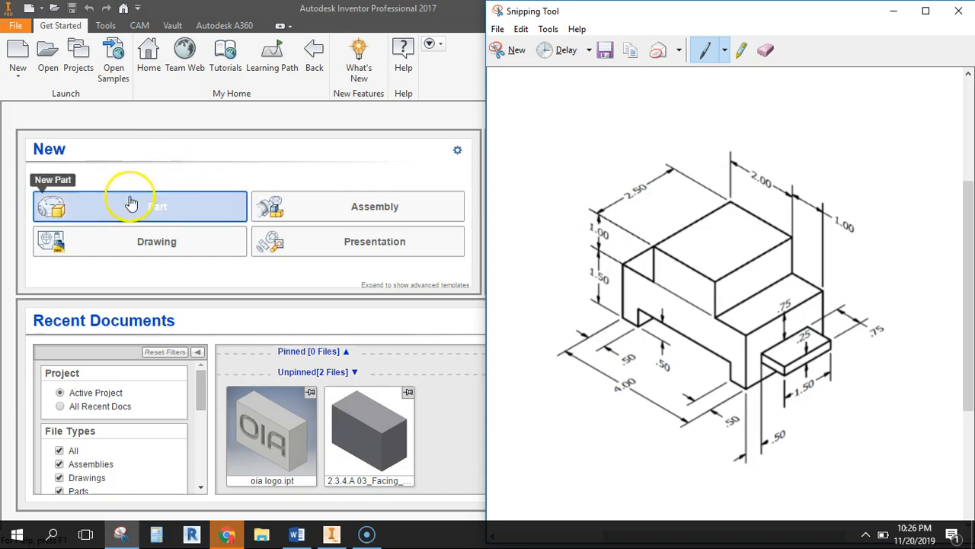
Create a new single-user project and name it Model Creation
{"action": "left_click", "coordinate": [79, 64]}
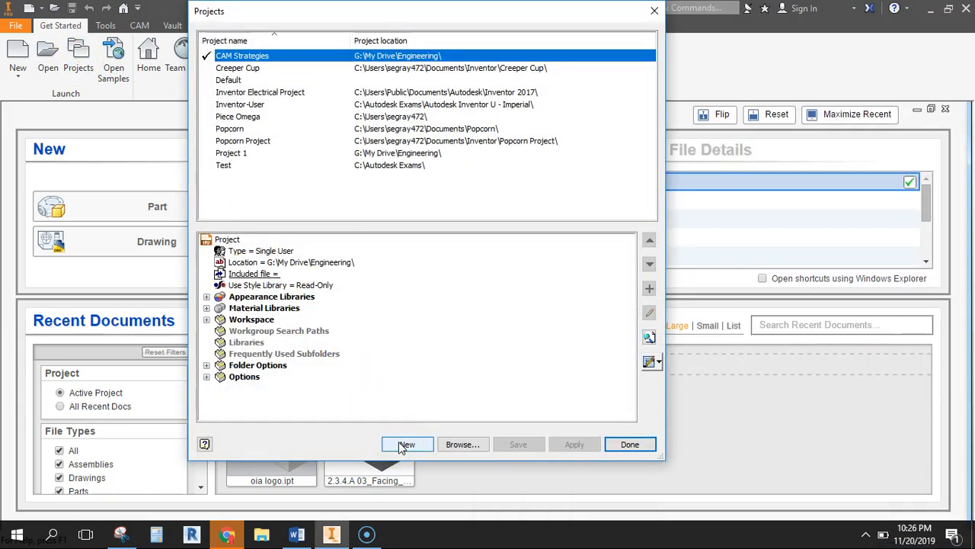
{"action": "left_click", "coordinate": [403, 445]}
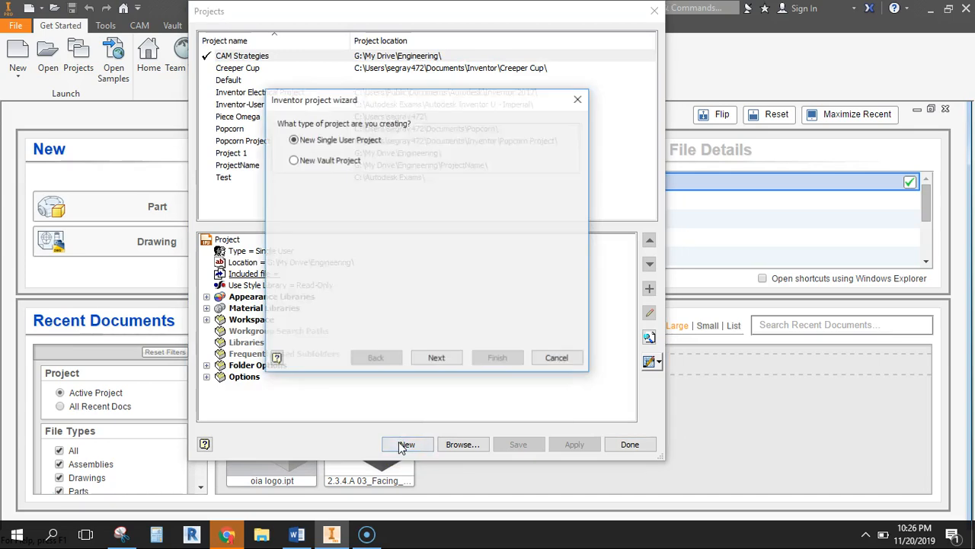
{"action": "left_click", "coordinate": [434, 354]}
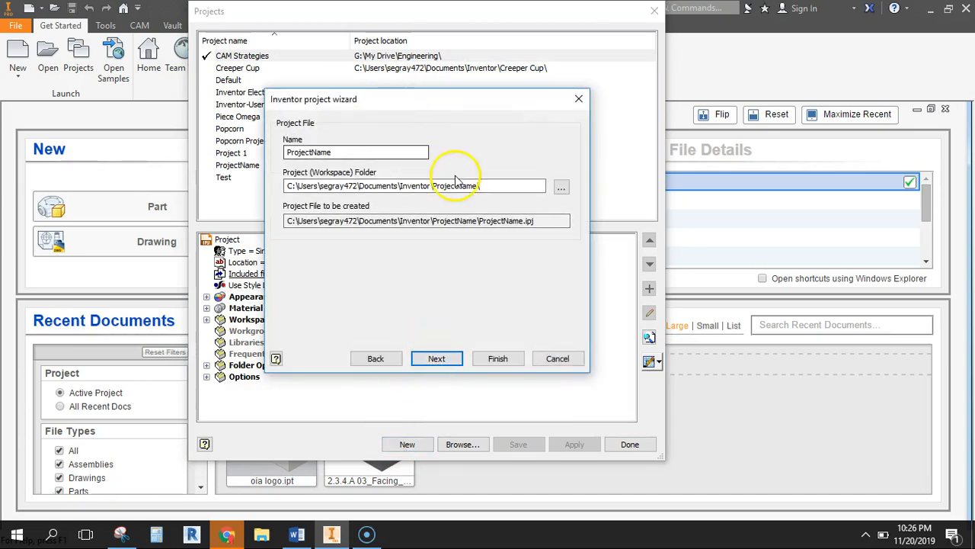
{"action": "left_click_drag", "start_coordinate": [355, 151], "coordinate": [248, 140]}
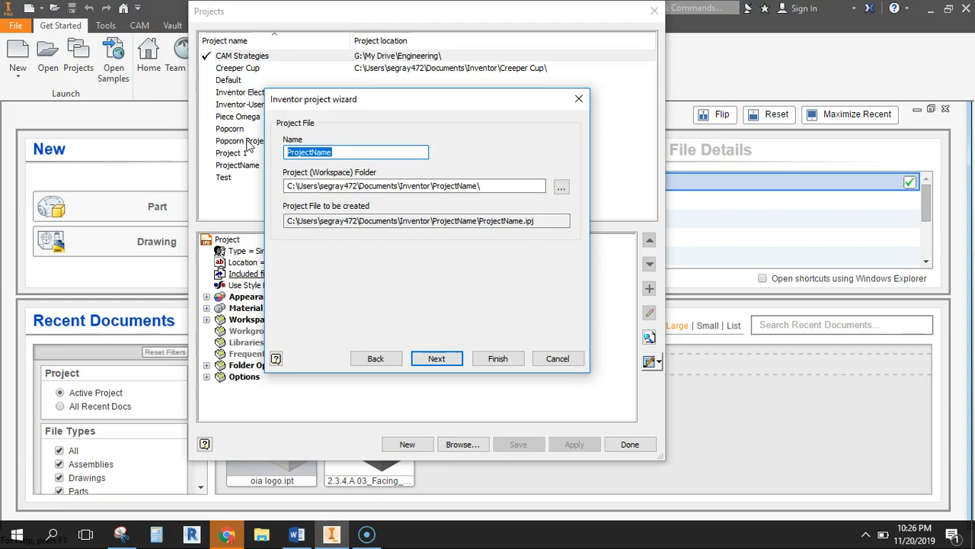
{"action": "type", "text": "4"}
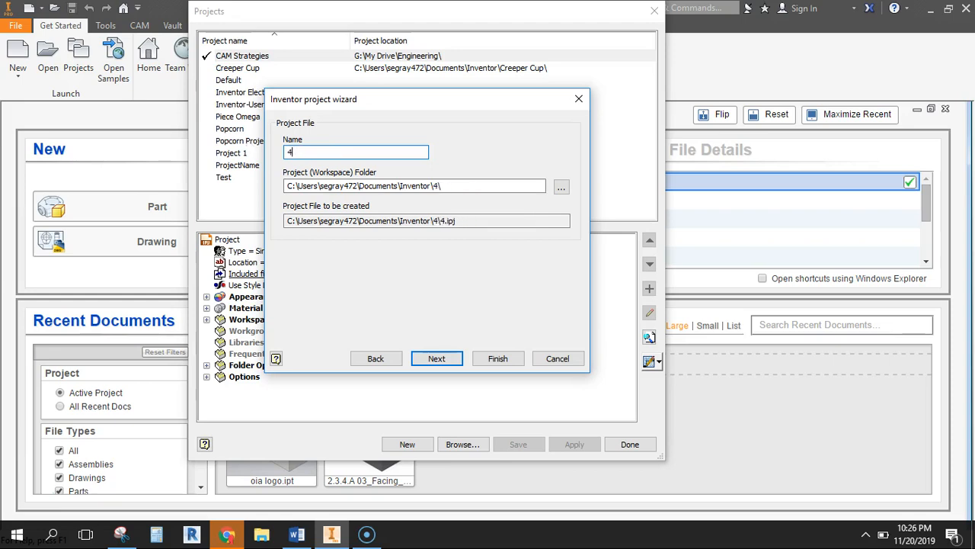
{"action": "type", "text": "Creation"}
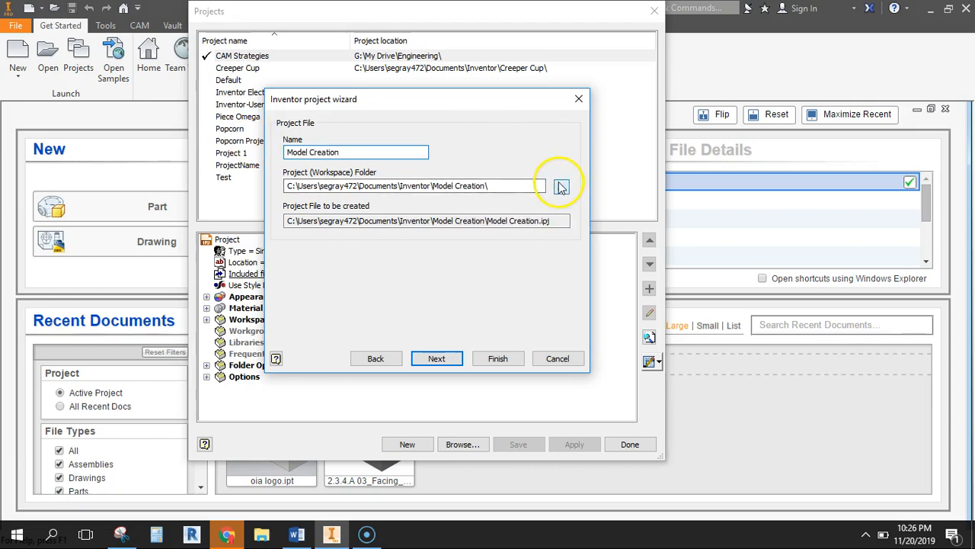
Set the project's workspace folder to My Drive\Engineering on Google Drive File Stream (G:) and finish the project setup
{"action": "left_click", "coordinate": [562, 187]}
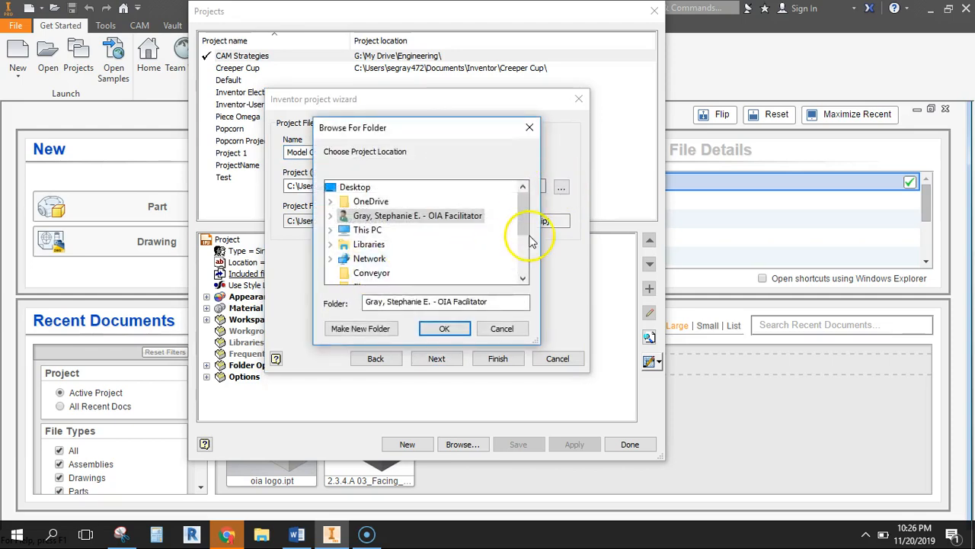
{"action": "left_click_drag", "start_coordinate": [524, 219], "coordinate": [521, 229]}
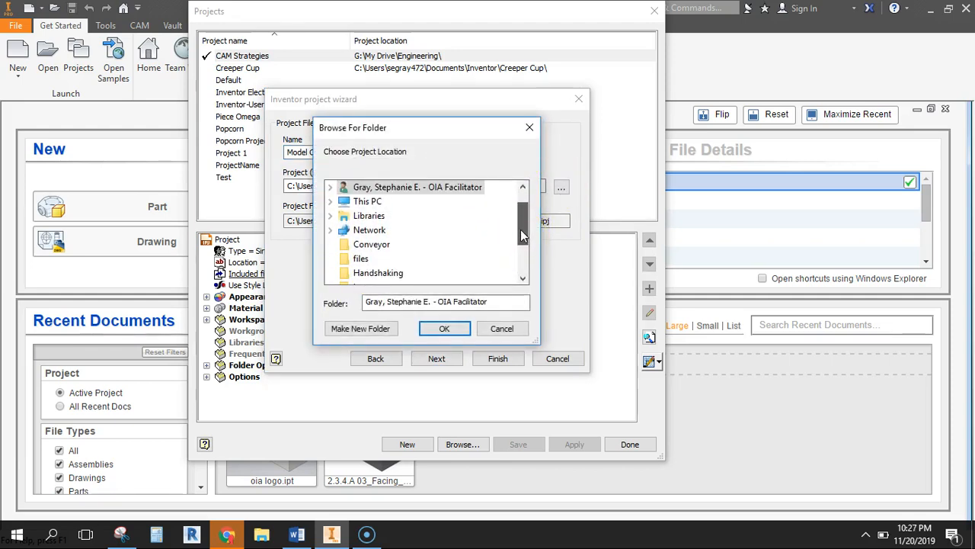
{"action": "left_click", "coordinate": [330, 201]}
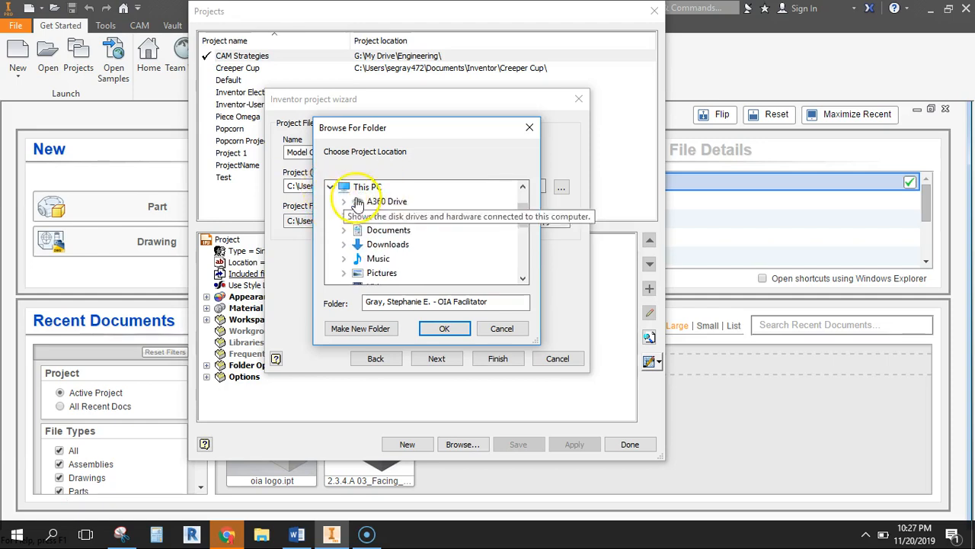
{"action": "left_click_drag", "start_coordinate": [525, 212], "coordinate": [520, 246]}
{"action": "left_click", "coordinate": [448, 273]}
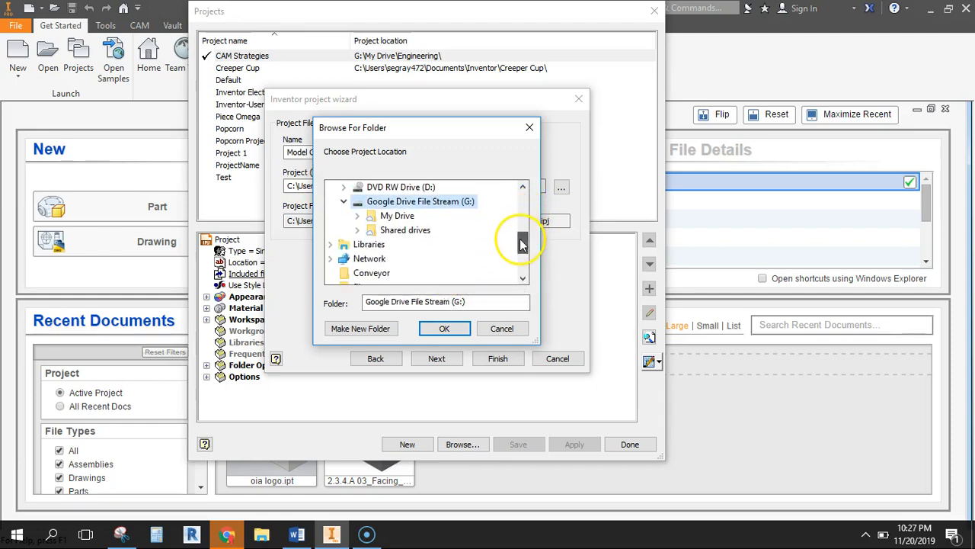
{"action": "double_click", "coordinate": [373, 217]}
{"action": "left_click_drag", "start_coordinate": [524, 215], "coordinate": [523, 221]}
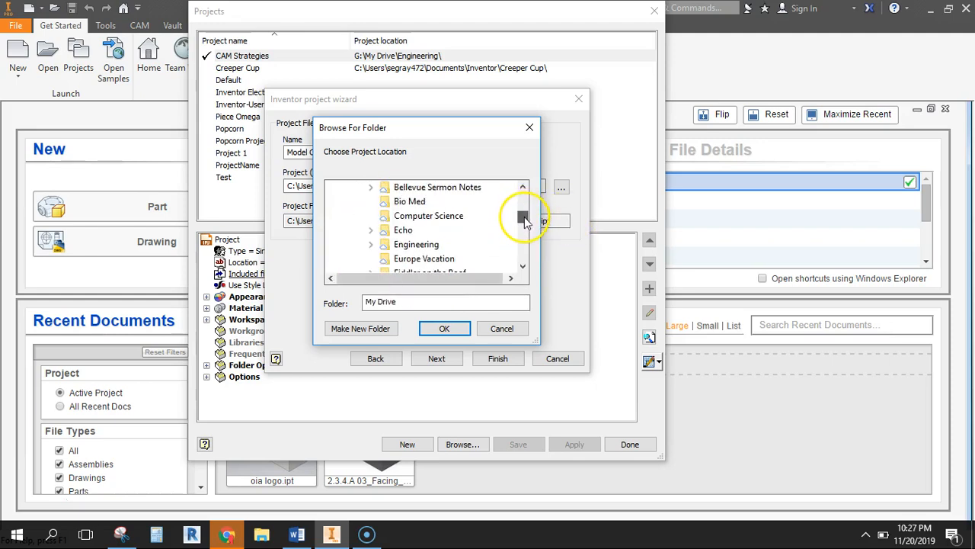
{"action": "left_click", "coordinate": [433, 245]}
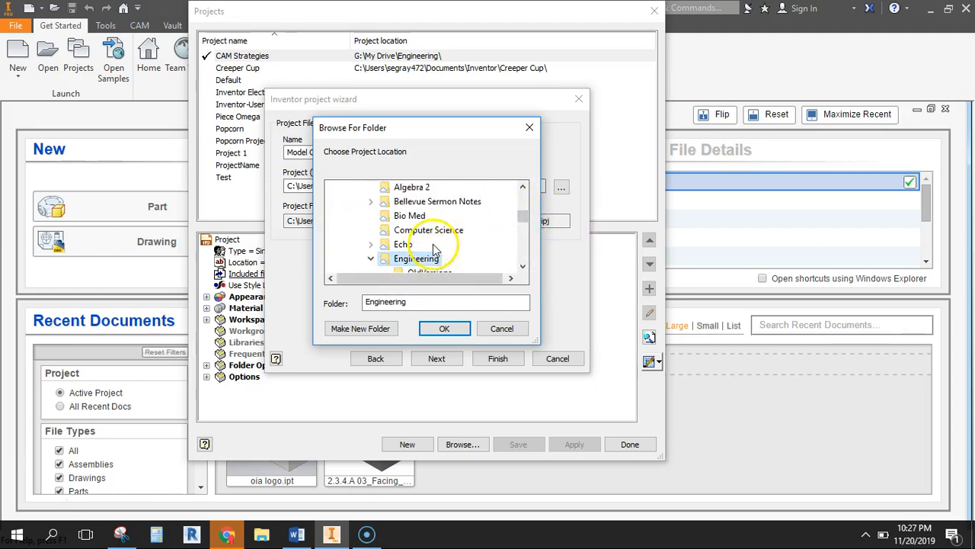
{"action": "left_click", "coordinate": [445, 330]}
{"action": "left_click", "coordinate": [509, 357]}
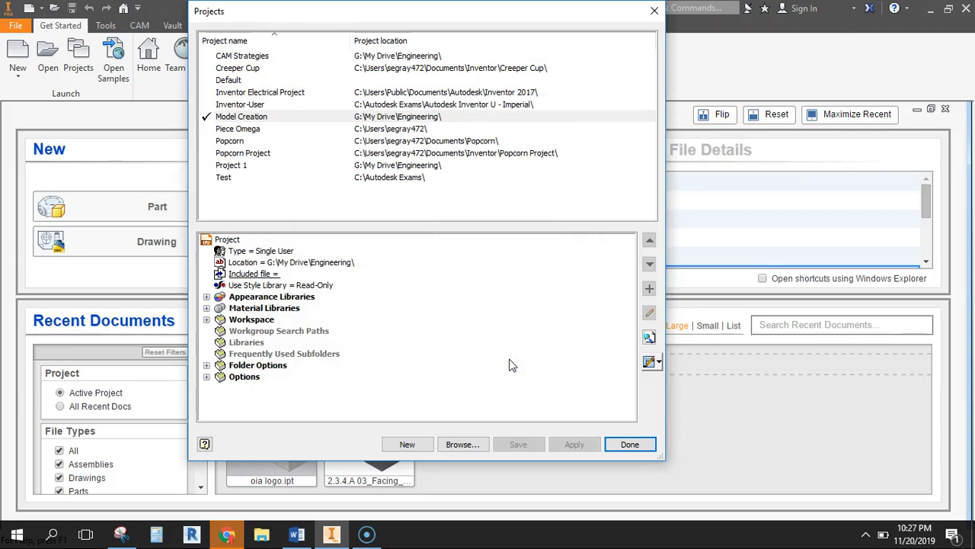
{"action": "left_click", "coordinate": [631, 445]}
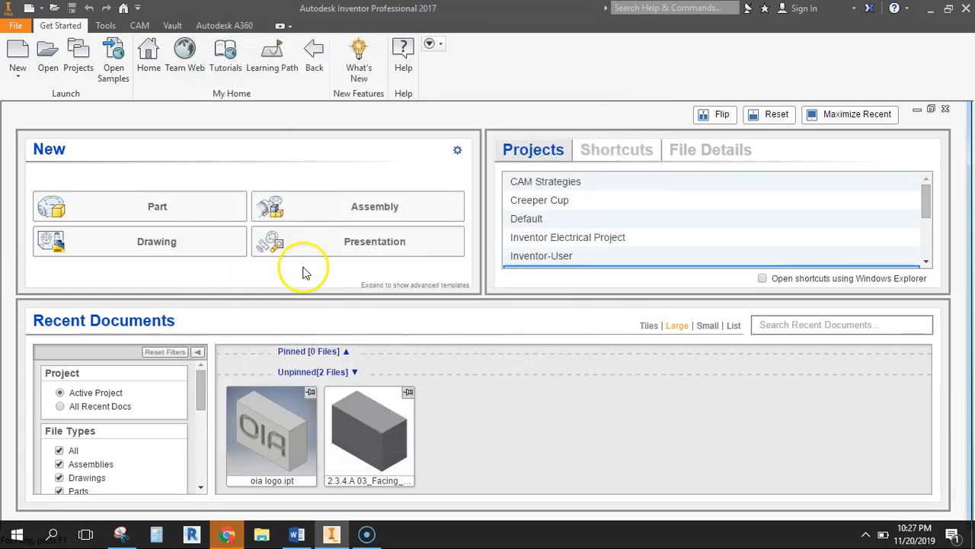
Create a new part and switch to the Snipping Tool, moving its reference drawing window aside
{"action": "left_click", "coordinate": [172, 207]}
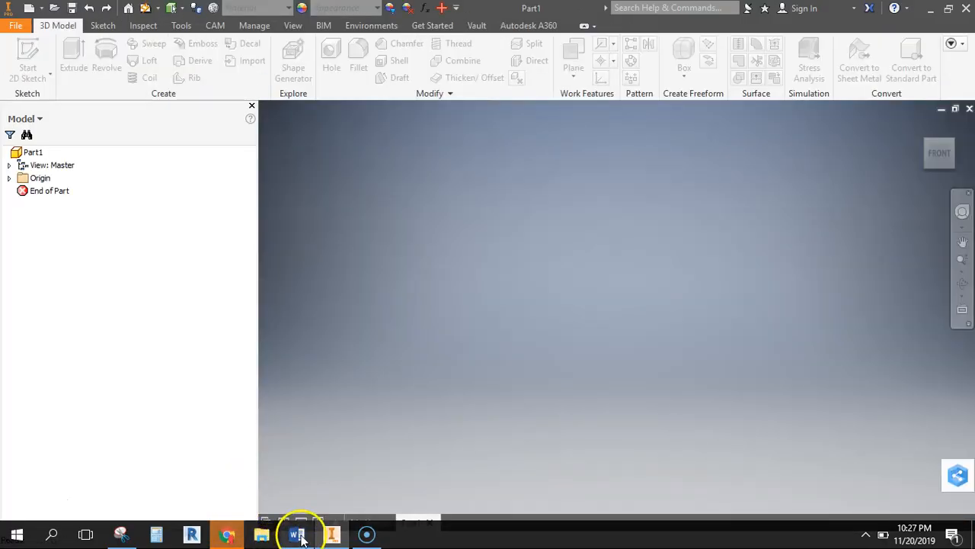
{"action": "left_click", "coordinate": [298, 535]}
{"action": "left_click", "coordinate": [298, 536]}
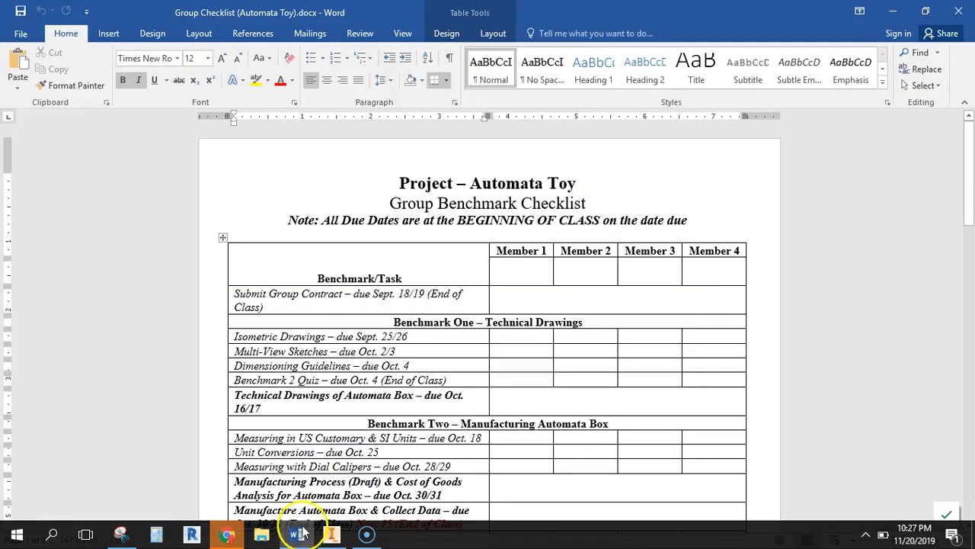
{"action": "left_click", "coordinate": [120, 533]}
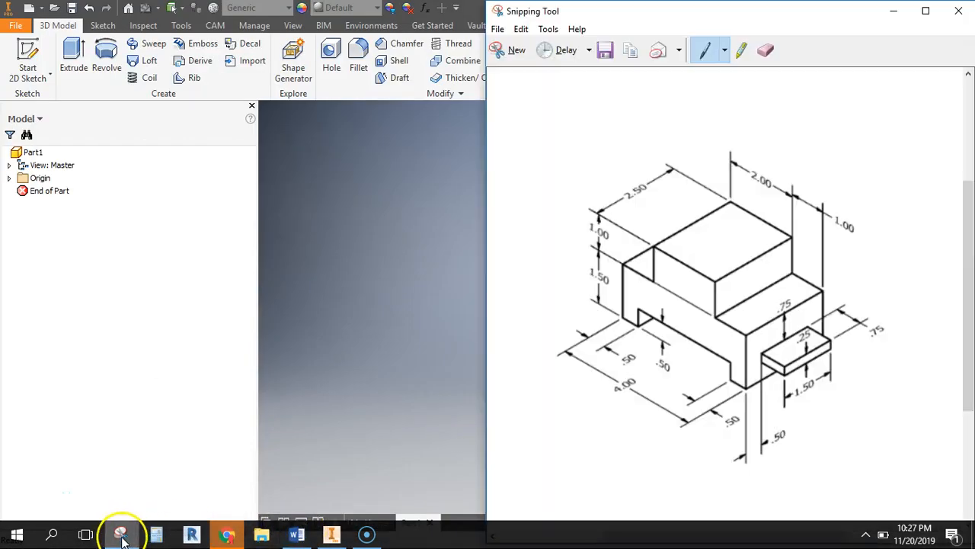
{"action": "left_click_drag", "start_coordinate": [728, 19], "coordinate": [262, 27]}
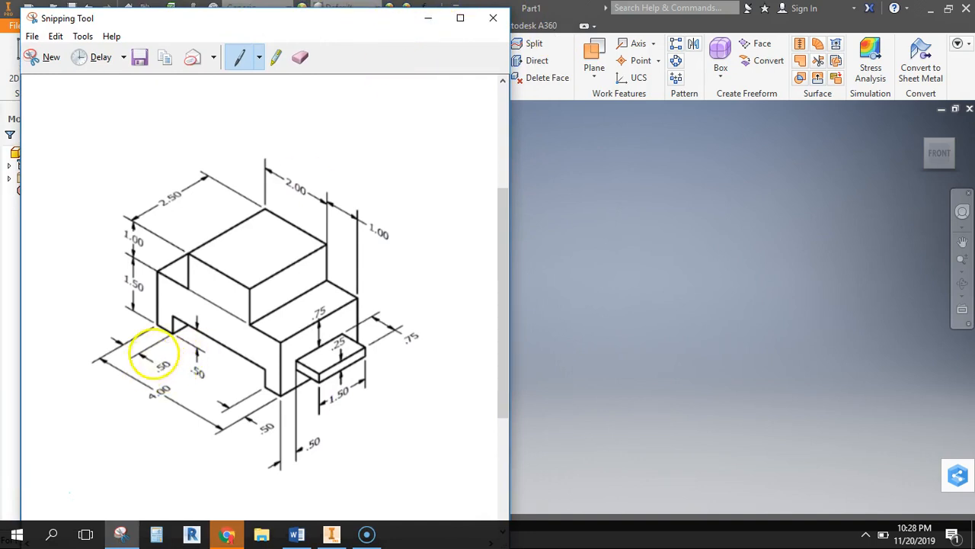
Highlight the front face outline and the 2.50 depth edge on the reference drawing and switch back to Inventor
{"action": "left_click", "coordinate": [275, 57]}
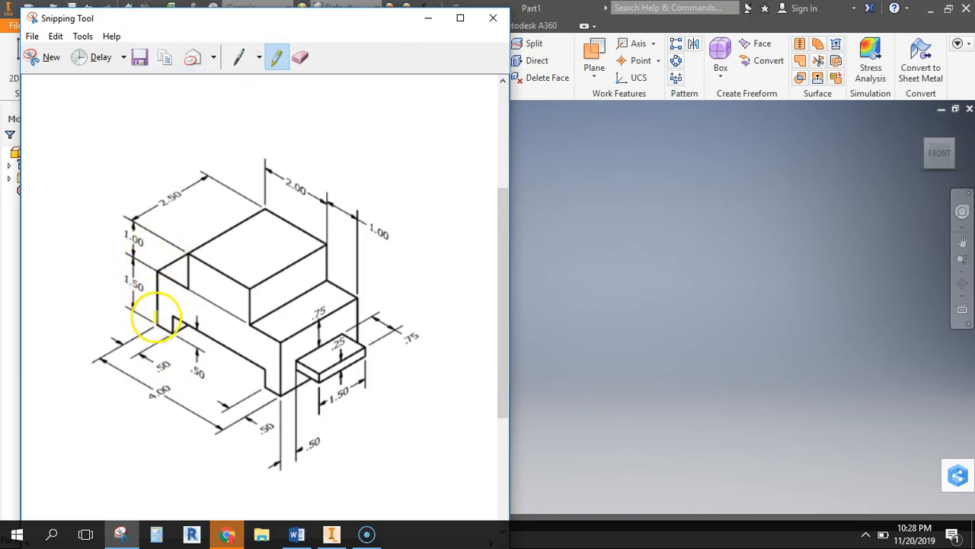
{"action": "mouse_move", "coordinate": [156, 319]}
{"action": "left_mouse_down"}
{"action": "mouse_move", "coordinate": [156, 271]}
{"action": "mouse_move", "coordinate": [183, 285]}
{"action": "mouse_move", "coordinate": [190, 249]}
{"action": "mouse_move", "coordinate": [251, 285]}
{"action": "mouse_move", "coordinate": [251, 322]}
{"action": "mouse_move", "coordinate": [279, 343]}
{"action": "mouse_move", "coordinate": [283, 392]}
{"action": "mouse_move", "coordinate": [264, 387]}
{"action": "mouse_move", "coordinate": [264, 368]}
{"action": "mouse_move", "coordinate": [175, 317]}
{"action": "mouse_move", "coordinate": [178, 326]}
{"action": "mouse_move", "coordinate": [158, 323]}
{"action": "left_mouse_up"}
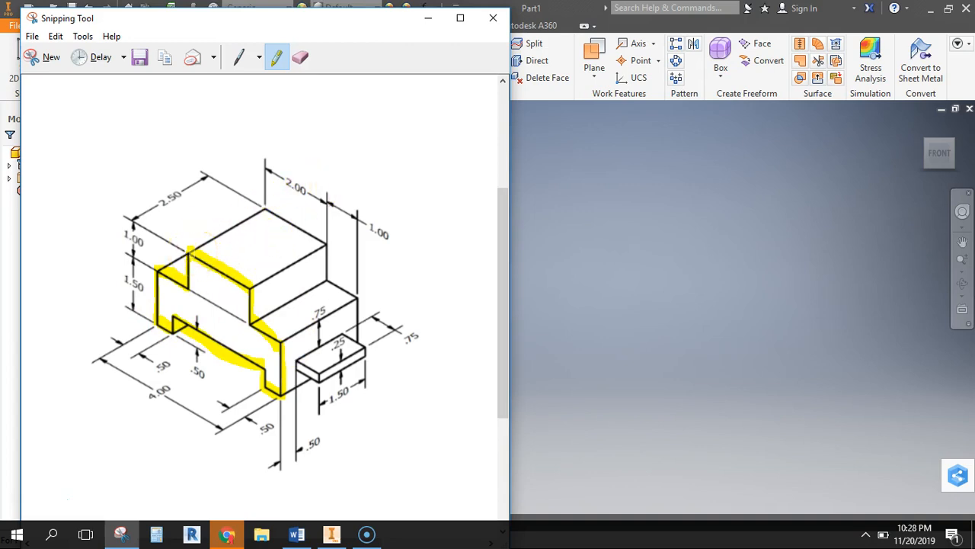
{"action": "left_click_drag", "start_coordinate": [189, 247], "coordinate": [267, 207]}
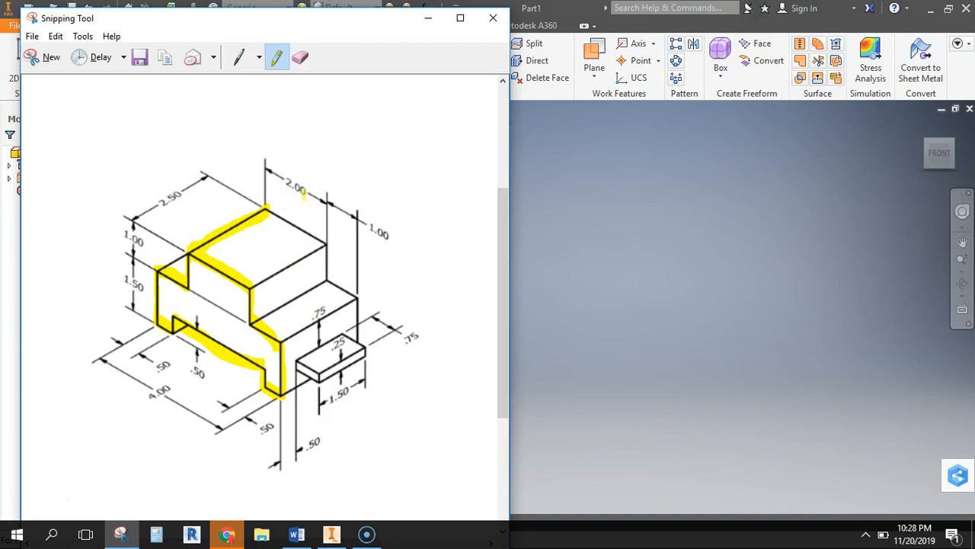
{"action": "left_click", "coordinate": [594, 176]}
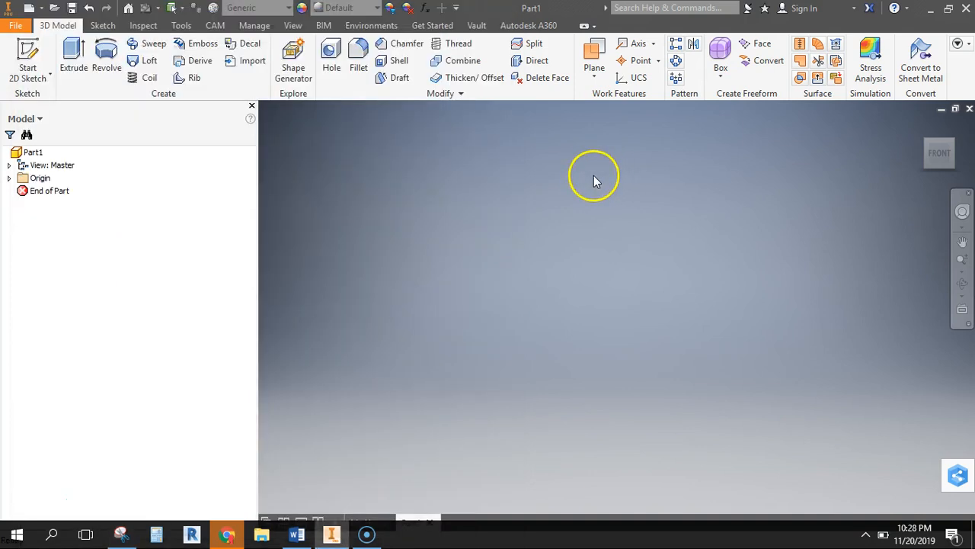
{"action": "left_click", "coordinate": [21, 83]}
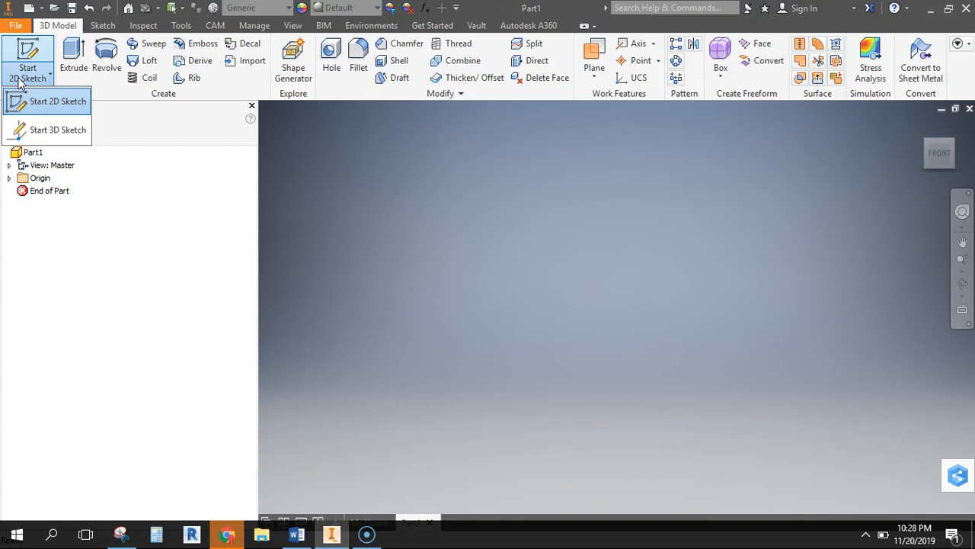
{"action": "left_click", "coordinate": [106, 61]}
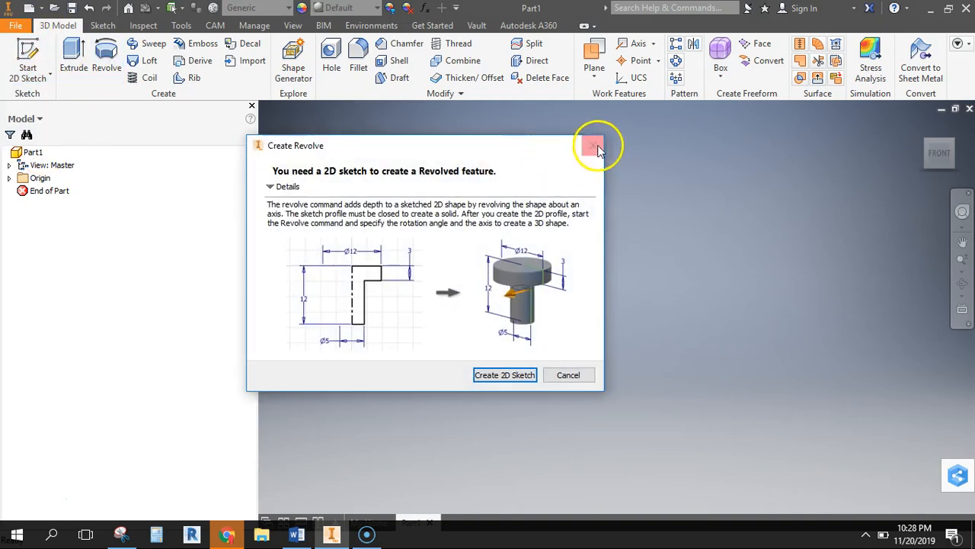
{"action": "left_click", "coordinate": [593, 145]}
Start a 2D sketch on the XY plane
{"action": "left_click", "coordinate": [34, 48]}
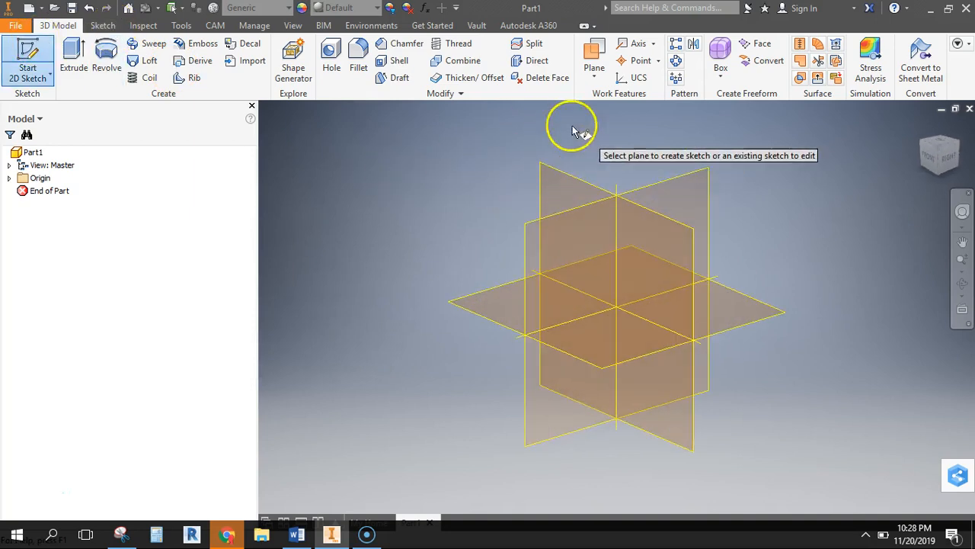
{"action": "left_click", "coordinate": [553, 180]}
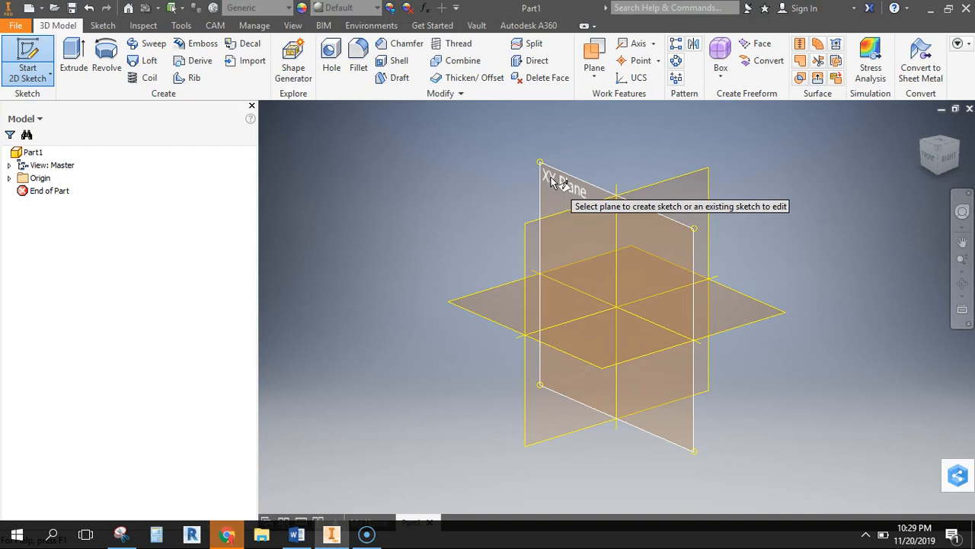
{"action": "left_click", "coordinate": [551, 180]}
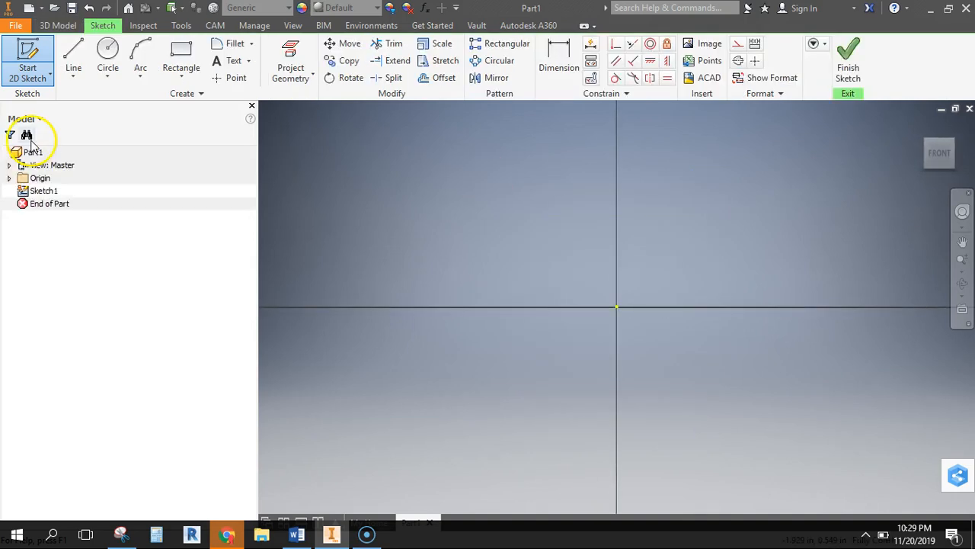
Highlight the .50 foot-width dimension on the Snipping Tool's reference drawing and return to the Inventor sketch
{"action": "left_click", "coordinate": [296, 536]}
{"action": "left_click", "coordinate": [295, 536]}
{"action": "left_click", "coordinate": [121, 536]}
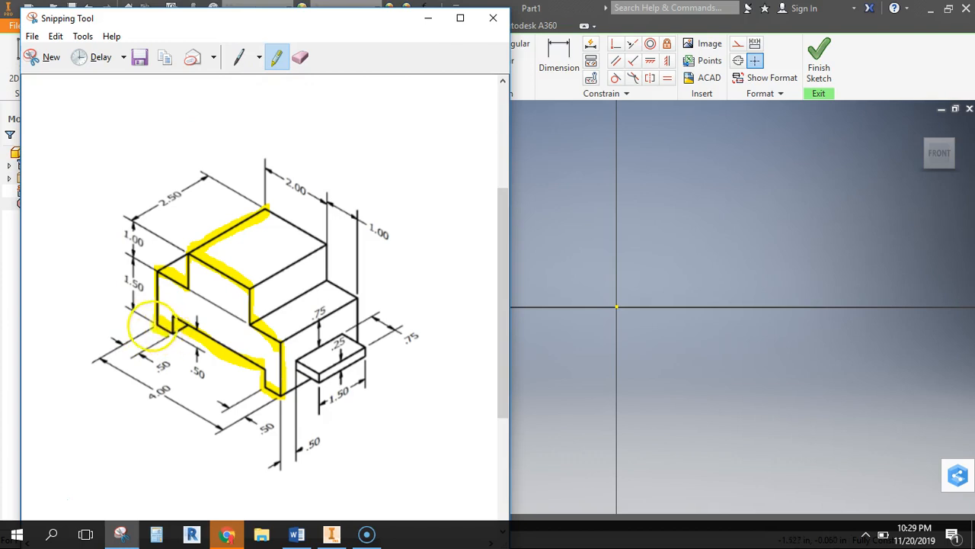
{"action": "mouse_move", "coordinate": [153, 328]}
{"action": "left_mouse_down"}
{"action": "mouse_move", "coordinate": [104, 342]}
{"action": "mouse_move", "coordinate": [168, 344]}
{"action": "mouse_move", "coordinate": [136, 353]}
{"action": "left_mouse_up"}
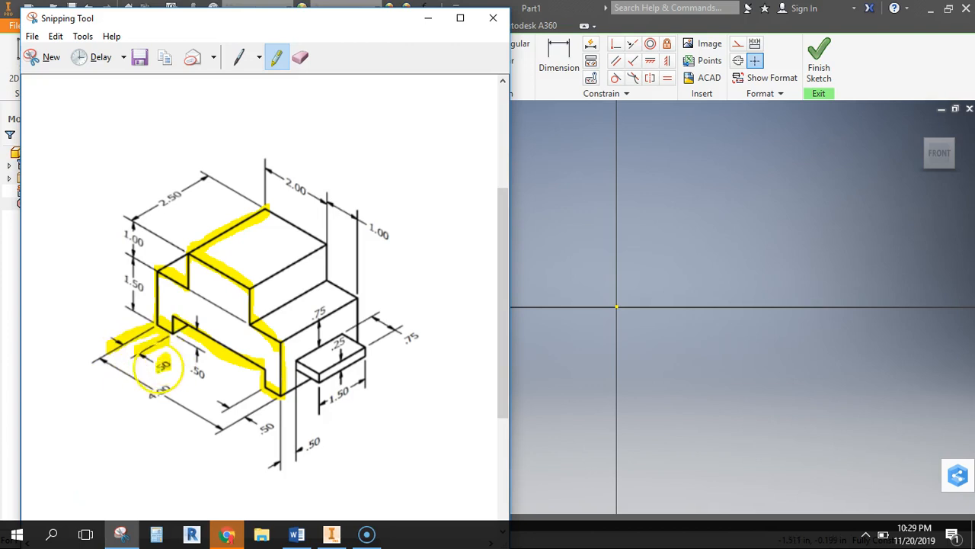
{"action": "left_click", "coordinate": [549, 166]}
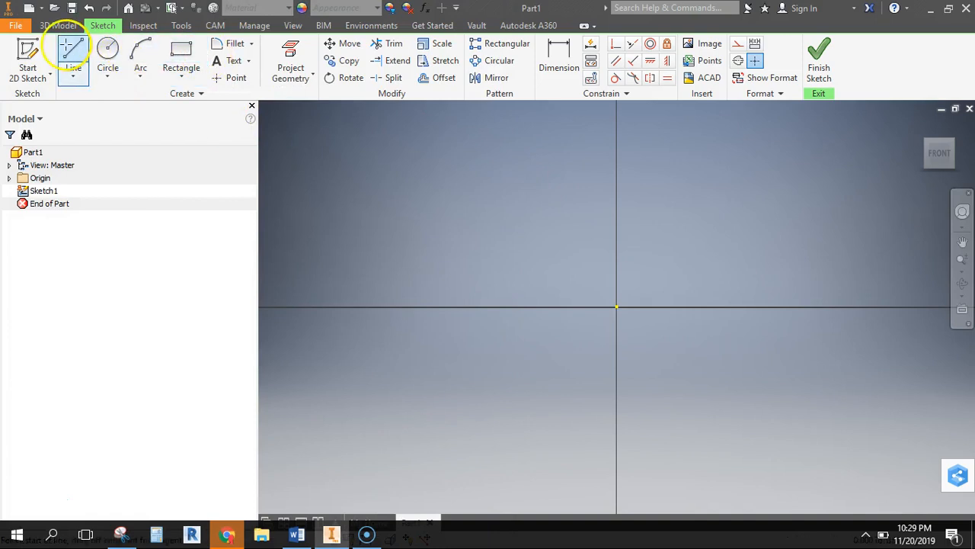
Draw a horizontal line 0.5 in long leftward from the sketch origin as the profile's first foot edge
{"action": "left_click", "coordinate": [73, 50]}
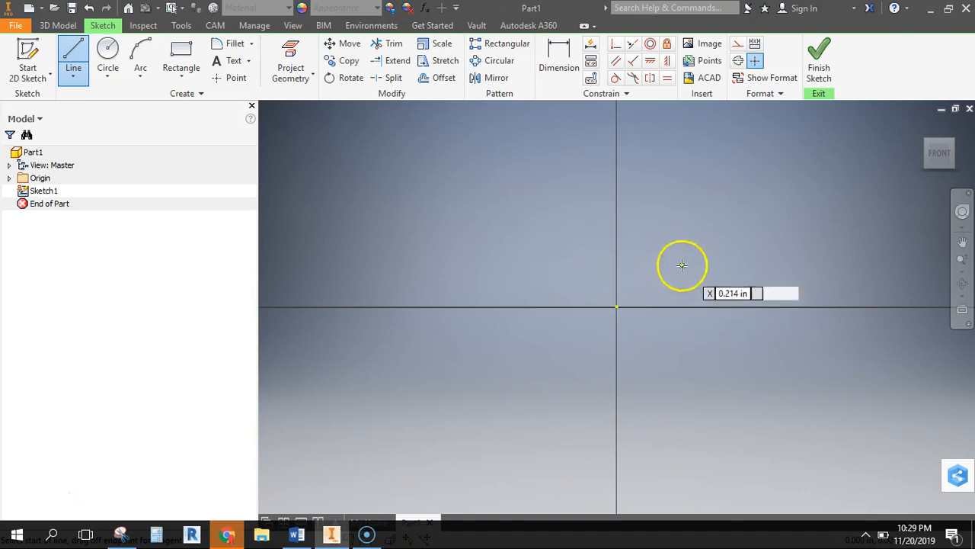
{"action": "left_click", "coordinate": [616, 306]}
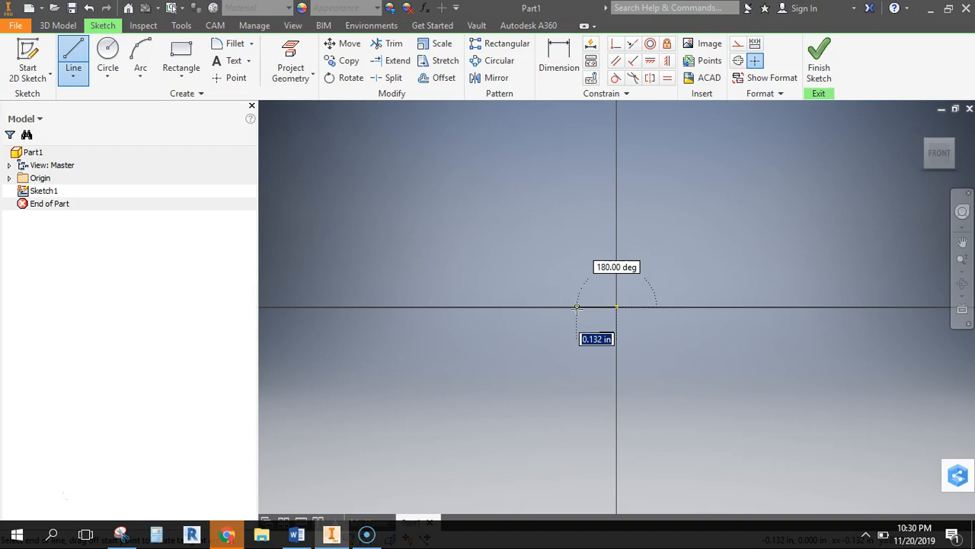
{"action": "type", "text": ".5"}
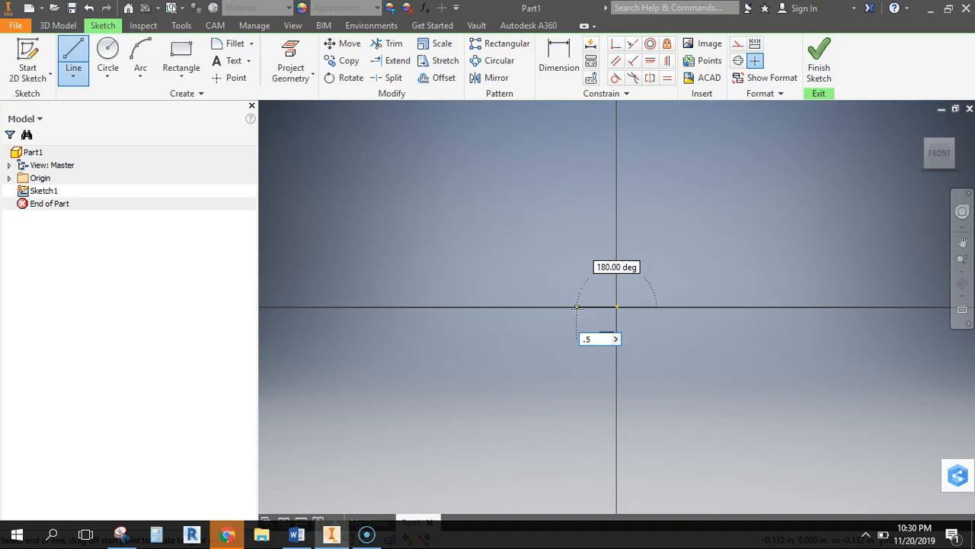
{"action": "key", "text": "Tab"}
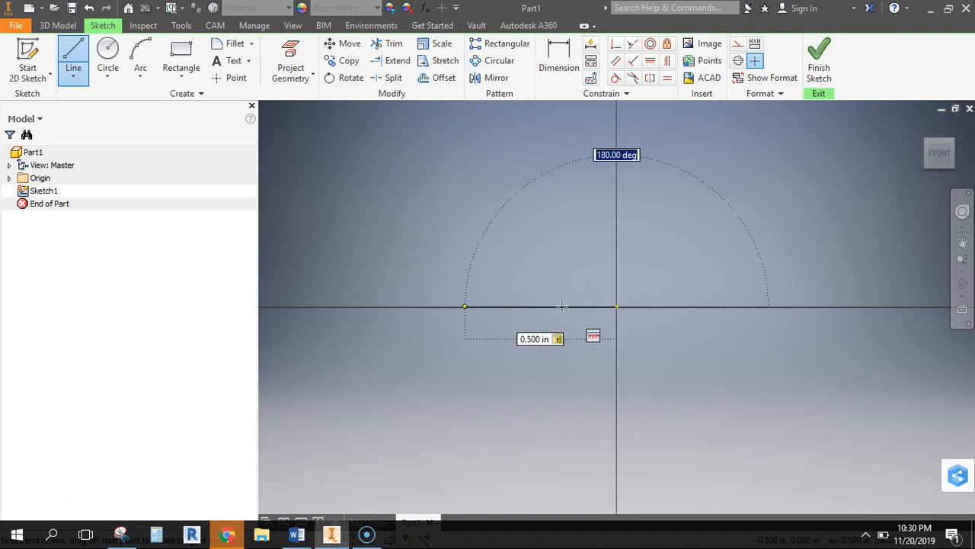
{"action": "key", "text": "Tab"}
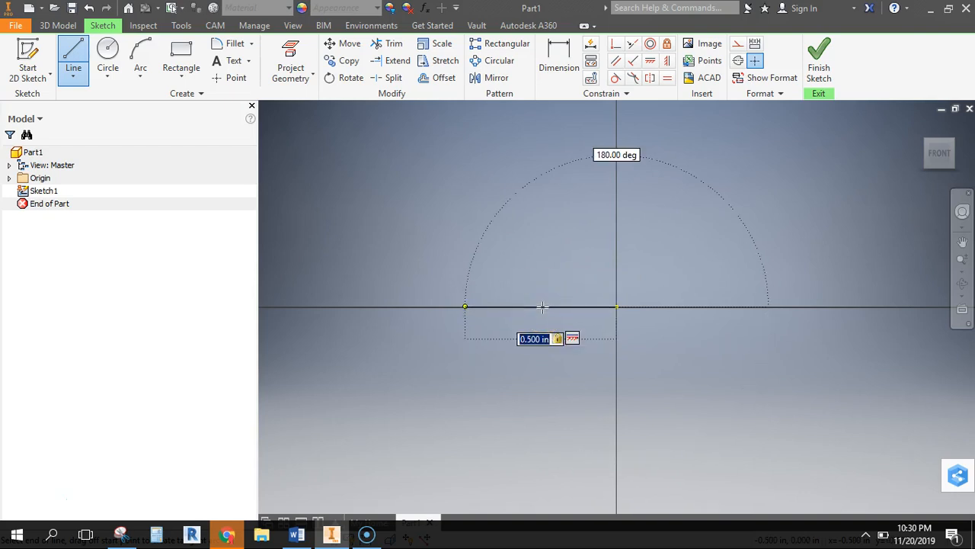
{"action": "left_click", "coordinate": [542, 306]}
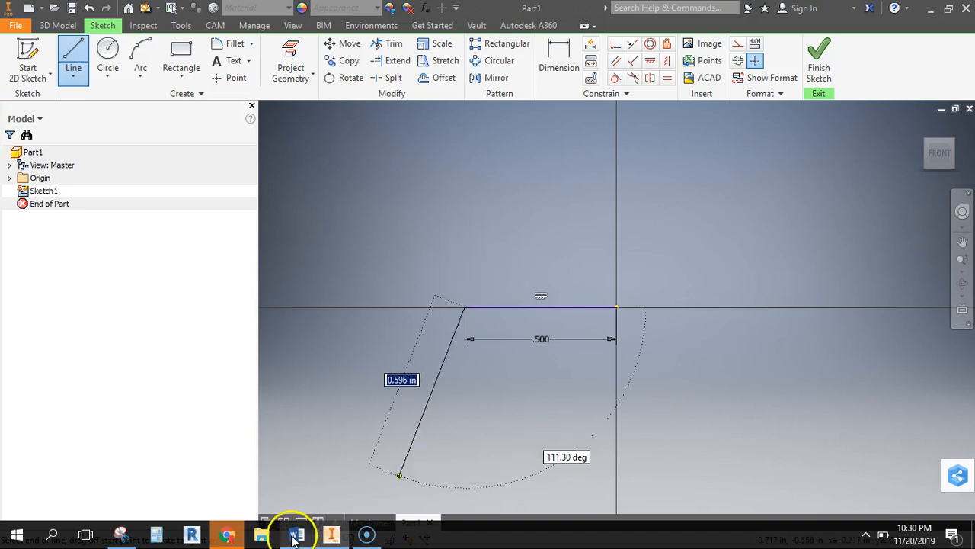
Highlight the 1.50 height dimension's extension lines on the Snipping Tool's reference drawing and return to the Inventor sketch
{"action": "left_click", "coordinate": [128, 537]}
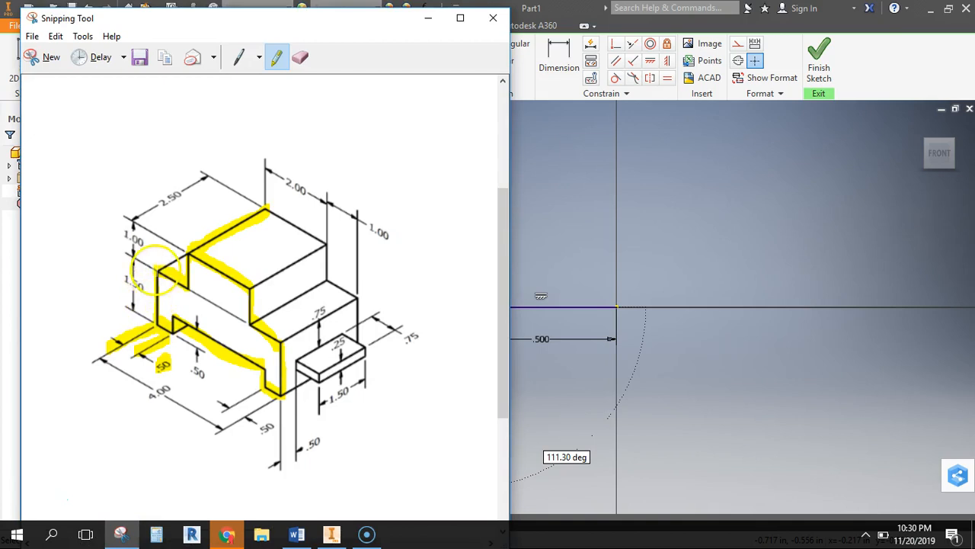
{"action": "mouse_move", "coordinate": [126, 250]}
{"action": "left_mouse_down"}
{"action": "mouse_move", "coordinate": [148, 263]}
{"action": "mouse_move", "coordinate": [119, 290]}
{"action": "mouse_move", "coordinate": [120, 305]}
{"action": "mouse_move", "coordinate": [153, 313]}
{"action": "left_mouse_up"}
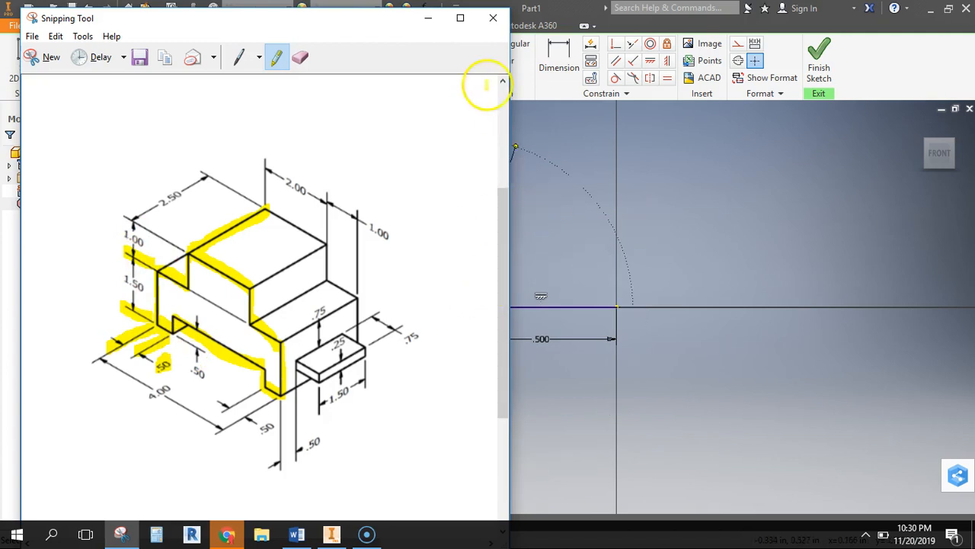
{"action": "left_click", "coordinate": [428, 20]}
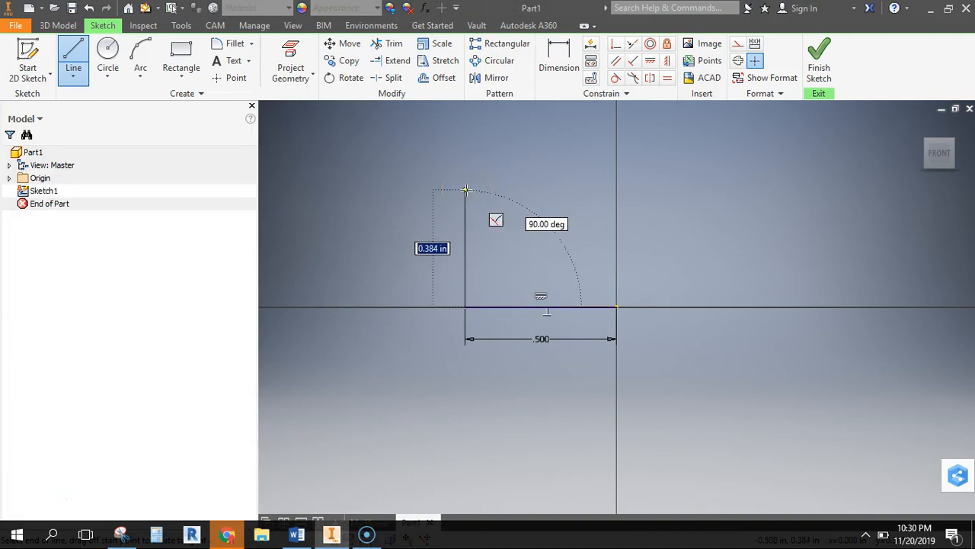
Draw a vertical line 1.5 in long upward from the foot edge's left end
{"action": "type", "text": "1."}
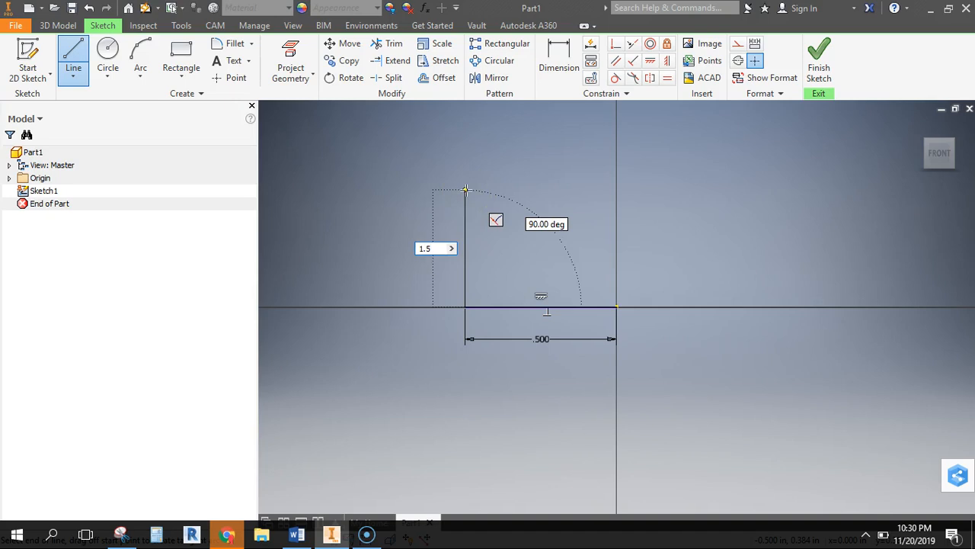
{"action": "type", "text": "5"}
{"action": "key", "text": "Return"}
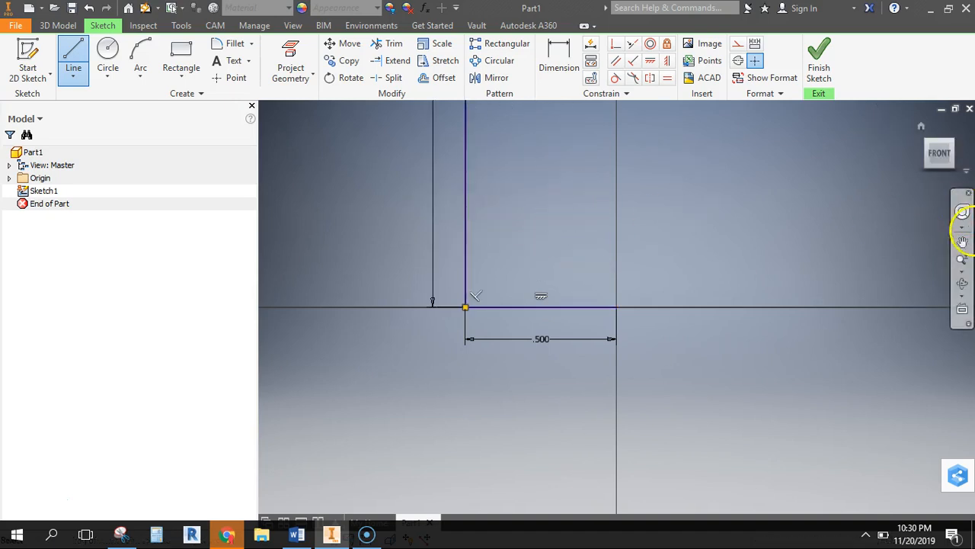
Highlight the 1.00 step width on the Snipping Tool's drawing and, in Inventor, draw a 1 in line rightward from the 1.5 in line's upper end
{"action": "left_click", "coordinate": [962, 259]}
{"action": "left_click_drag", "start_coordinate": [676, 223], "coordinate": [681, 157]}
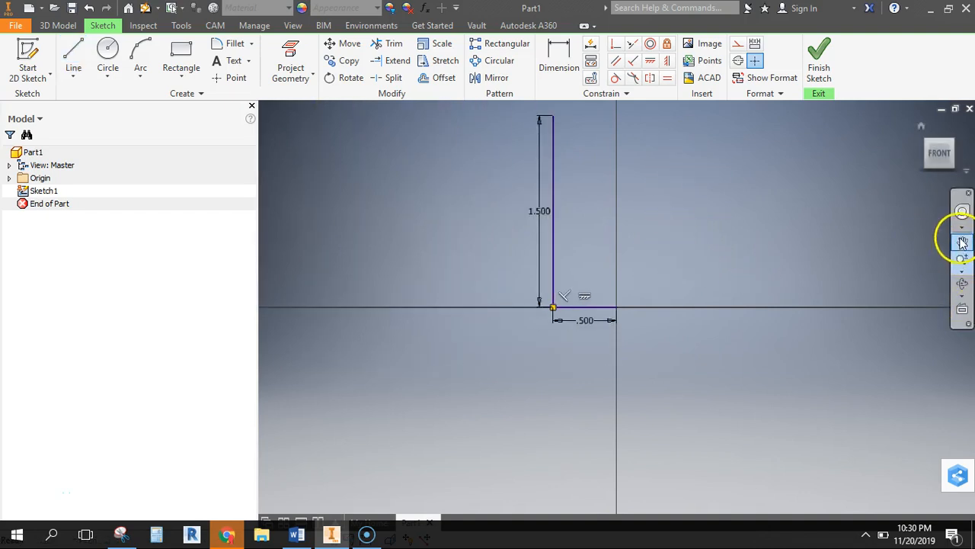
{"action": "left_click", "coordinate": [962, 241]}
{"action": "mouse_move", "coordinate": [660, 191]}
{"action": "left_mouse_down"}
{"action": "mouse_move", "coordinate": [522, 297]}
{"action": "mouse_move", "coordinate": [484, 305]}
{"action": "left_mouse_up"}
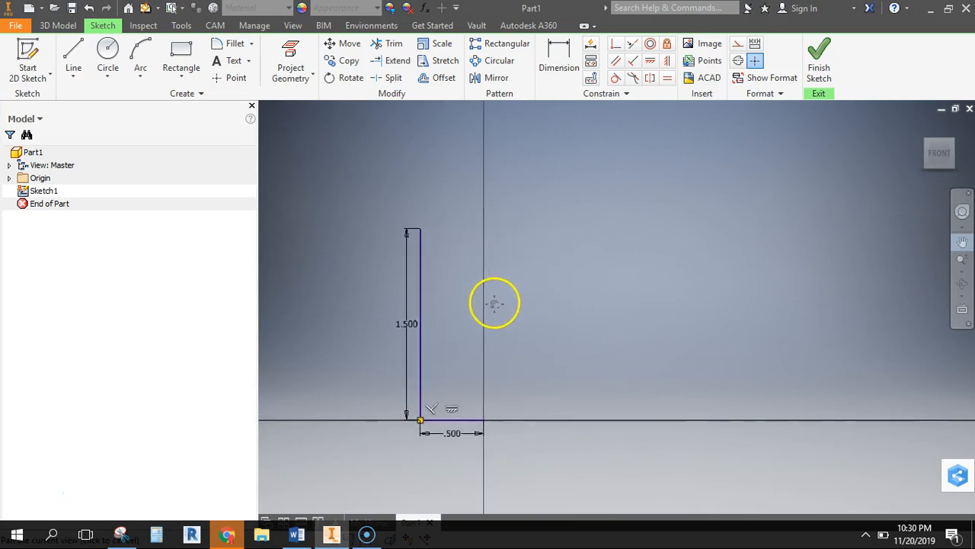
{"action": "left_click", "coordinate": [73, 49]}
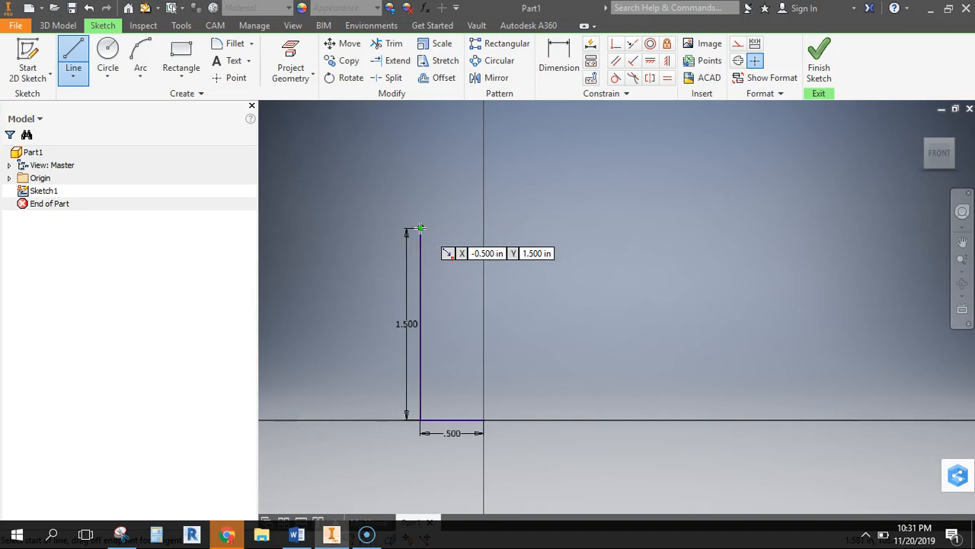
{"action": "left_click", "coordinate": [421, 228]}
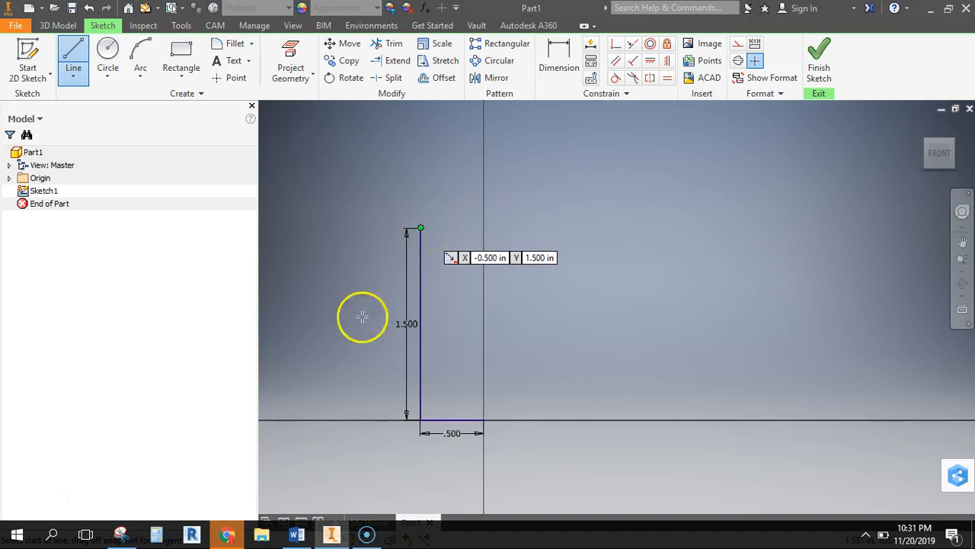
{"action": "left_click", "coordinate": [122, 535]}
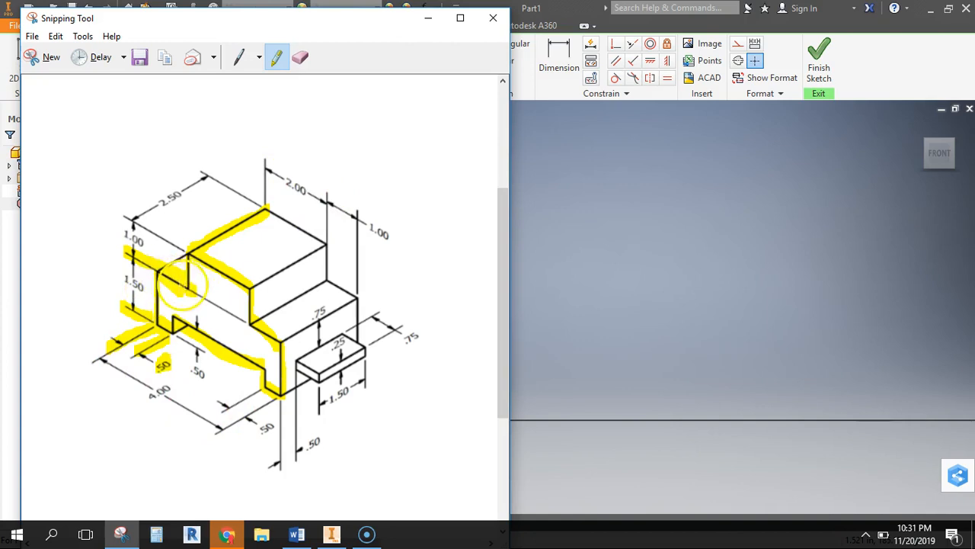
{"action": "mouse_move", "coordinate": [329, 203]}
{"action": "left_mouse_down"}
{"action": "mouse_move", "coordinate": [401, 220]}
{"action": "mouse_move", "coordinate": [388, 224]}
{"action": "mouse_move", "coordinate": [398, 244]}
{"action": "mouse_move", "coordinate": [376, 229]}
{"action": "left_mouse_up"}
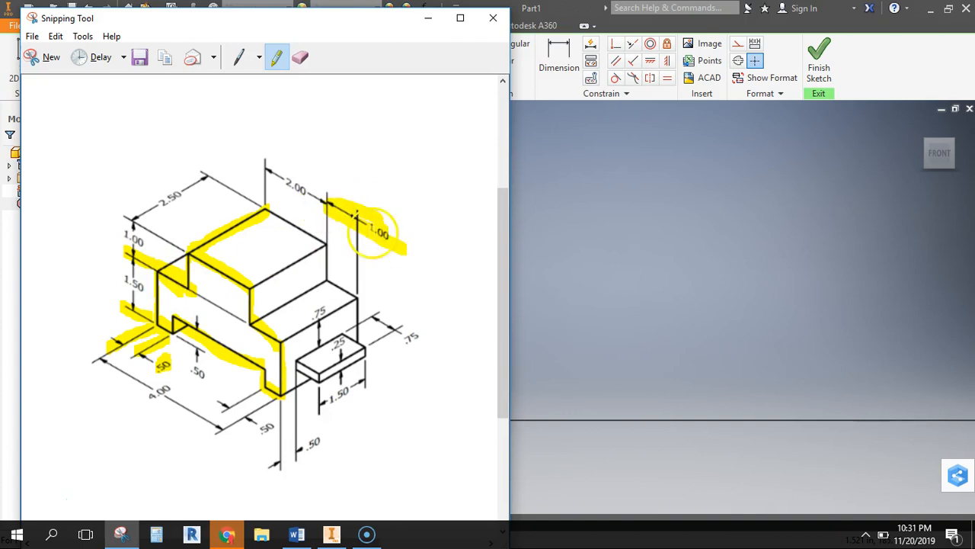
{"action": "left_click", "coordinate": [335, 534]}
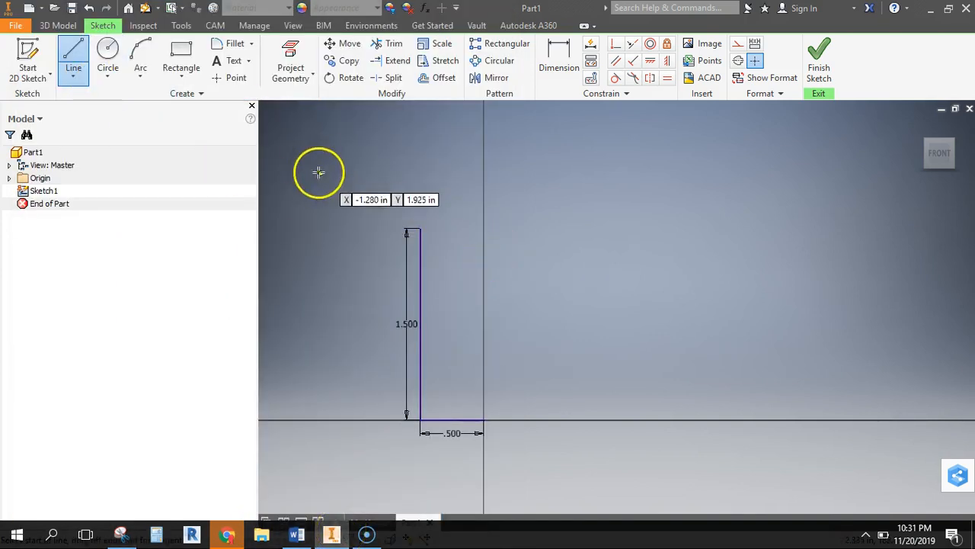
{"action": "left_click", "coordinate": [420, 228]}
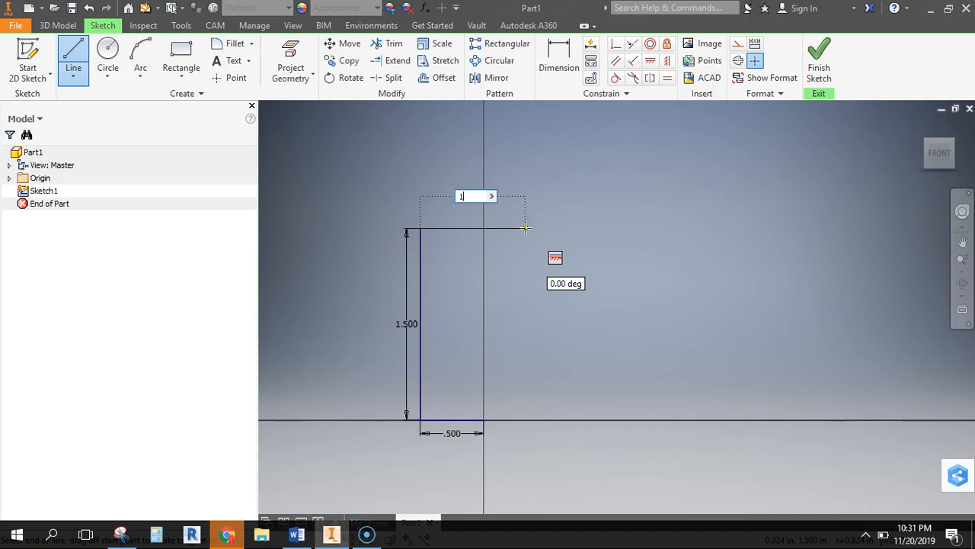
{"action": "key", "text": "Return"}
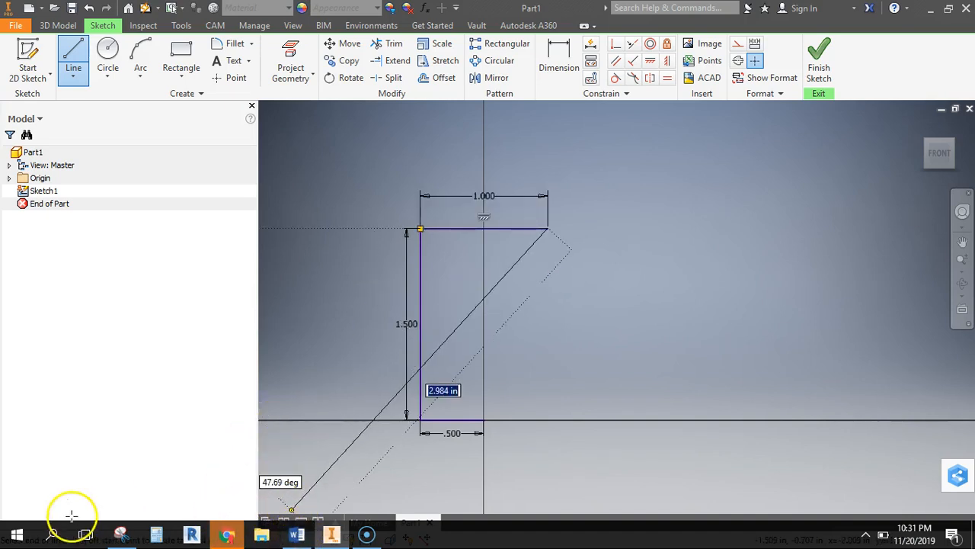
Check the left step's height on the Snipping Tool's drawing and, in Inventor, draw a 1 in vertical line upward from the shelf's right end
{"action": "left_click", "coordinate": [120, 533]}
{"action": "left_click_drag", "start_coordinate": [186, 258], "coordinate": [190, 287]}
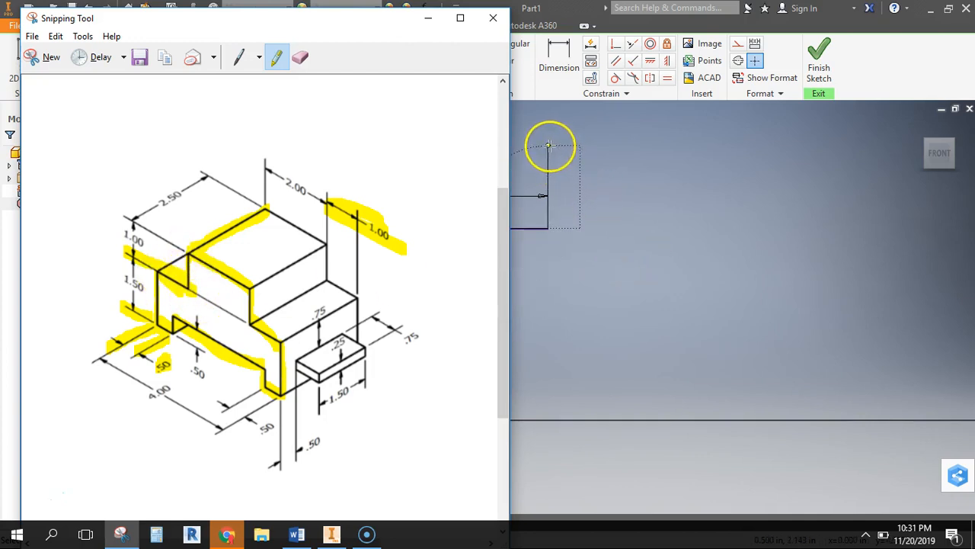
{"action": "left_click", "coordinate": [428, 17]}
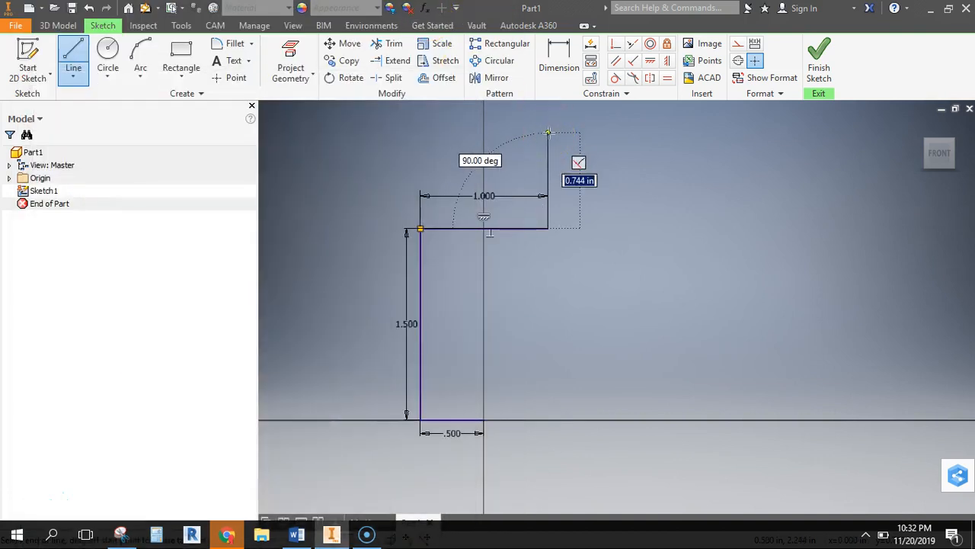
{"action": "key", "text": "Return"}
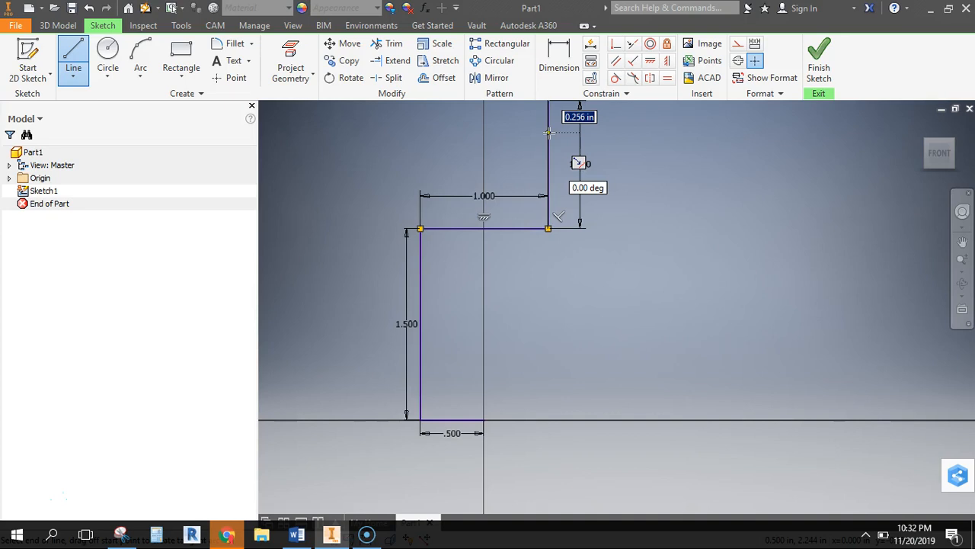
Highlight the 2.00 top-width dimension on the Snipping Tool's reference drawing
{"action": "left_click", "coordinate": [964, 260]}
{"action": "left_click_drag", "start_coordinate": [663, 218], "coordinate": [660, 167]}
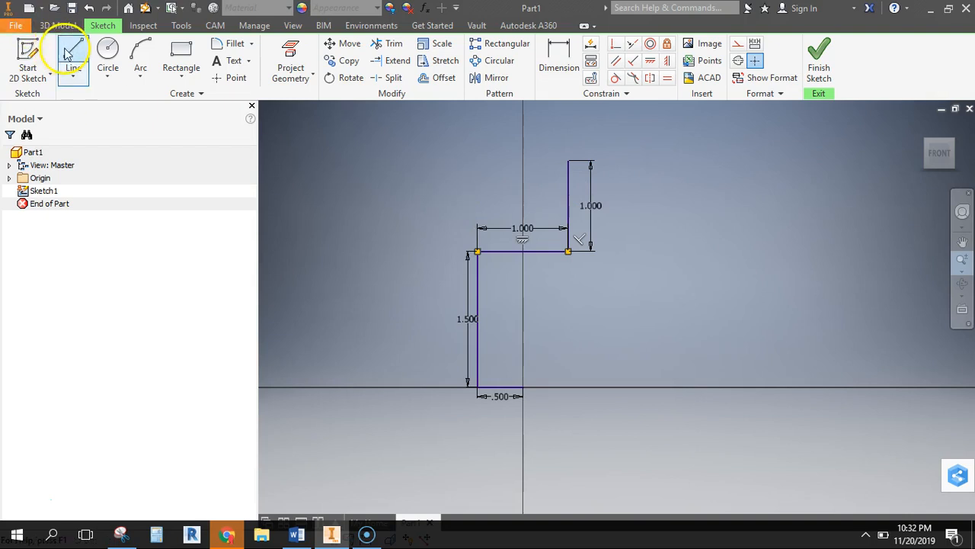
{"action": "left_click", "coordinate": [120, 533]}
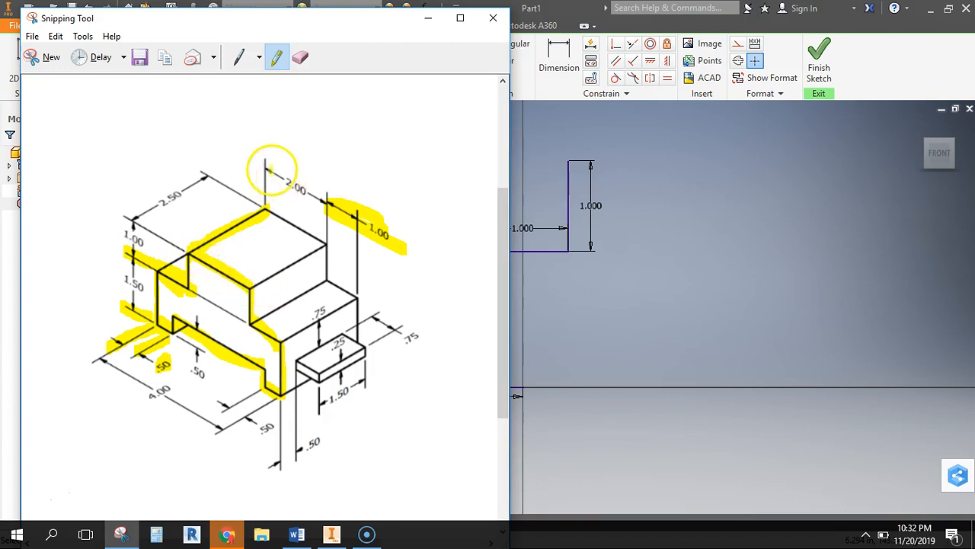
{"action": "left_click_drag", "start_coordinate": [270, 163], "coordinate": [320, 192]}
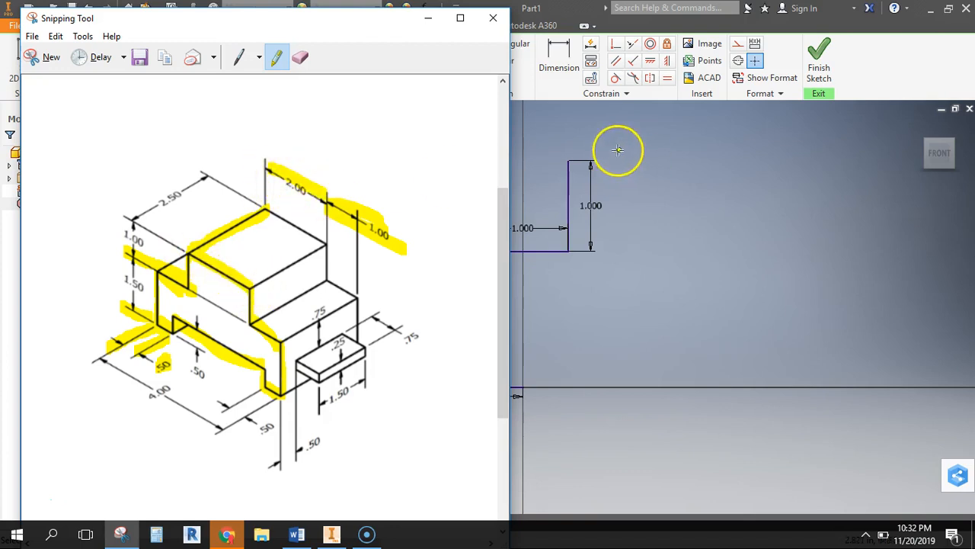
Return to Inventor and draw the 2 in top edge rightward, continuing into the right-hand step with 1 in down and 1 in right
{"action": "left_click", "coordinate": [569, 161]}
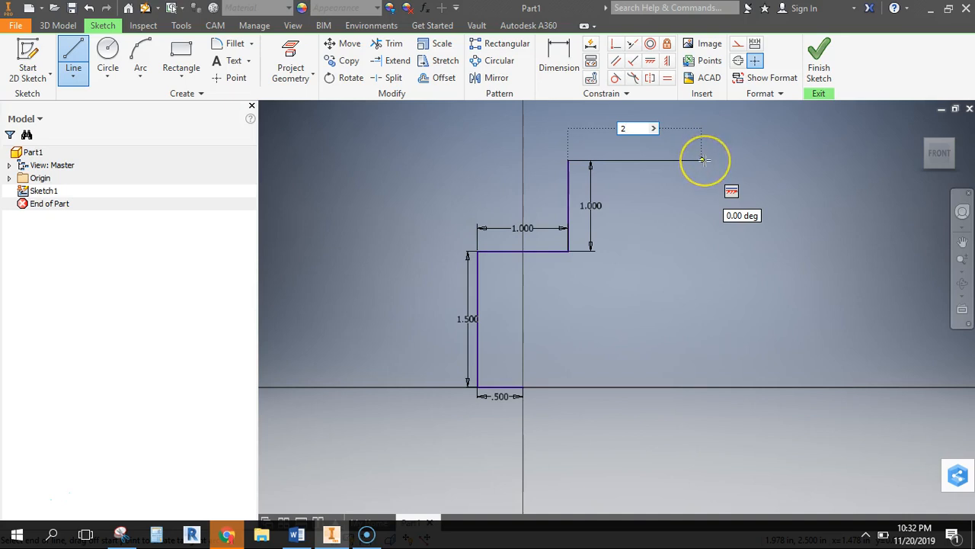
{"action": "key", "text": "Return"}
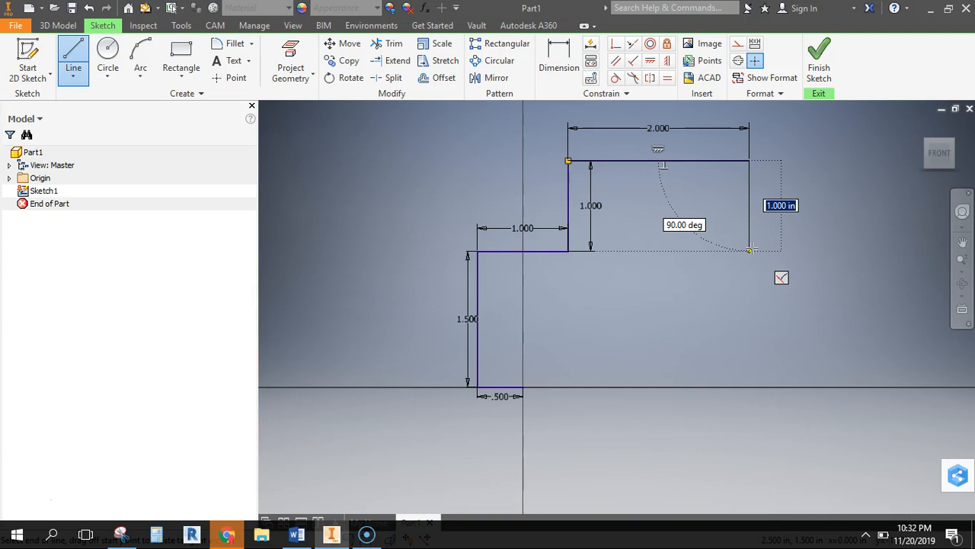
{"action": "key", "text": "Return"}
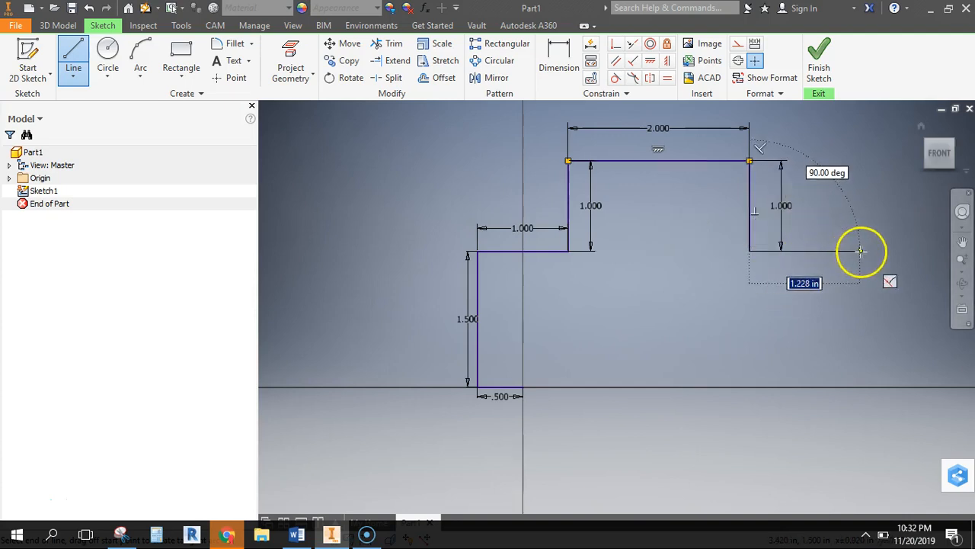
{"action": "key", "text": "Return"}
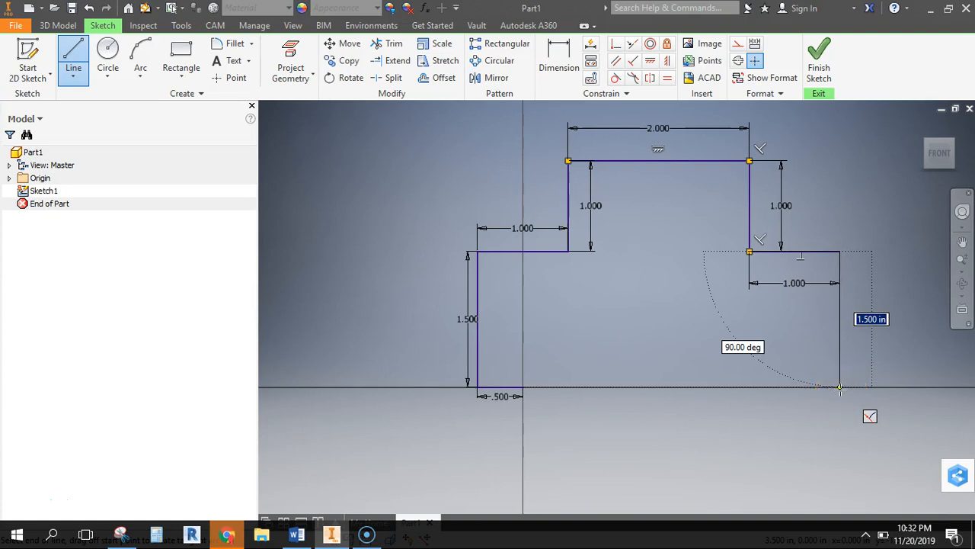
{"action": "key", "text": "Escape"}
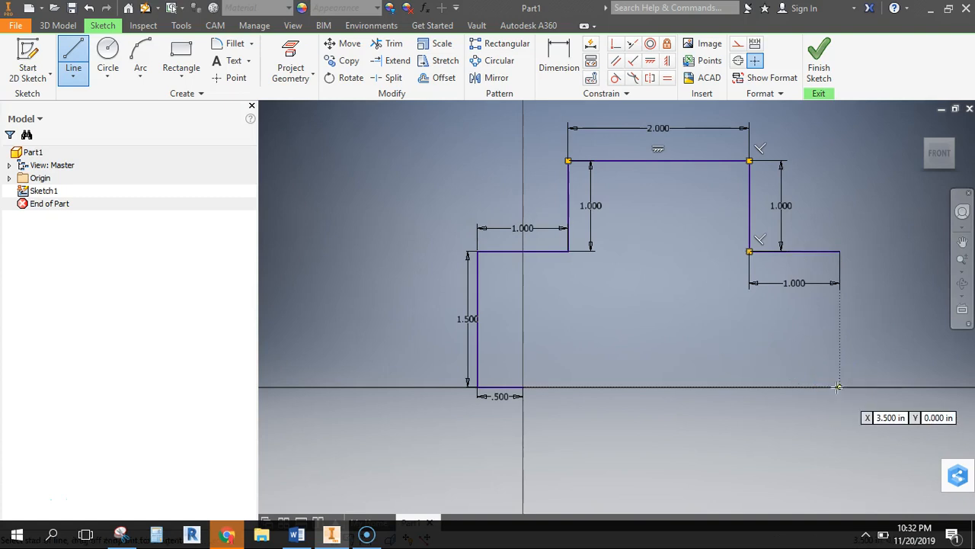
{"action": "left_click", "coordinate": [839, 251]}
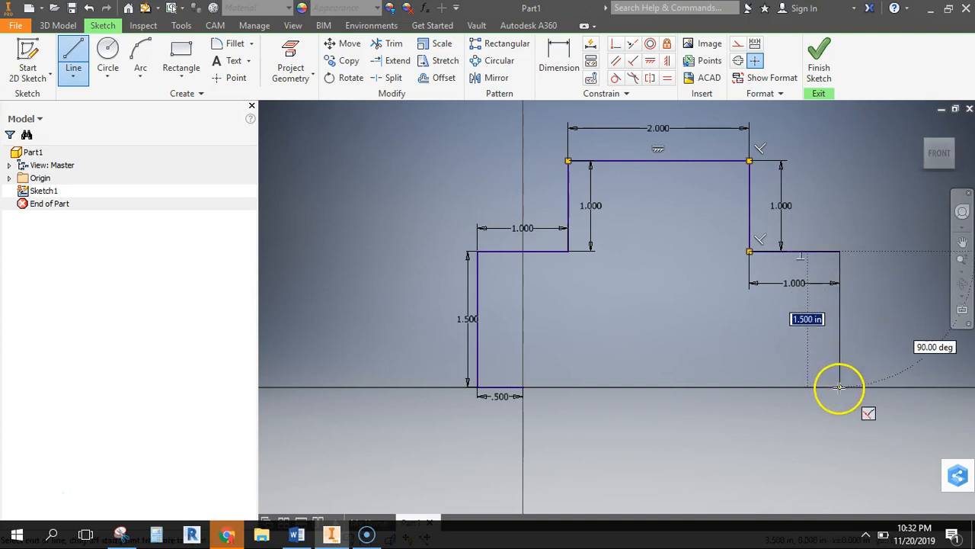
{"action": "key", "text": "Escape"}
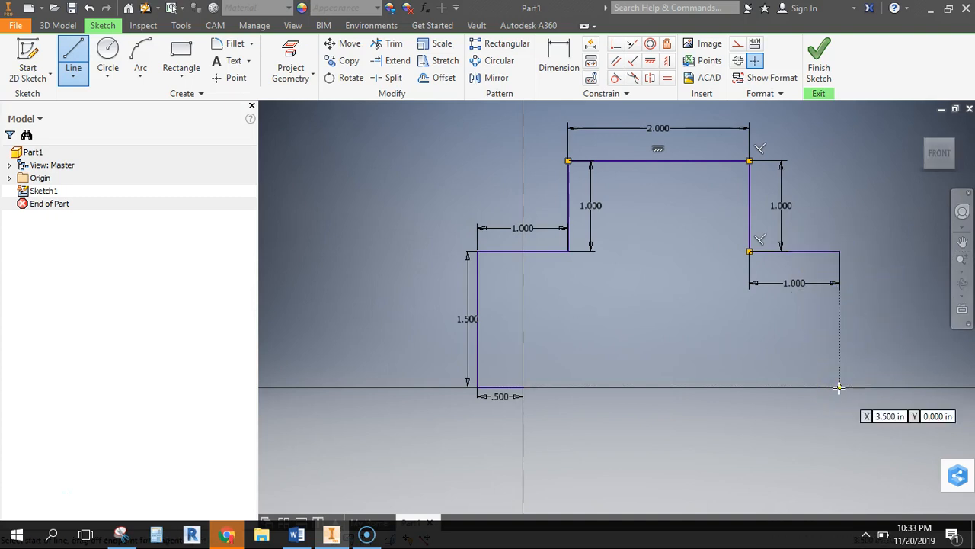
Draw a vertical line 1.5 in long downward from the right-hand shelf's outer end to the baseline
{"action": "left_click", "coordinate": [838, 252]}
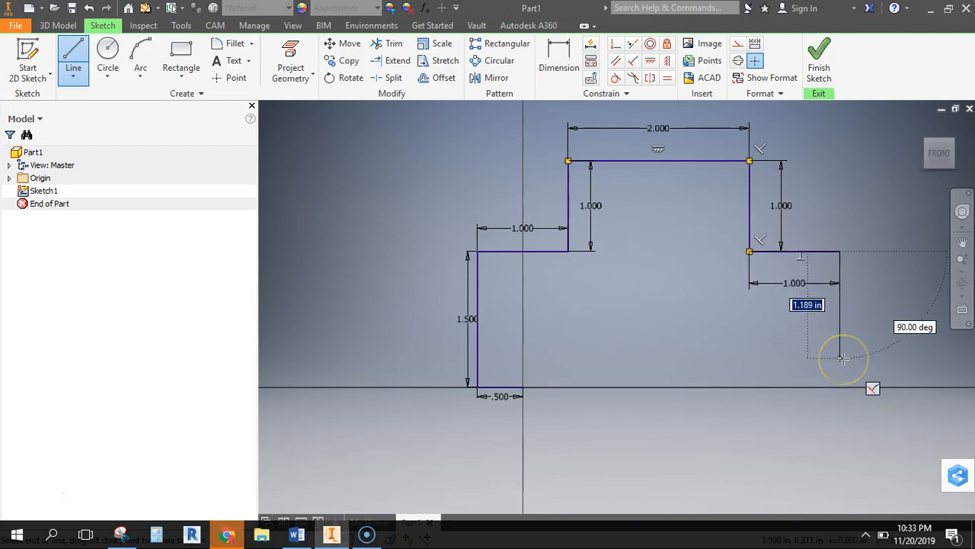
{"action": "type", "text": "1.500"}
{"action": "key", "text": "Return"}
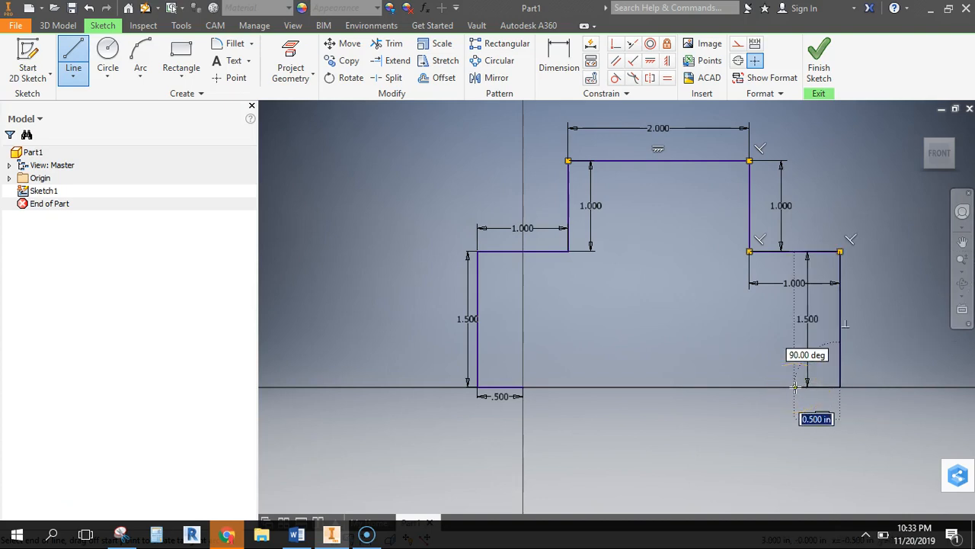
Draw a 0.5 in horizontal line leftward along the baseline from the lower end of the right-hand vertical edge
{"action": "key", "text": "Escape"}
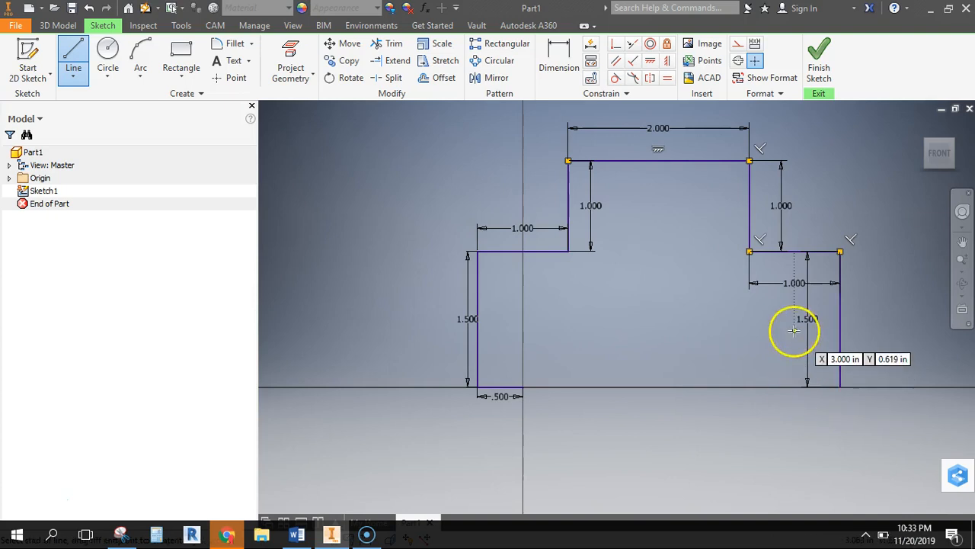
{"action": "left_click", "coordinate": [840, 387]}
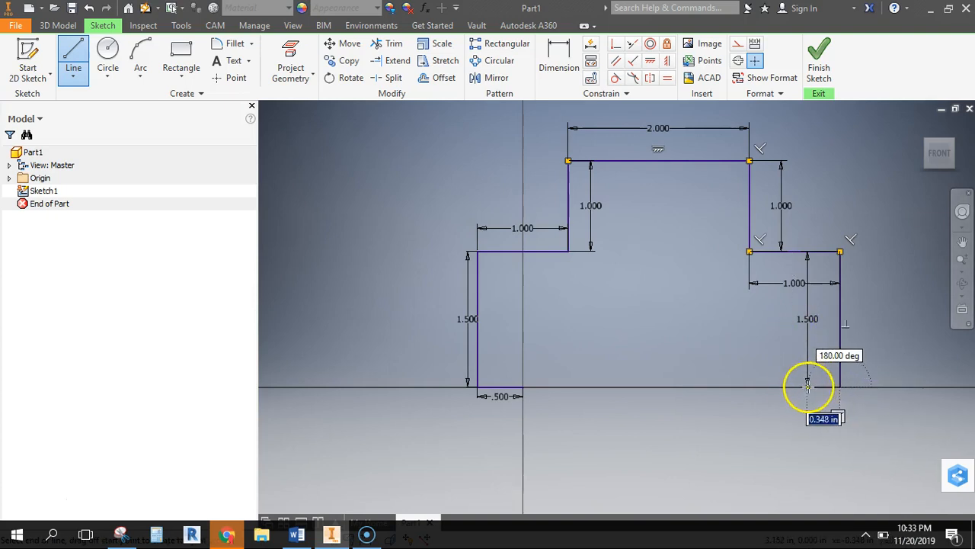
{"action": "type", "text": ".5"}
{"action": "key", "text": "Return"}
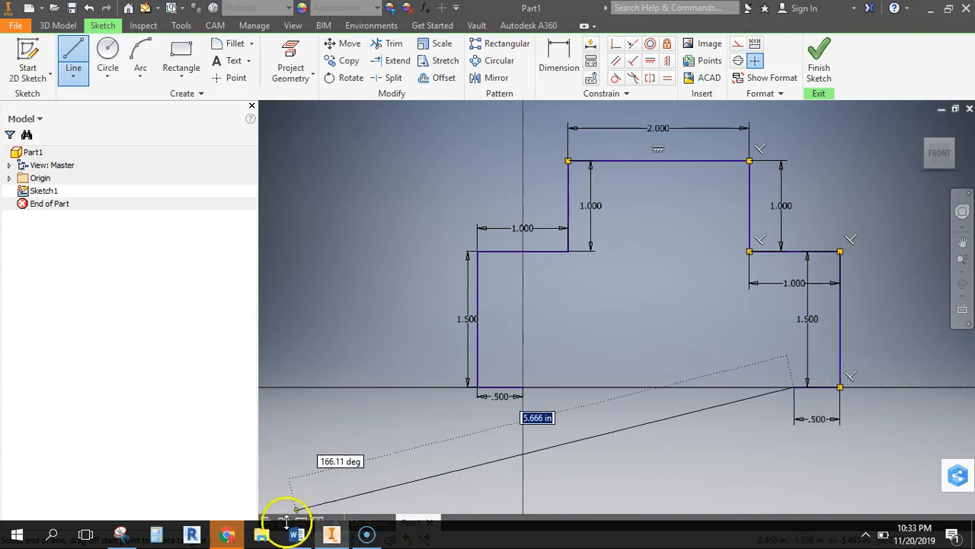
Check the bottom notch on the Snipping Tool's drawing and, in Inventor, draw its 0.5 in side upward and 3 in top edge leftward
{"action": "left_click", "coordinate": [120, 535]}
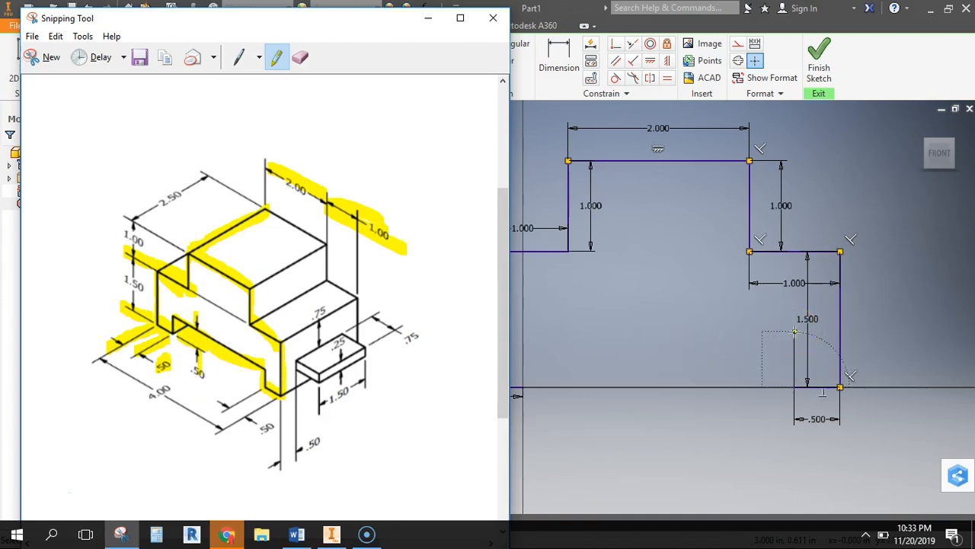
{"action": "left_click", "coordinate": [428, 17]}
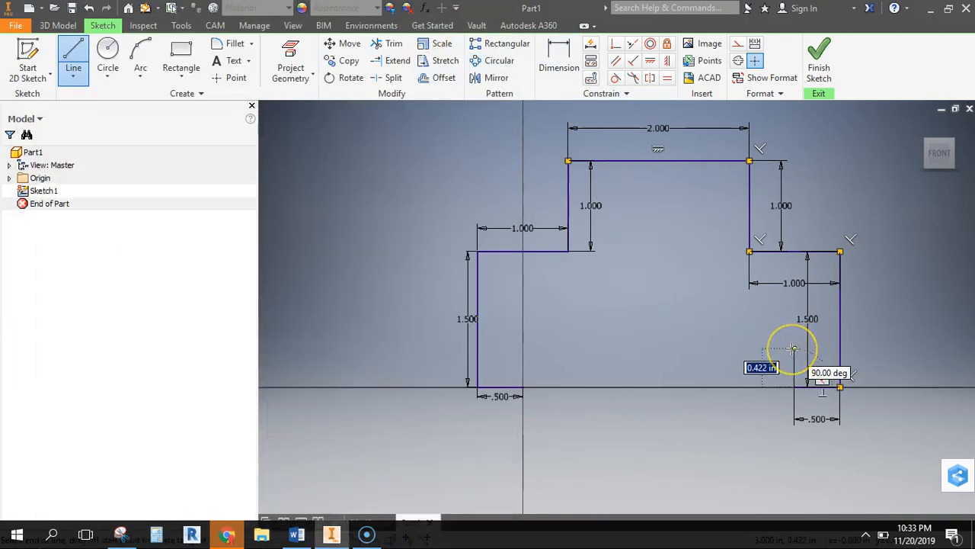
{"action": "key", "text": "Return"}
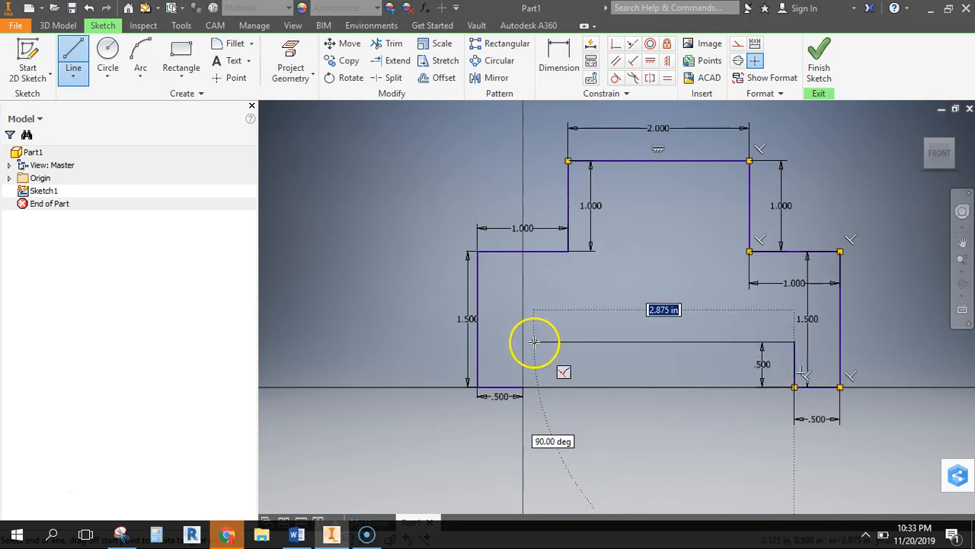
{"action": "type", "text": "3"}
{"action": "key", "text": "Return"}
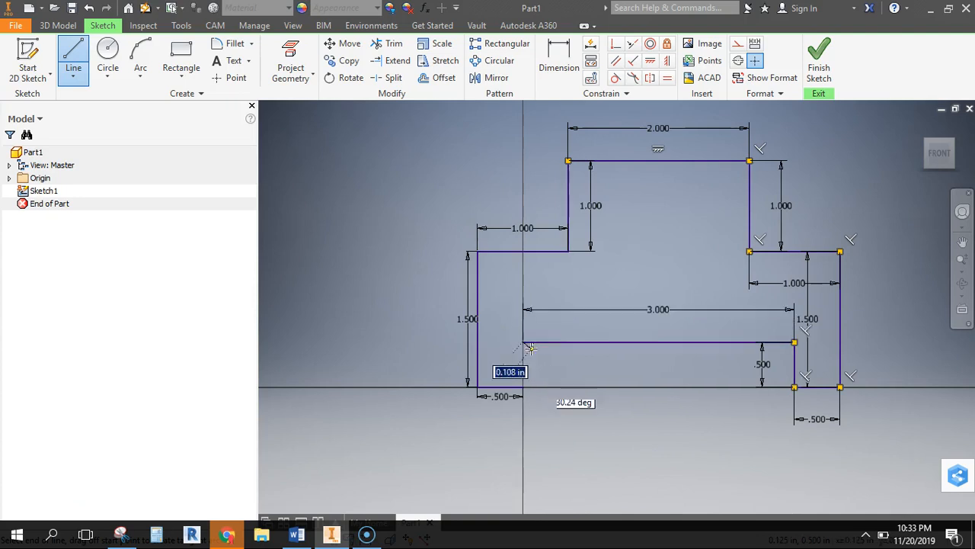
Close the profile with a vertical line between the origin and the notch's top edge, and finish the sketch in the home view
{"action": "left_click", "coordinate": [524, 388]}
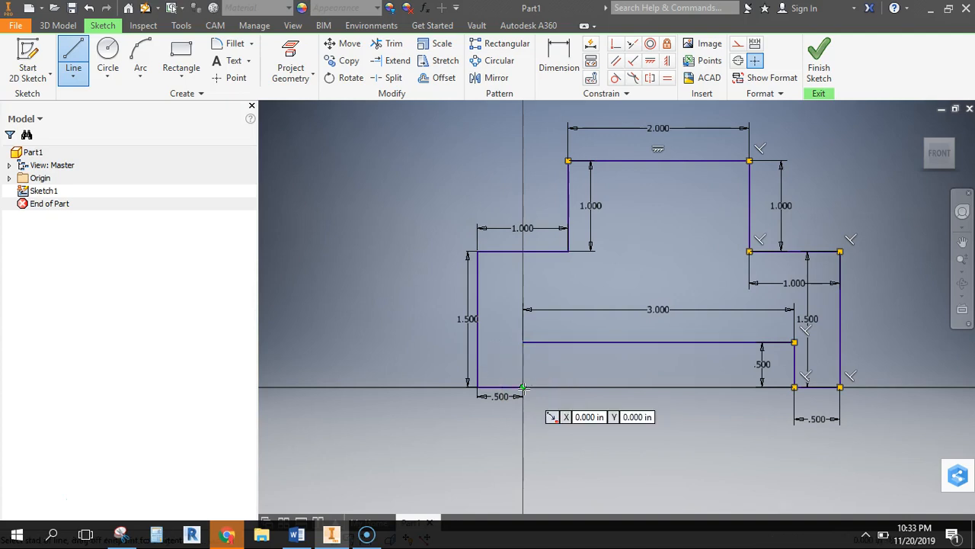
{"action": "left_click", "coordinate": [523, 388]}
{"action": "left_click", "coordinate": [523, 342]}
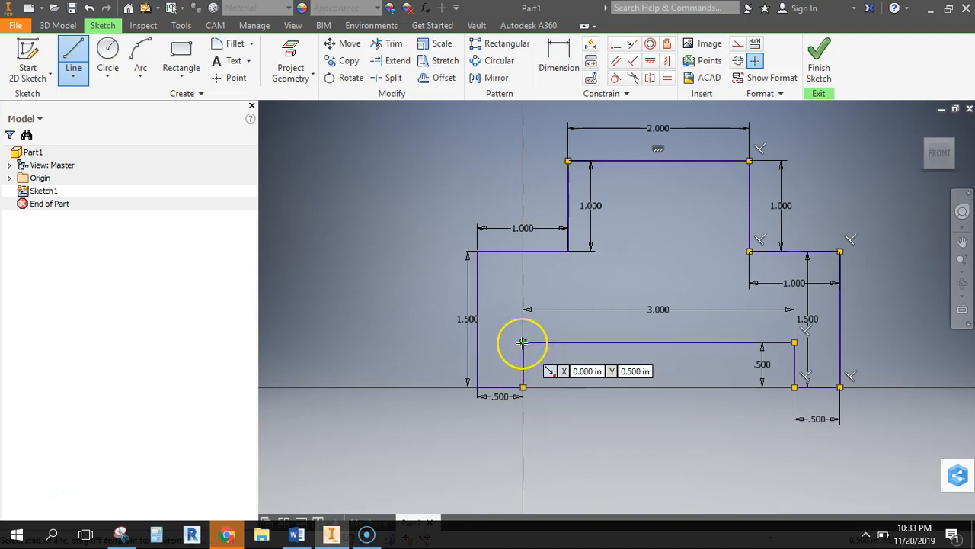
{"action": "key", "text": "Escape"}
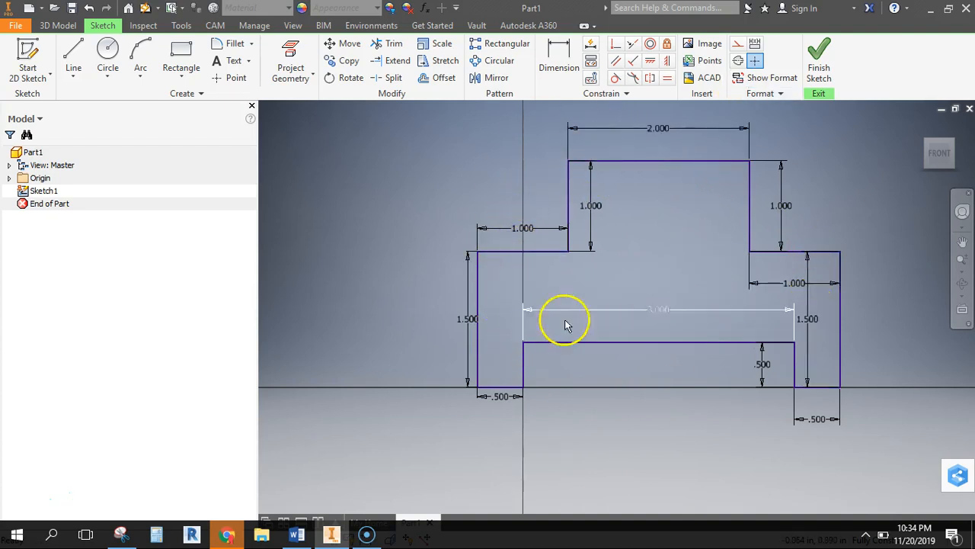
{"action": "left_click", "coordinate": [823, 73]}
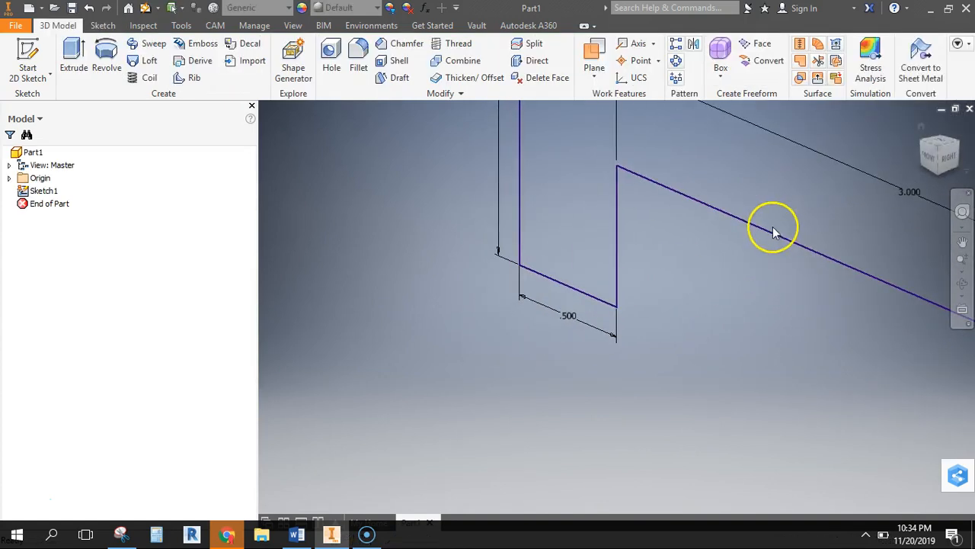
{"action": "left_click", "coordinate": [922, 128]}
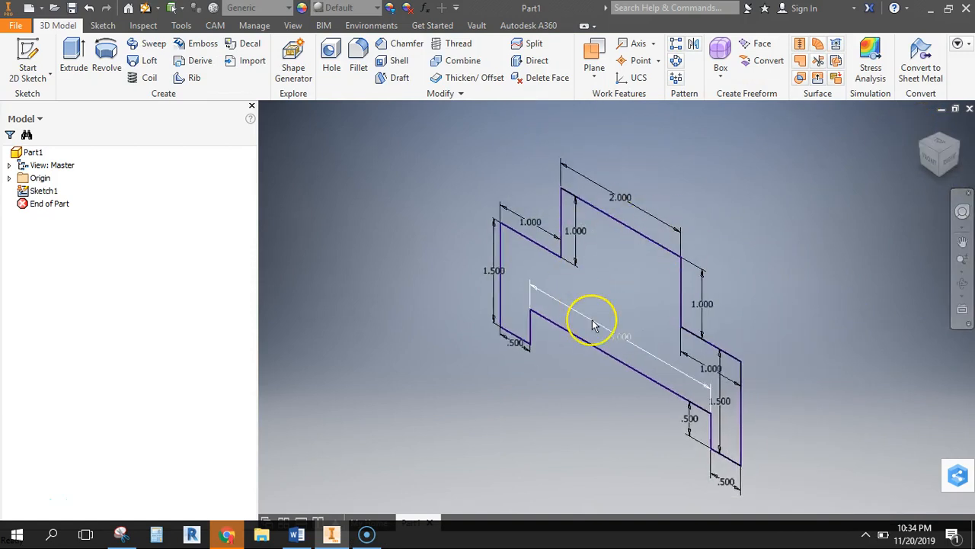
Highlight the 2.50 depth dimension on the Snipping Tool's reference drawing and return to Inventor
{"action": "left_click", "coordinate": [122, 533]}
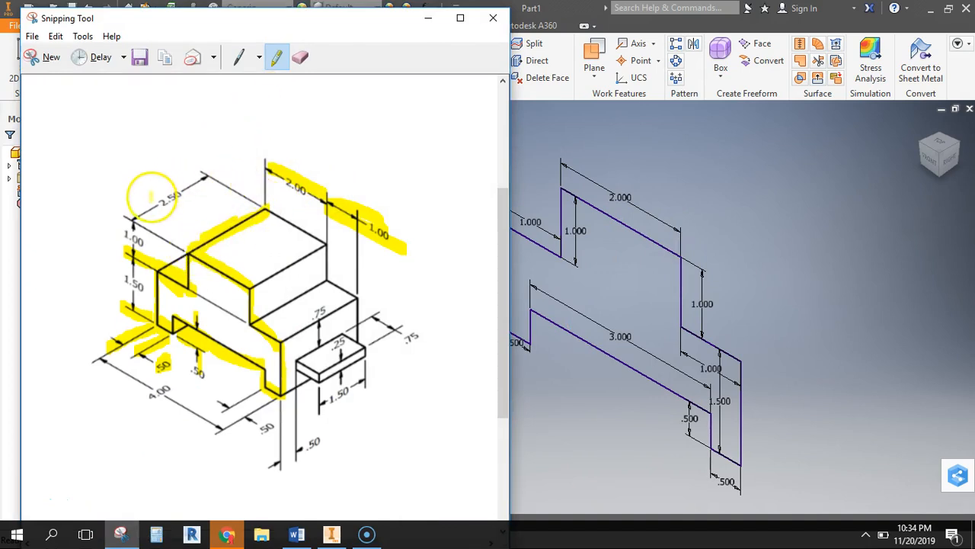
{"action": "left_click_drag", "start_coordinate": [136, 218], "coordinate": [207, 163]}
{"action": "left_click_drag", "start_coordinate": [134, 220], "coordinate": [206, 172]}
{"action": "left_click", "coordinate": [646, 148]}
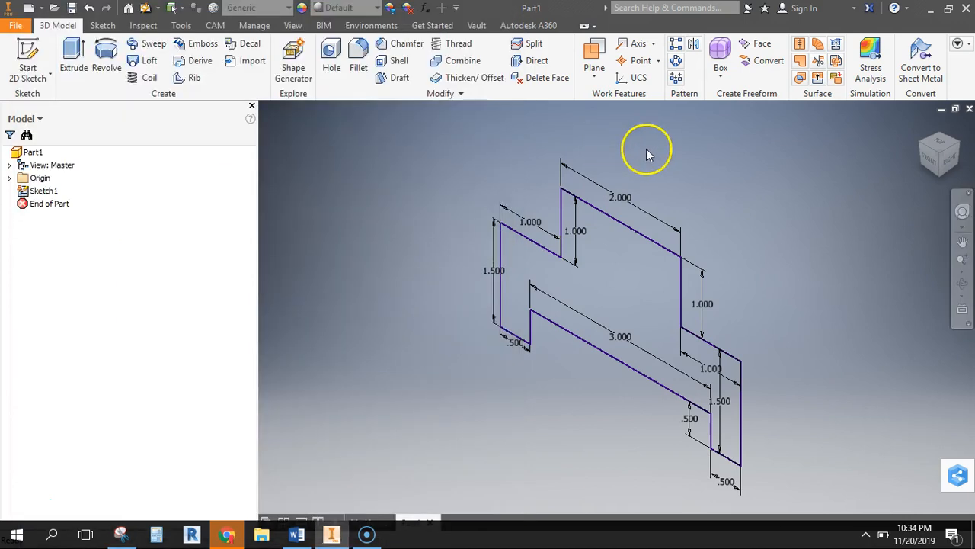
Extrude the stepped front profile 2.5 in toward the front as a solid
{"action": "left_click", "coordinate": [73, 54]}
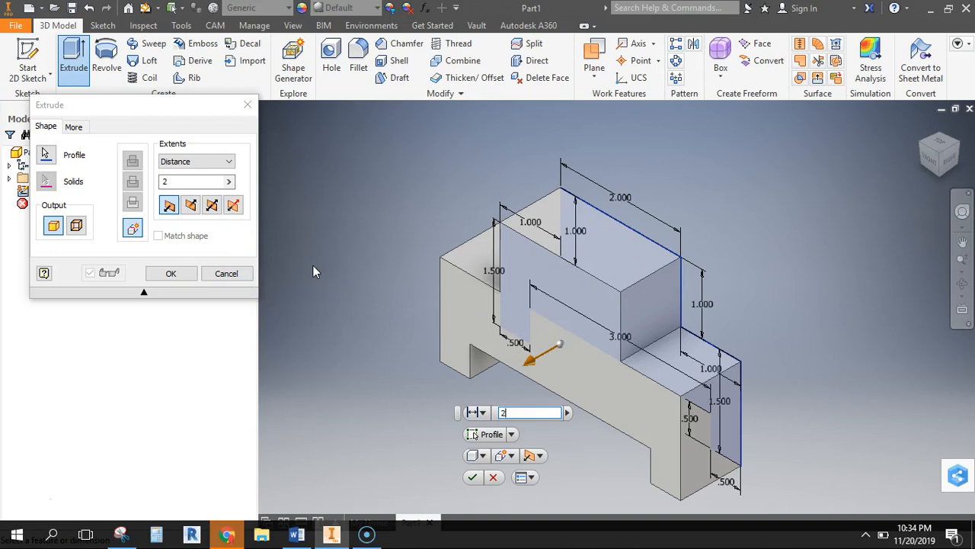
{"action": "type", "text": "5"}
{"action": "key", "text": "Return"}
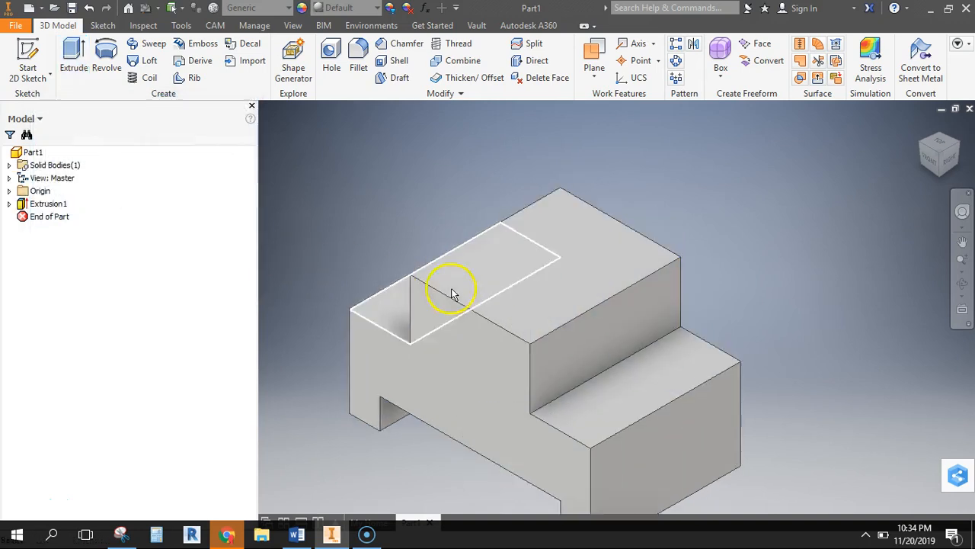
Check the side tab on the Snipping Tool's drawing and, in Inventor, start a new sketch on the block's lower right end face
{"action": "left_click", "coordinate": [126, 534]}
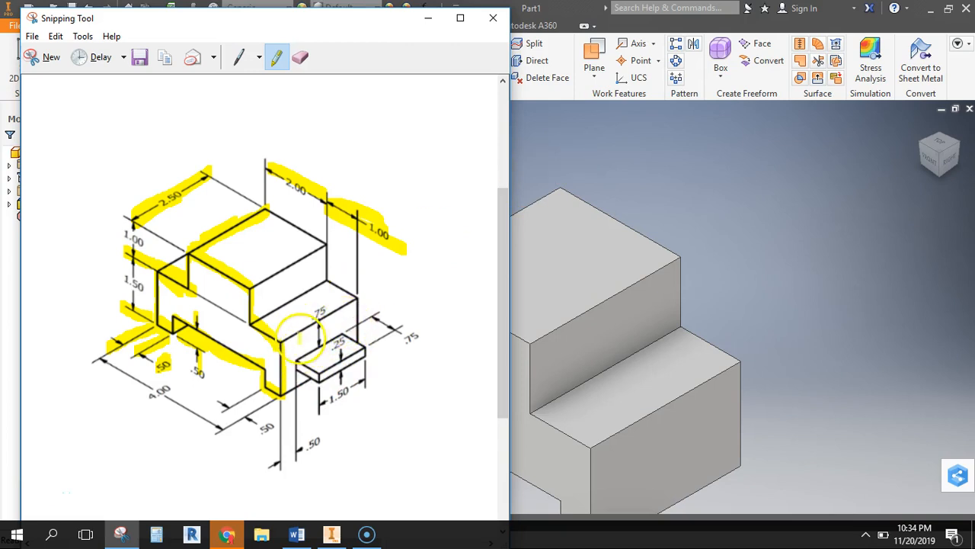
{"action": "left_click", "coordinate": [665, 144]}
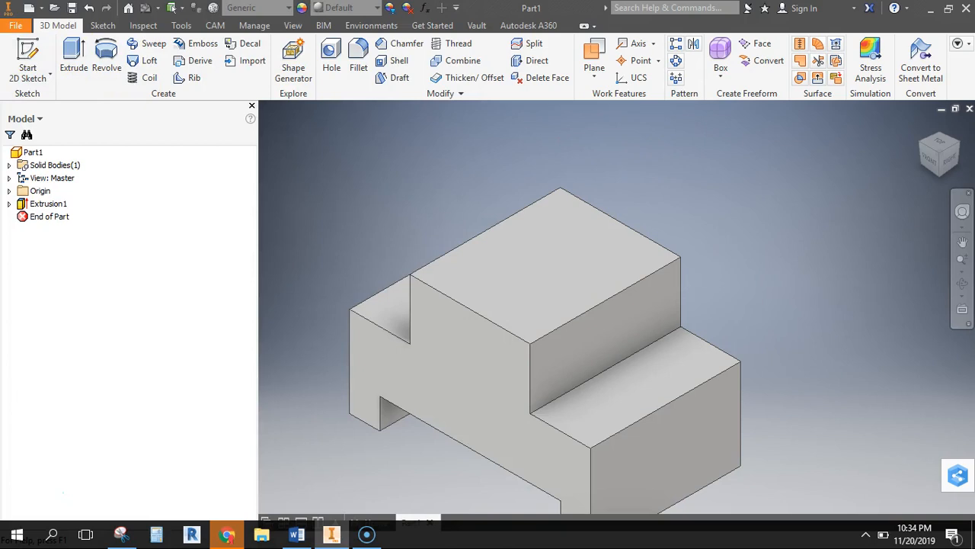
{"action": "left_click", "coordinate": [28, 60]}
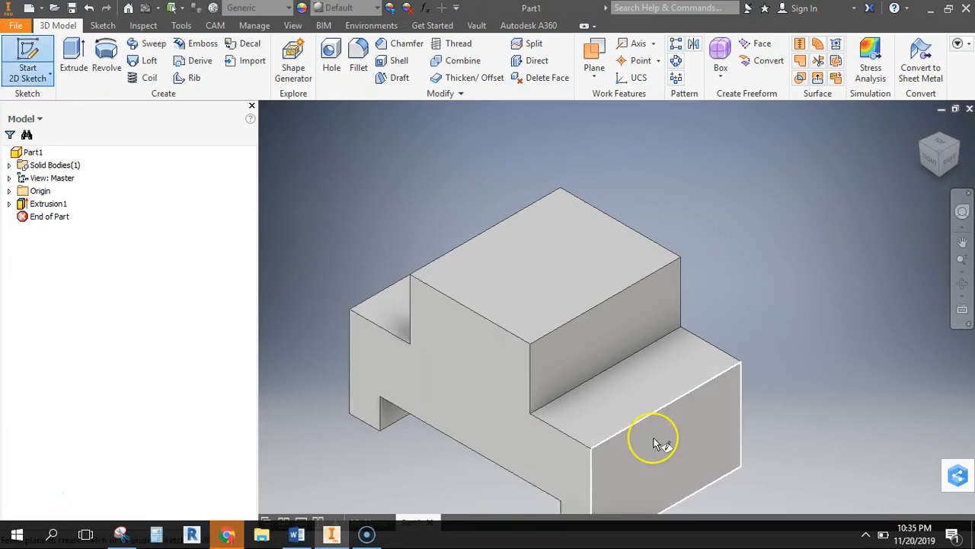
{"action": "left_click", "coordinate": [676, 462]}
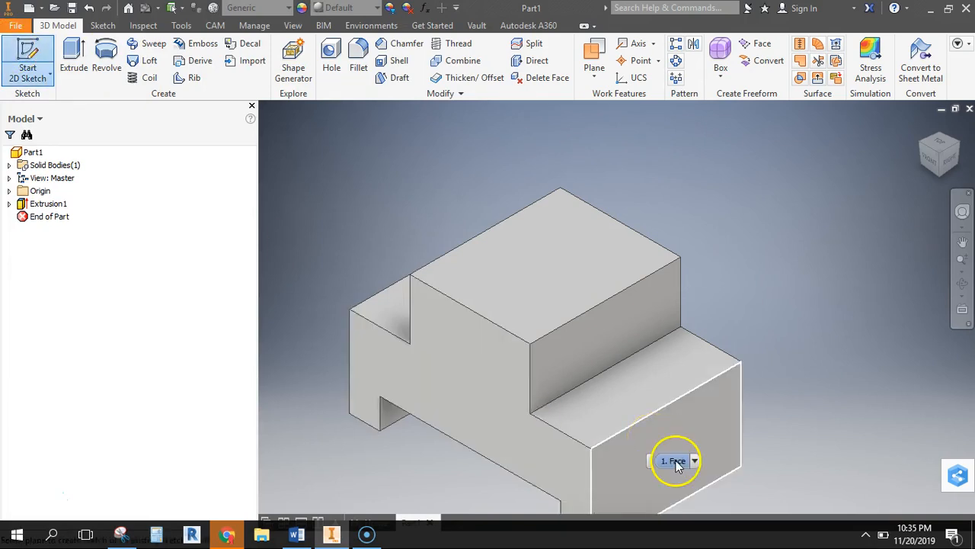
{"action": "left_click", "coordinate": [691, 417]}
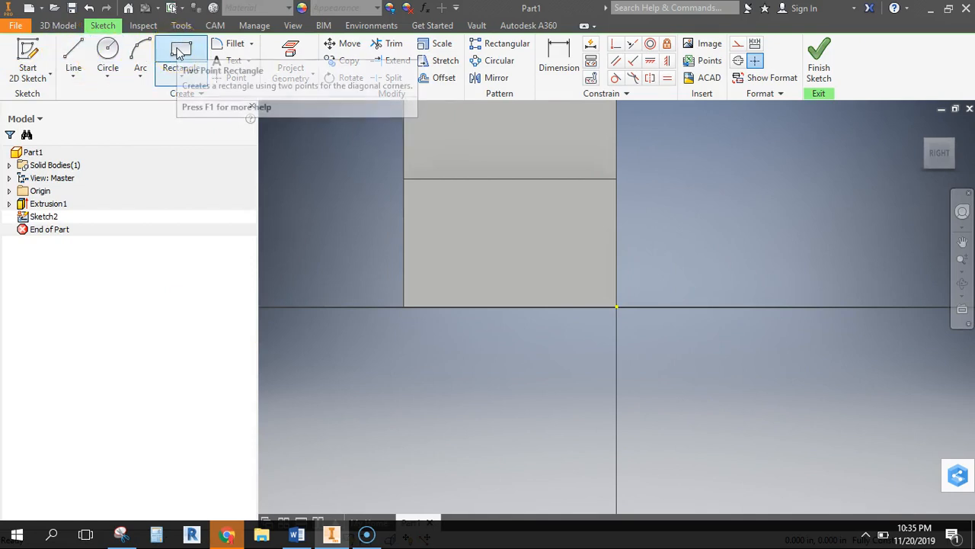
Draw a two-point rectangle 1.5 in wide and 0.25 in high on the end face, highlighting the 1.50 dimension on the Snipping Tool's drawing
{"action": "left_click", "coordinate": [163, 82]}
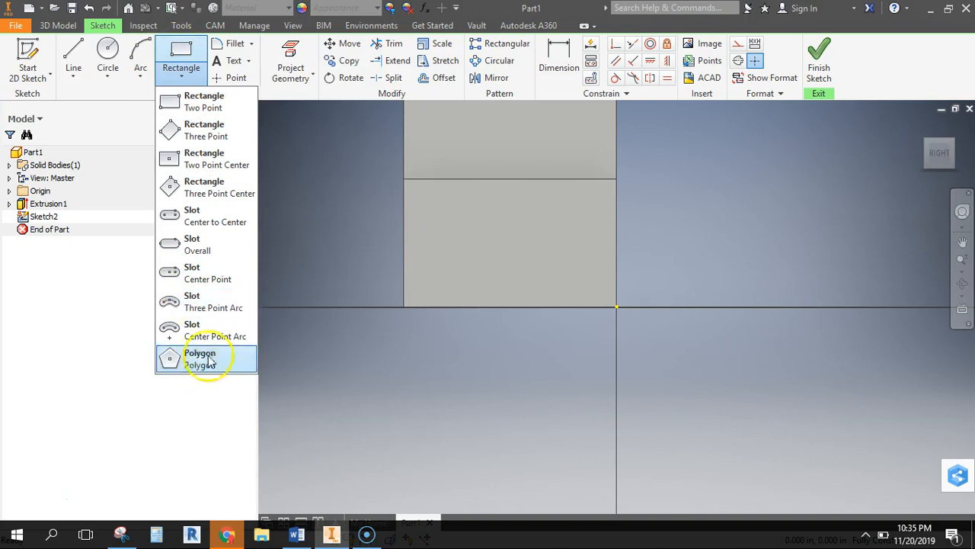
{"action": "left_click", "coordinate": [189, 49]}
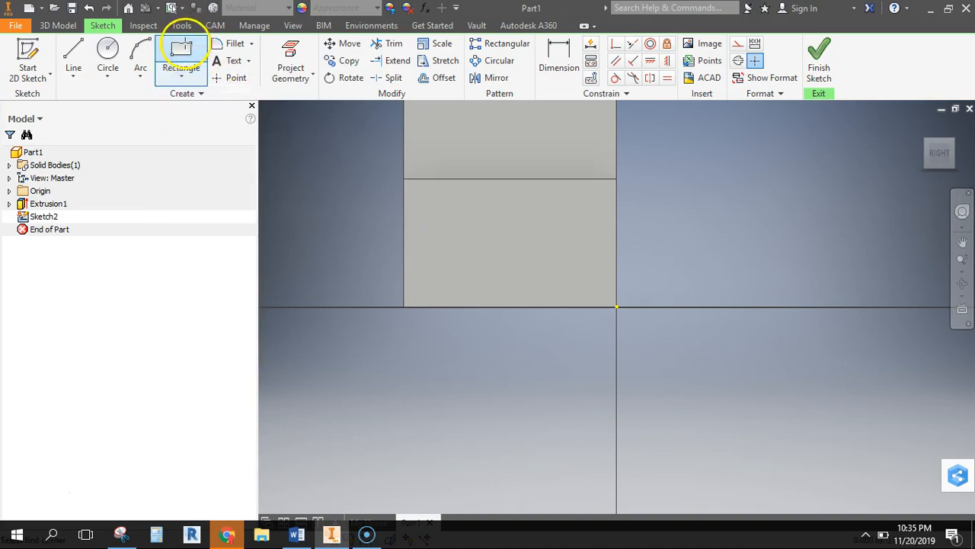
{"action": "left_click", "coordinate": [454, 218]}
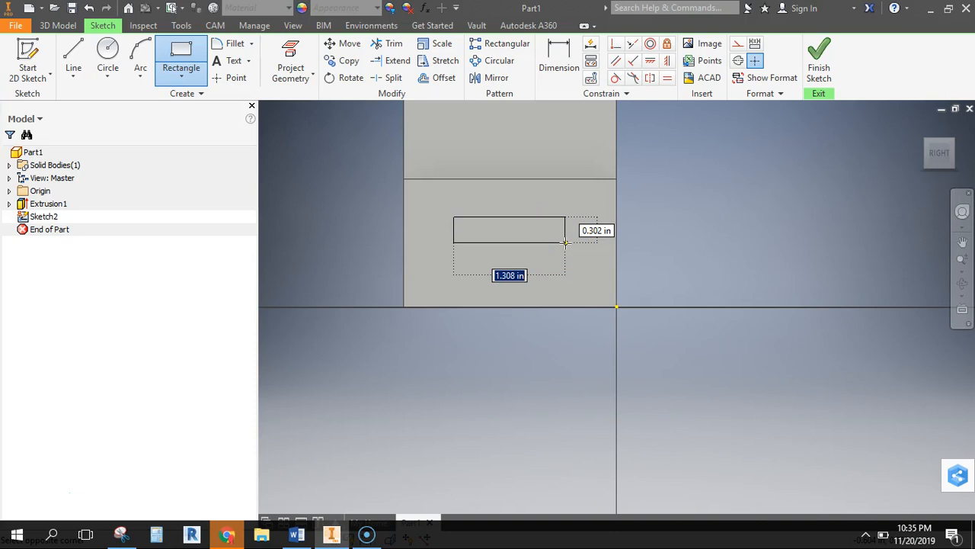
{"action": "left_click", "coordinate": [122, 534]}
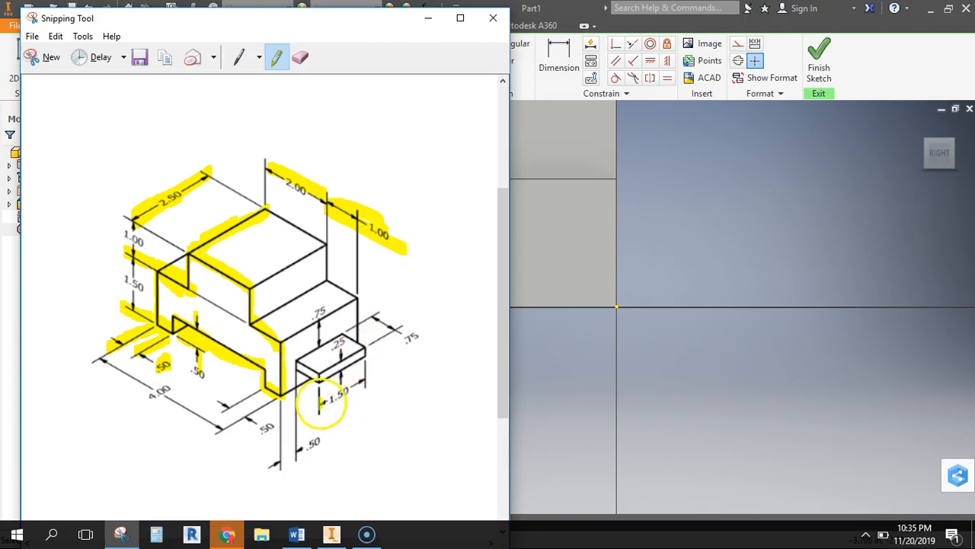
{"action": "left_click_drag", "start_coordinate": [321, 404], "coordinate": [366, 382]}
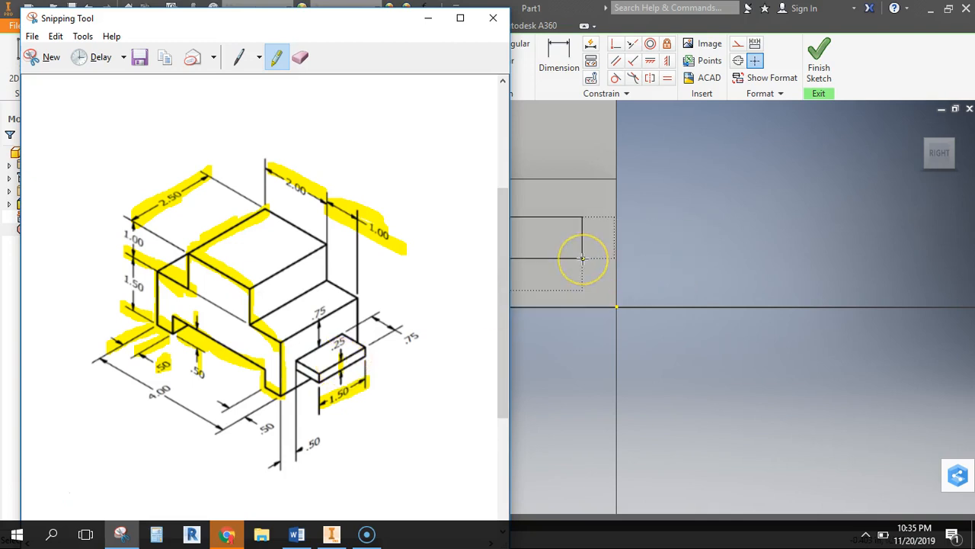
{"action": "left_click", "coordinate": [428, 18]}
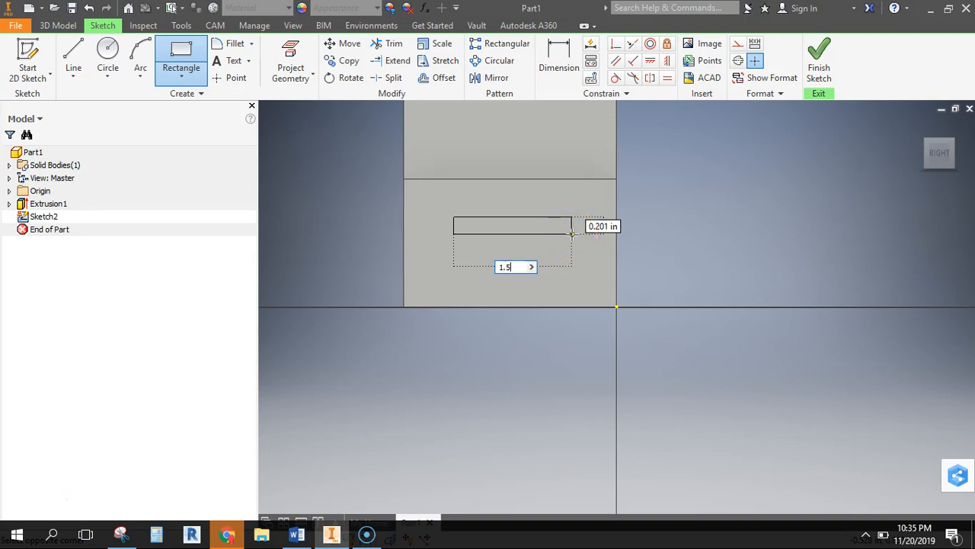
{"action": "key", "text": "Tab"}
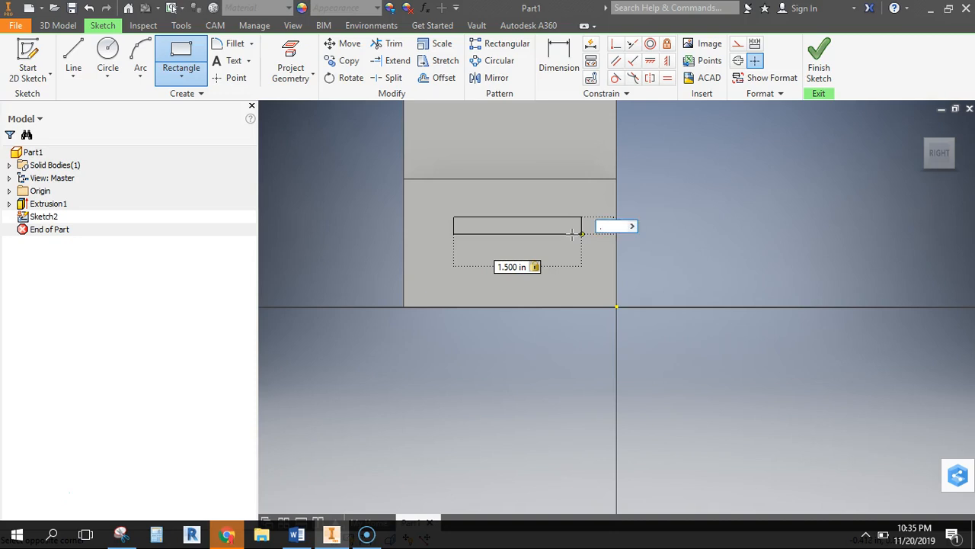
{"action": "key", "text": "Return"}
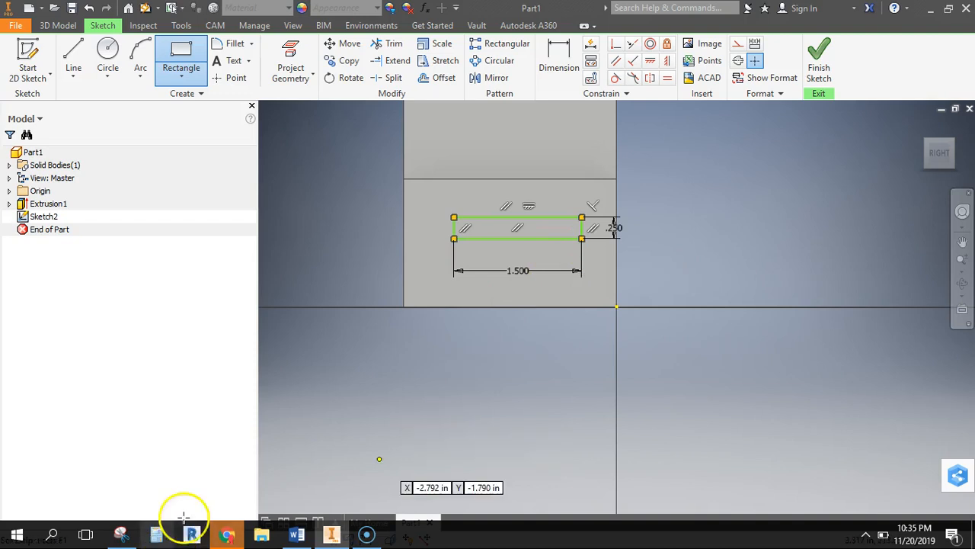
On the Snipping Tool's drawing, highlight the end face's top edge with the .75 dimension and the tab's .50 side offset with its extension lines
{"action": "left_click", "coordinate": [121, 535]}
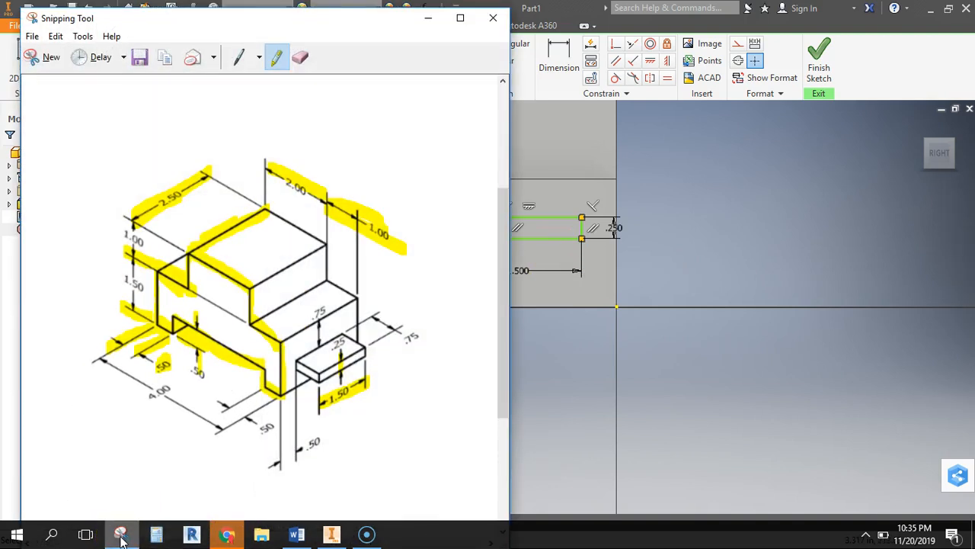
{"action": "left_click", "coordinate": [120, 536]}
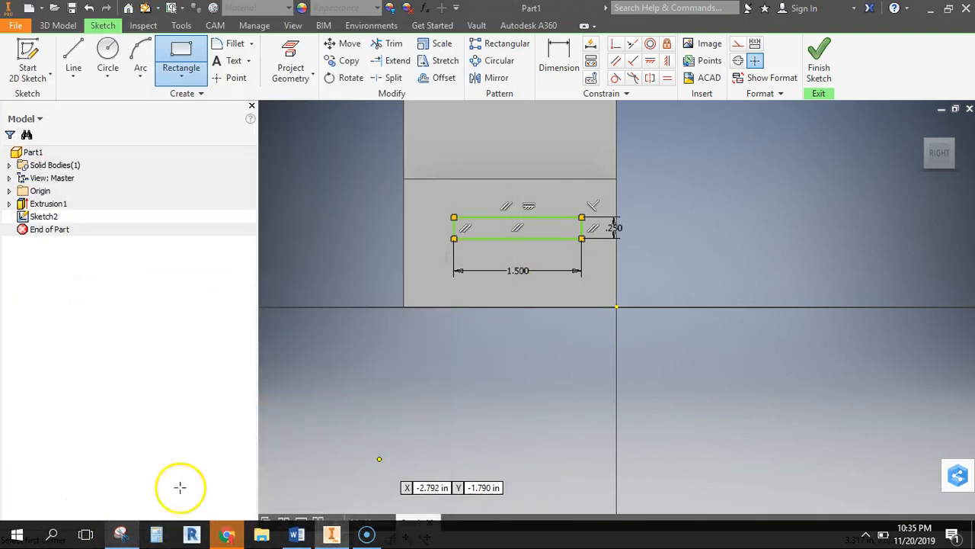
{"action": "left_click", "coordinate": [119, 534]}
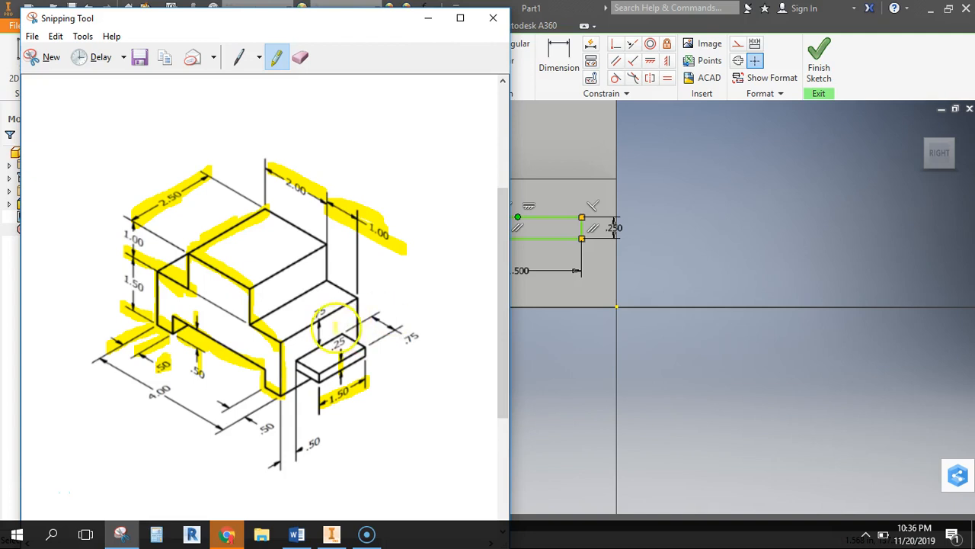
{"action": "left_click_drag", "start_coordinate": [282, 342], "coordinate": [354, 300]}
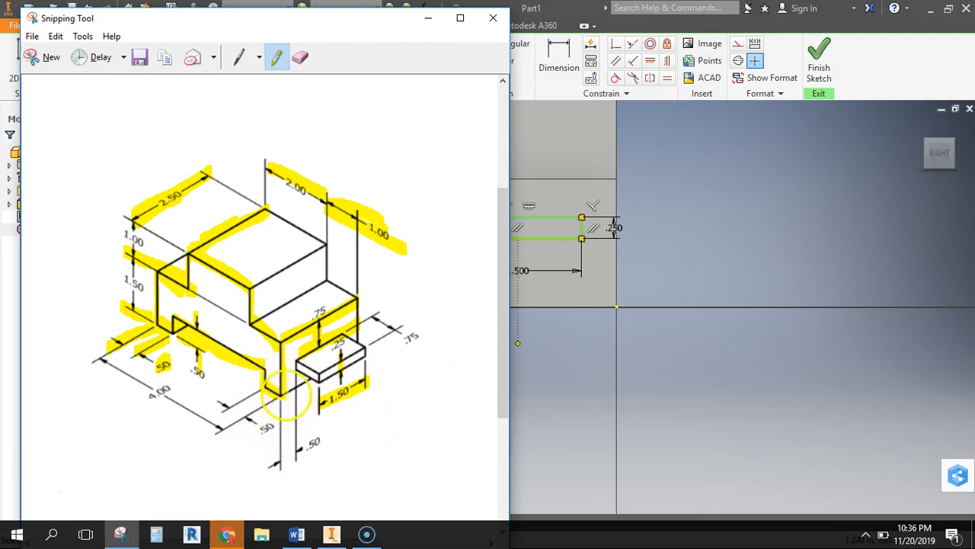
{"action": "mouse_move", "coordinate": [282, 396]}
{"action": "left_mouse_down"}
{"action": "mouse_move", "coordinate": [272, 446]}
{"action": "mouse_move", "coordinate": [280, 465]}
{"action": "left_mouse_up"}
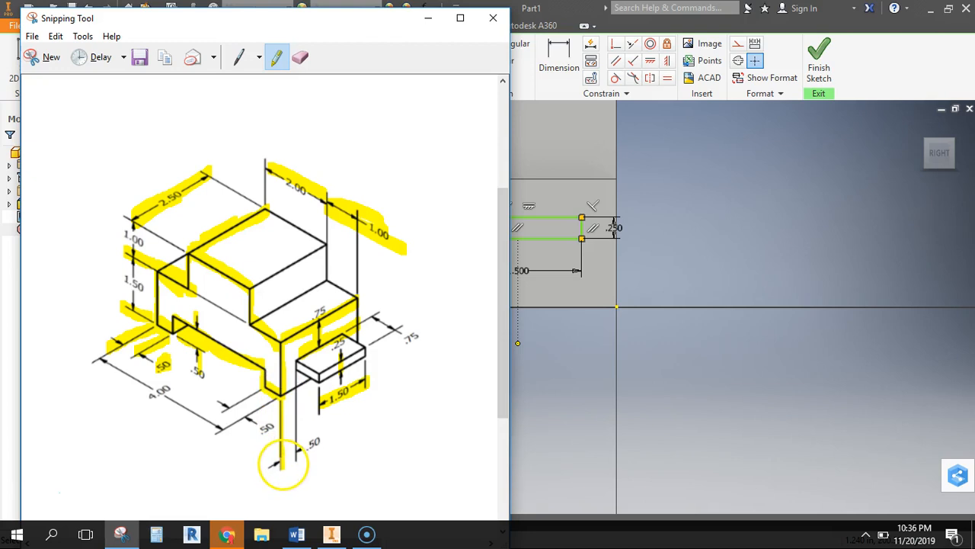
{"action": "mouse_move", "coordinate": [296, 360]}
{"action": "left_mouse_down"}
{"action": "mouse_move", "coordinate": [296, 468]}
{"action": "mouse_move", "coordinate": [324, 437]}
{"action": "left_mouse_up"}
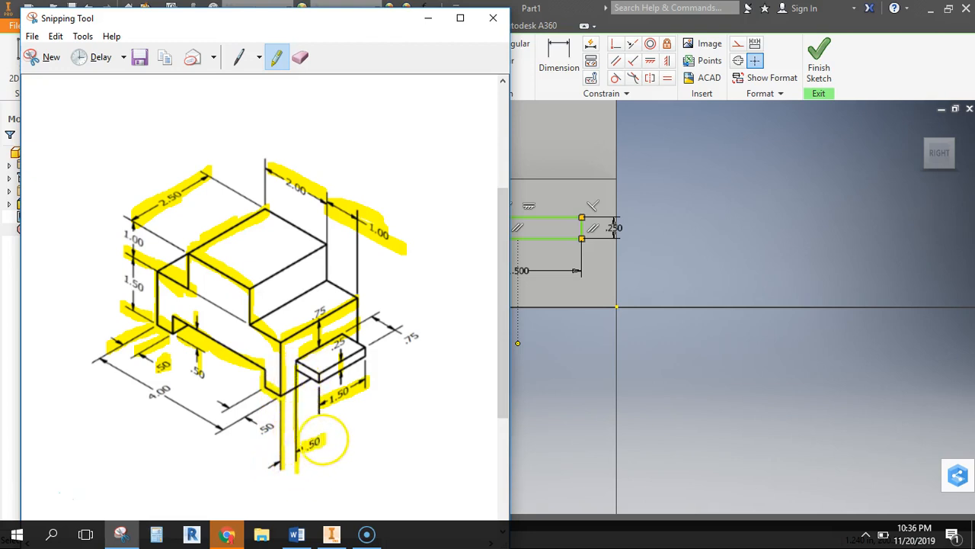
In Inventor, dimension the tab rectangle's top edge 0.75 in below the end face's top edge
{"action": "left_click", "coordinate": [689, 351]}
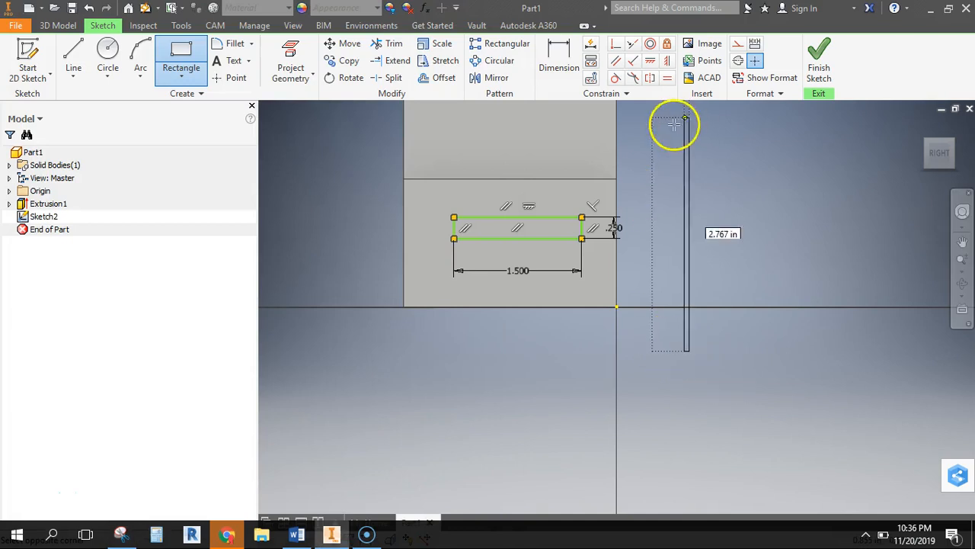
{"action": "left_click", "coordinate": [558, 47]}
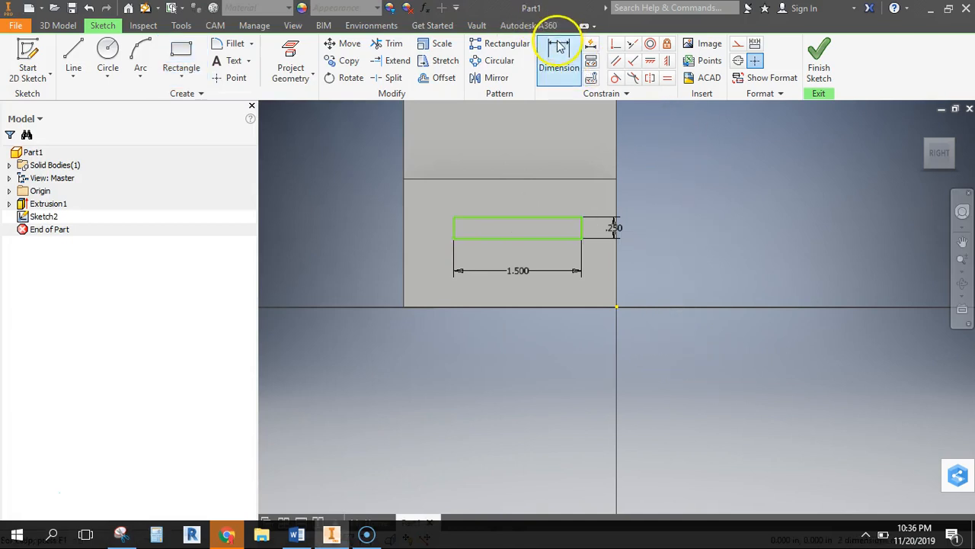
{"action": "left_click", "coordinate": [499, 181]}
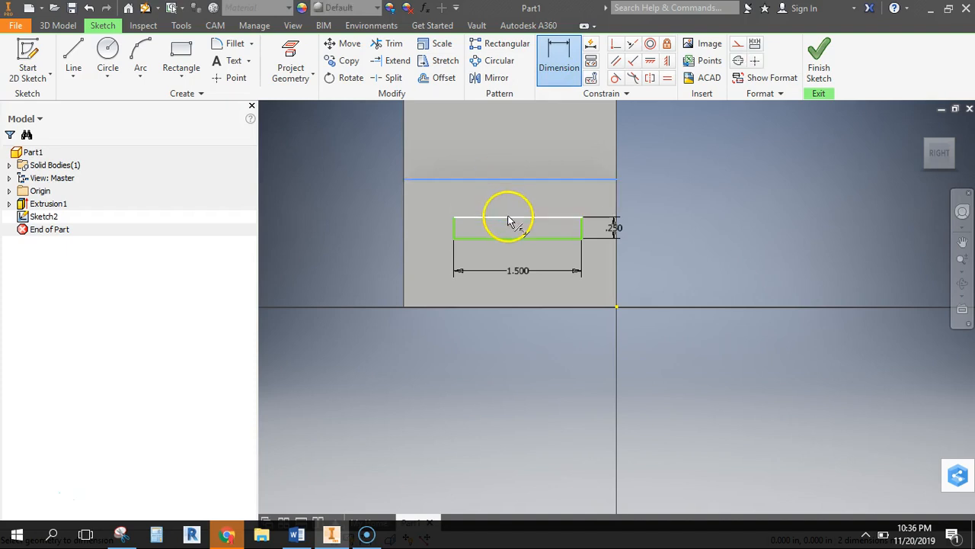
{"action": "left_click", "coordinate": [511, 218]}
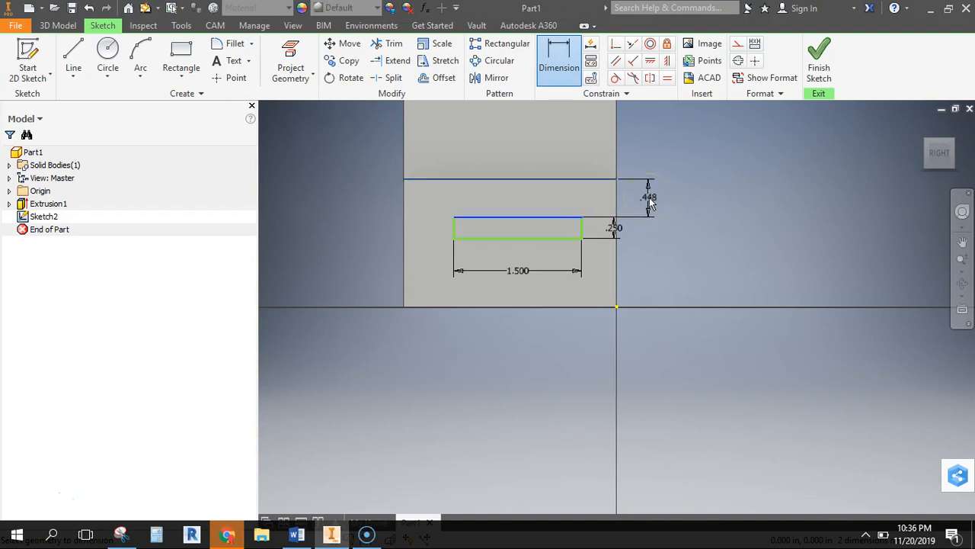
{"action": "left_click", "coordinate": [649, 201]}
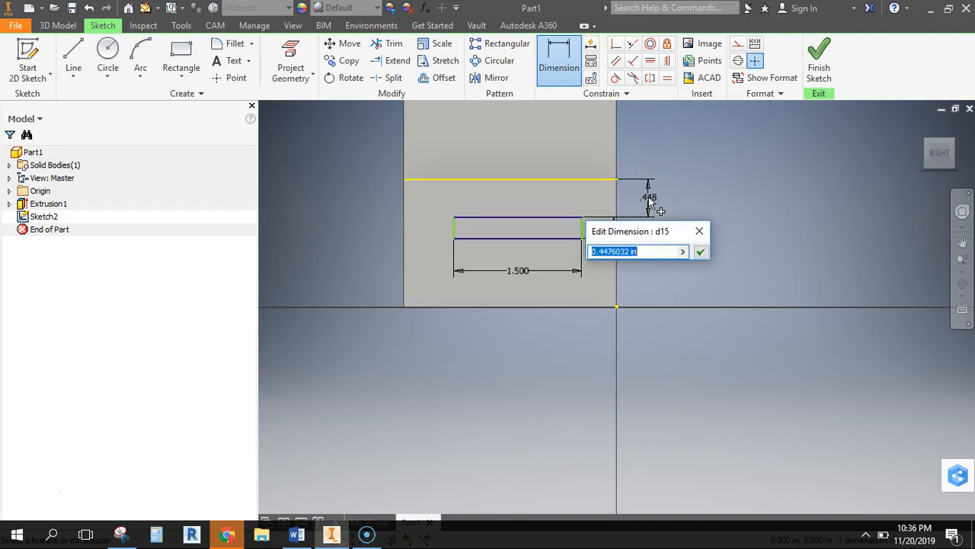
{"action": "key", "text": "Return"}
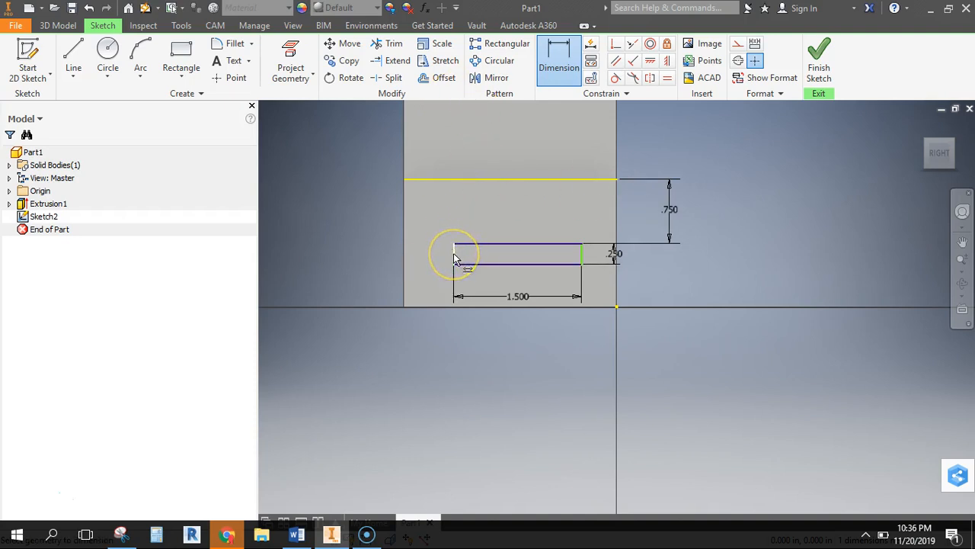
Check the drawing again, dimension the rectangle's left side 0.5 in from the end face's left edge, and finish the sketch
{"action": "left_click", "coordinate": [121, 533]}
{"action": "left_click", "coordinate": [120, 533]}
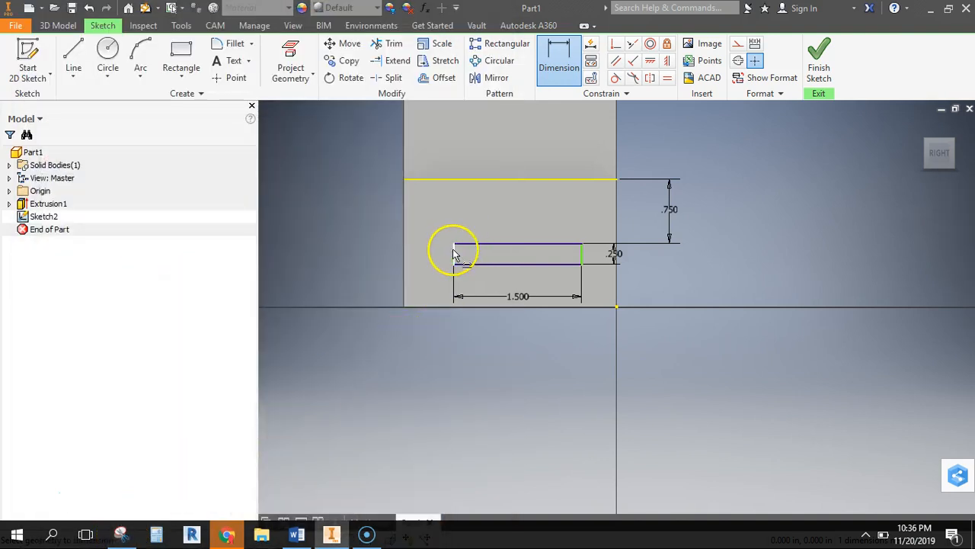
{"action": "left_click", "coordinate": [404, 253]}
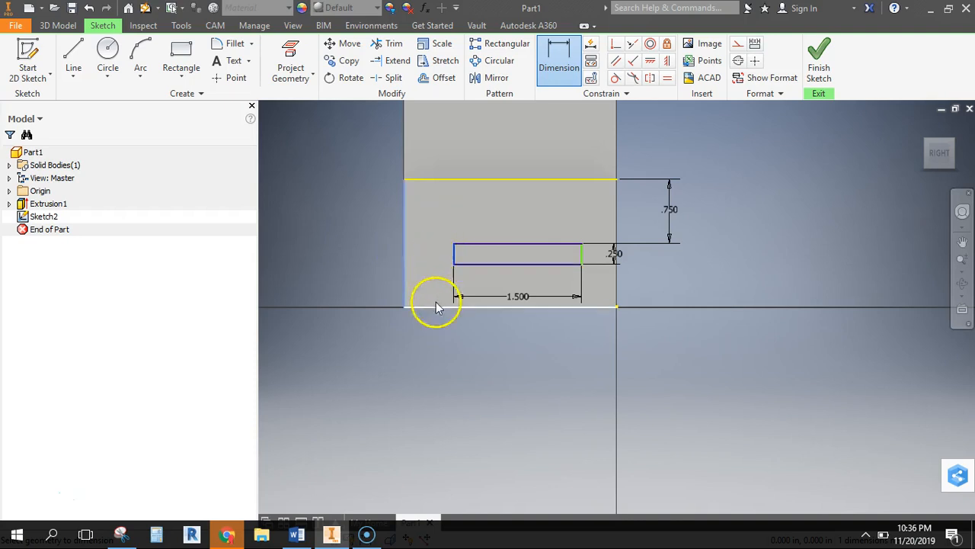
{"action": "left_click", "coordinate": [434, 354]}
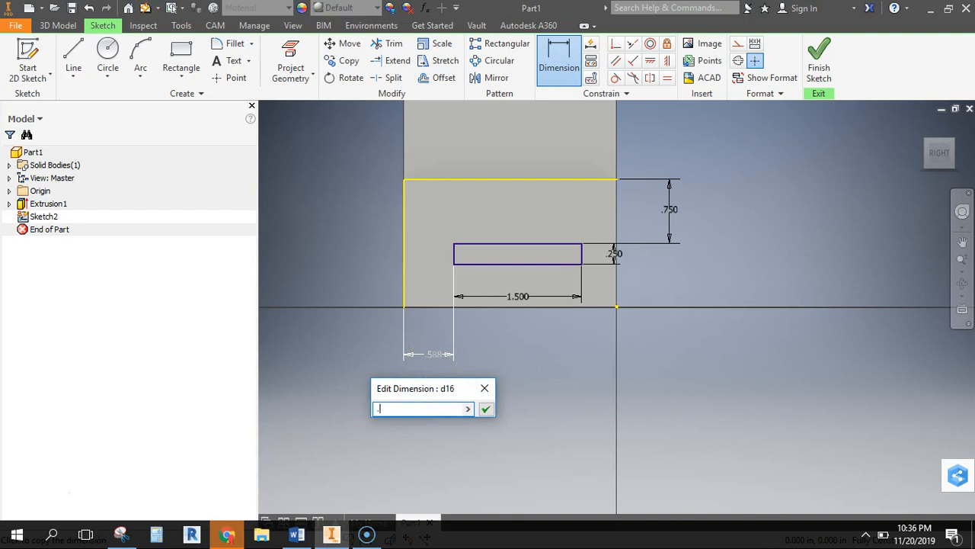
{"action": "key", "text": "Return"}
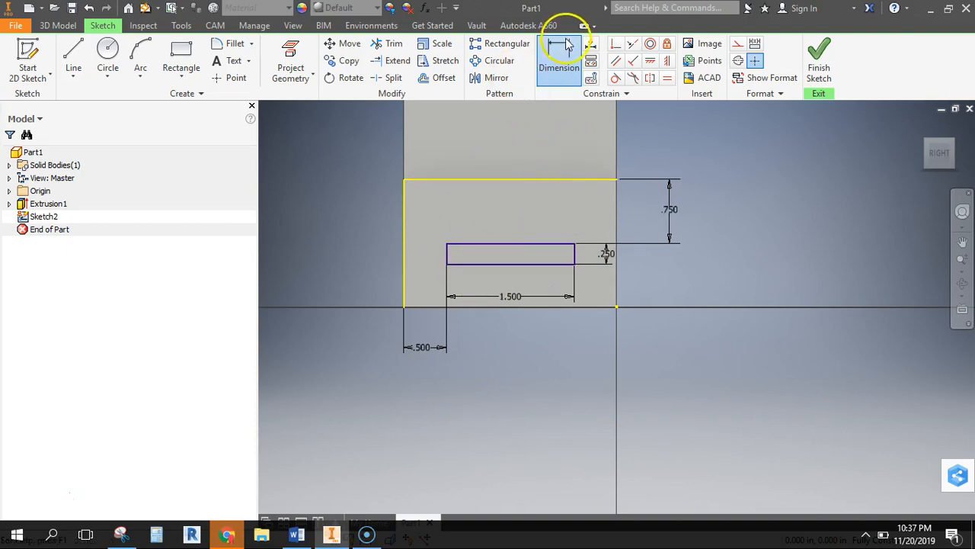
{"action": "left_click", "coordinate": [820, 55]}
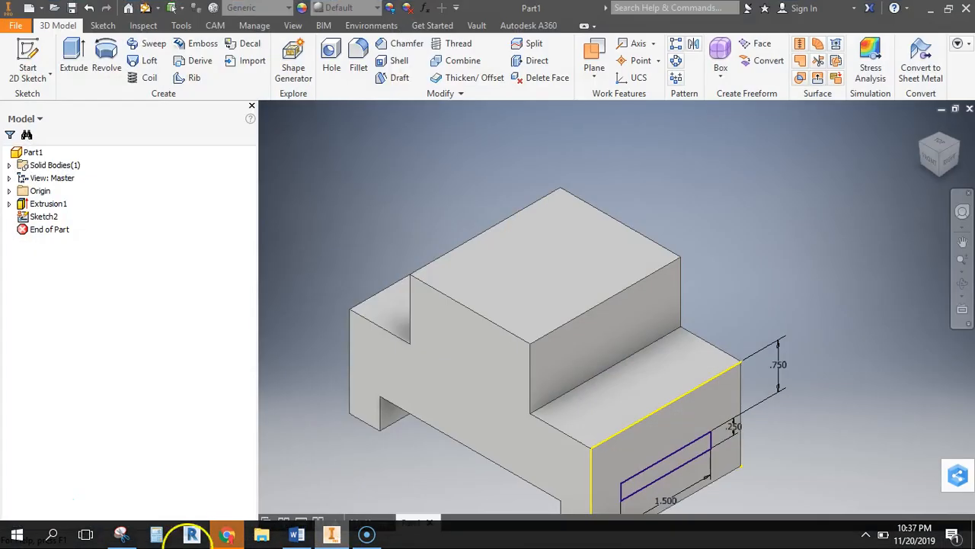
Highlight the tab's .75 projection on the Snipping Tool's drawing and, in Inventor, extrude the tab rectangle 0.75 in outward from the end face
{"action": "left_click", "coordinate": [122, 533]}
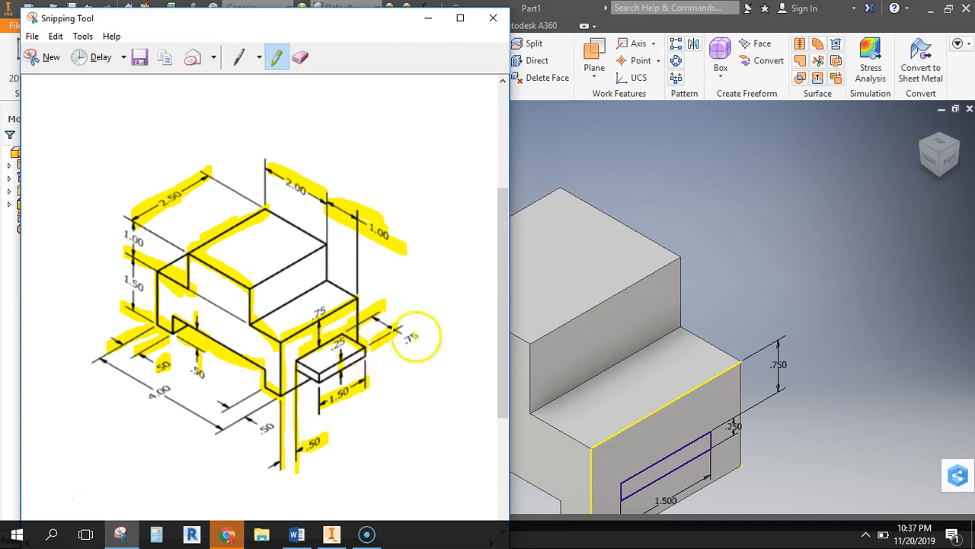
{"action": "left_click", "coordinate": [734, 186]}
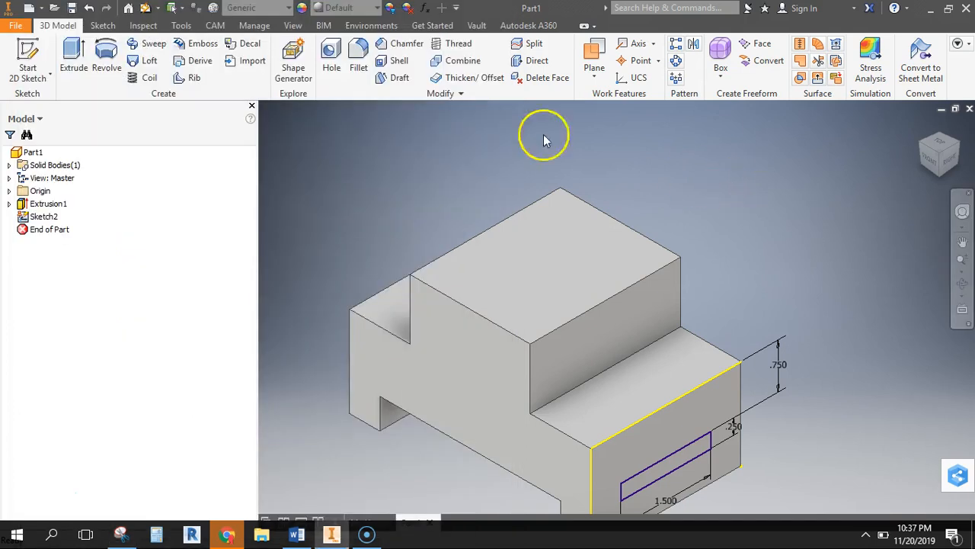
{"action": "left_click", "coordinate": [27, 55]}
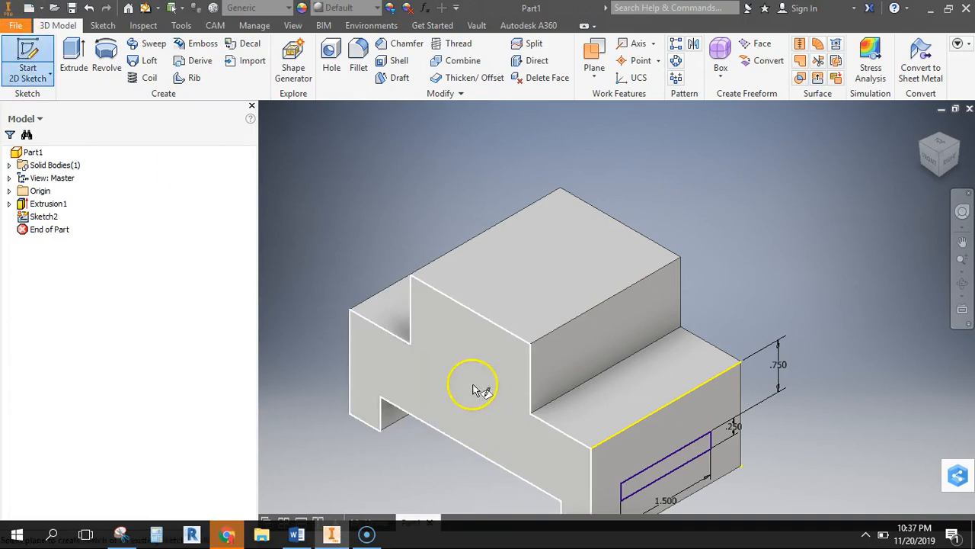
{"action": "left_click", "coordinate": [76, 50]}
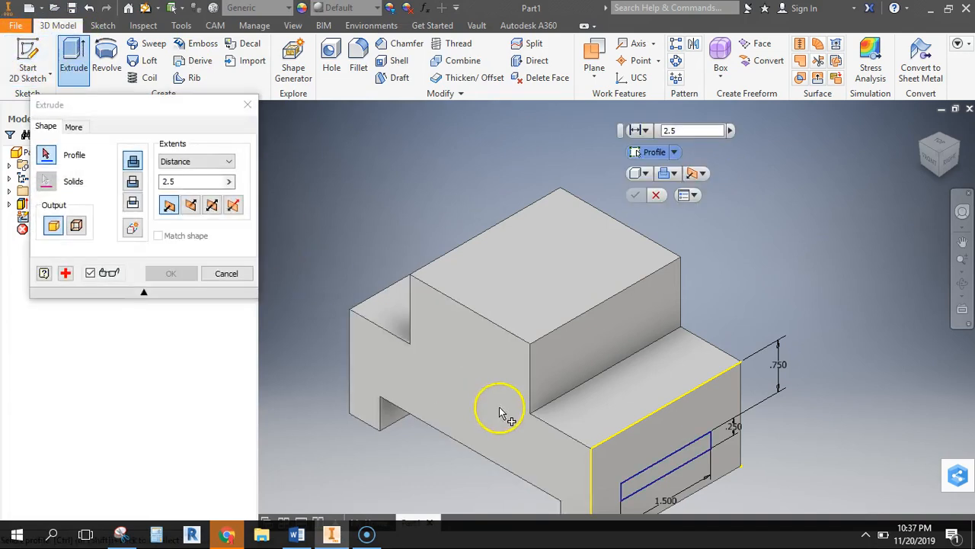
{"action": "left_click", "coordinate": [679, 468]}
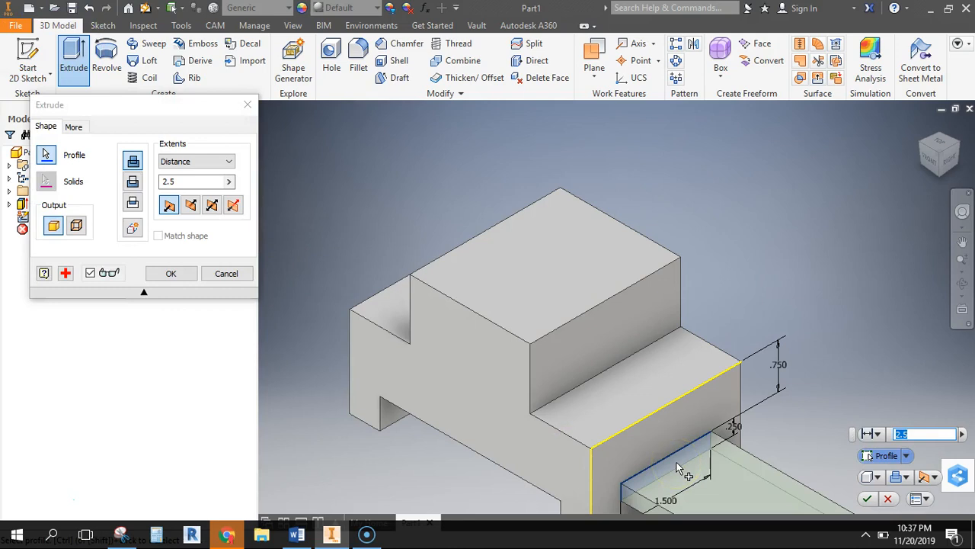
{"action": "type", "text": "."}
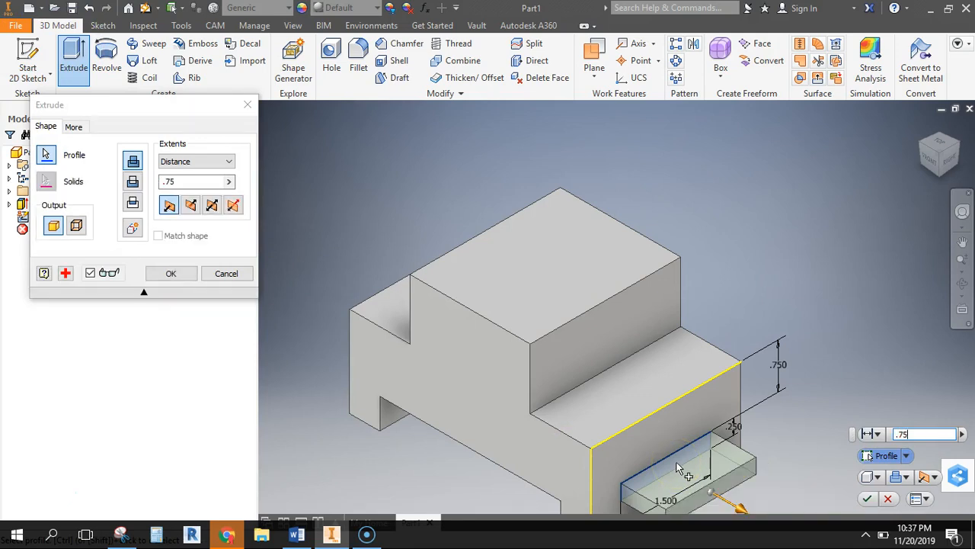
{"action": "key", "text": "Return"}
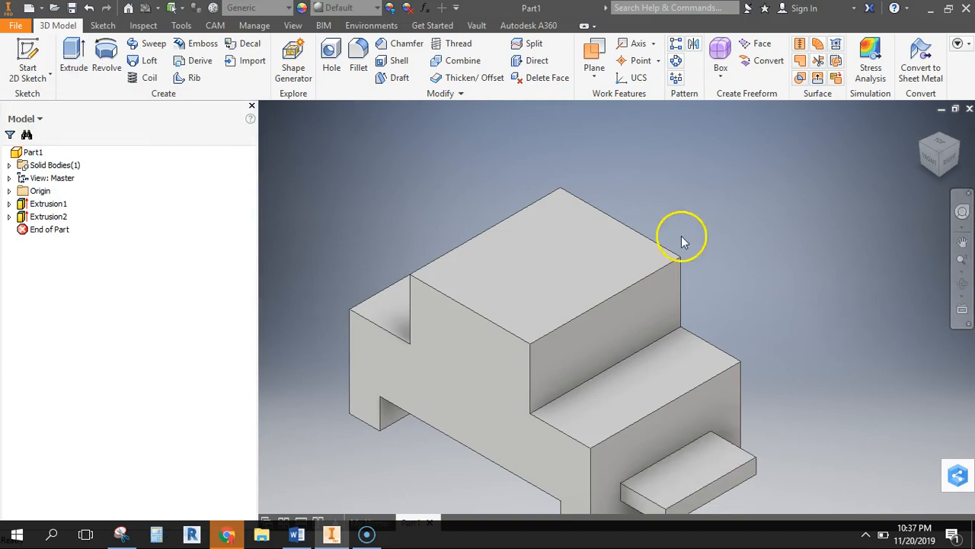
Capture the whole finished block as a new snip in the Snipping Tool and return to Inventor
{"action": "left_click", "coordinate": [924, 128]}
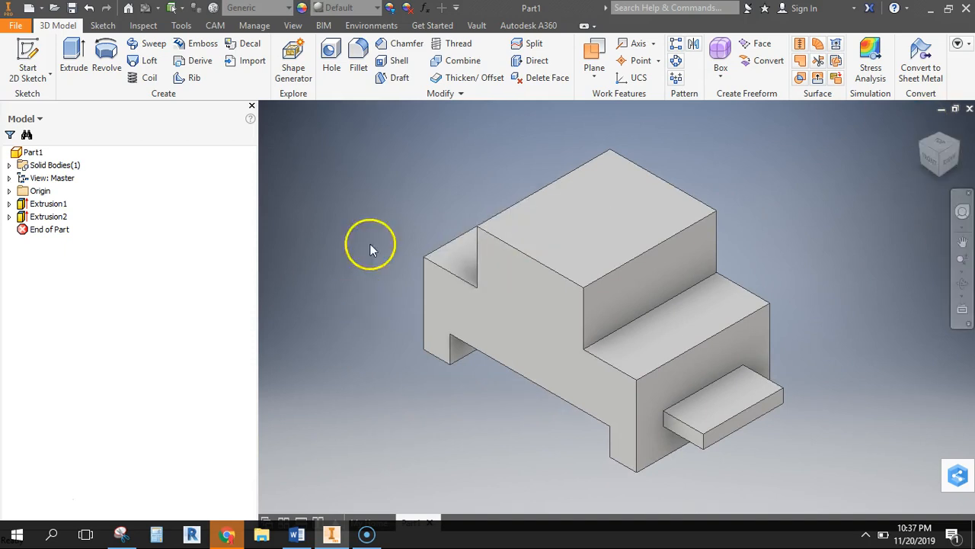
{"action": "mouse_move", "coordinate": [121, 533]}
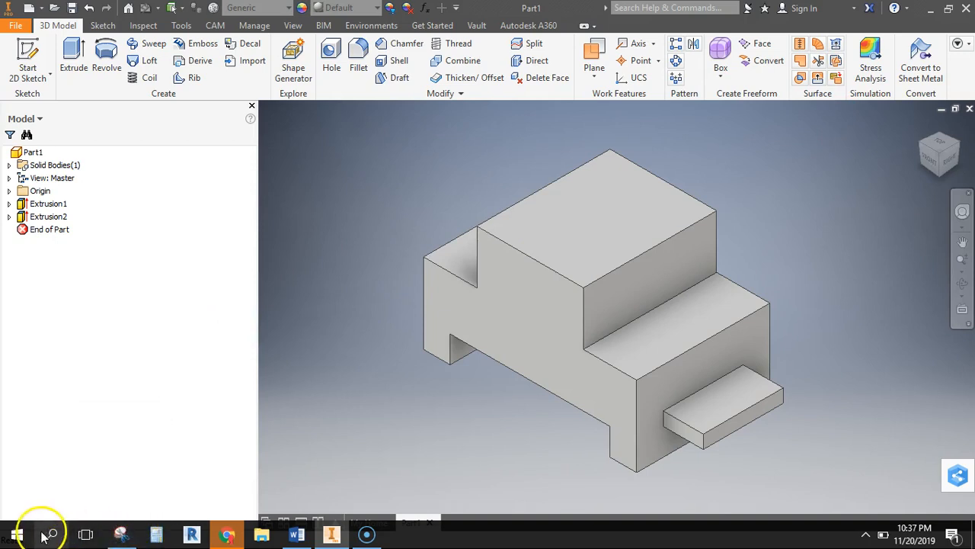
{"action": "left_click", "coordinate": [120, 535]}
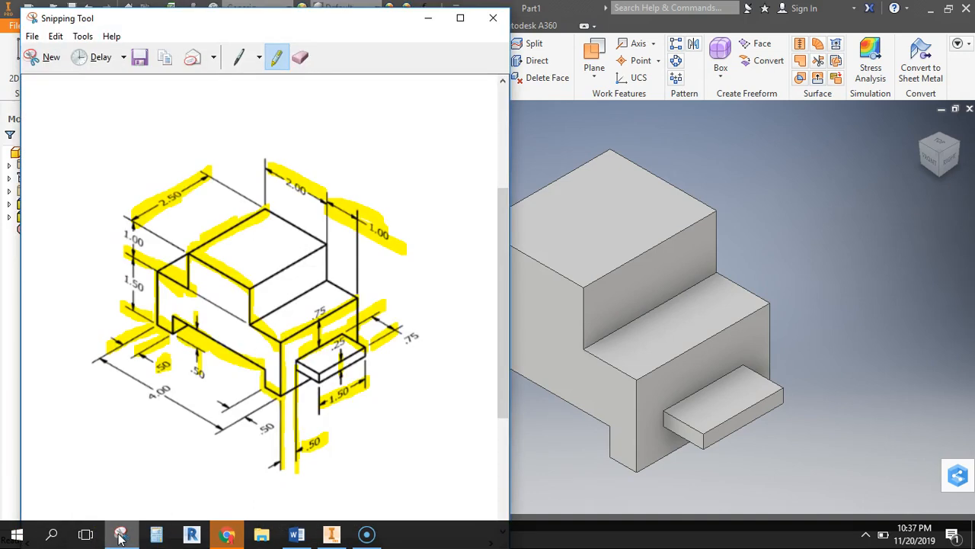
{"action": "left_click", "coordinate": [48, 58]}
{"action": "left_click_drag", "start_coordinate": [390, 108], "coordinate": [802, 484]}
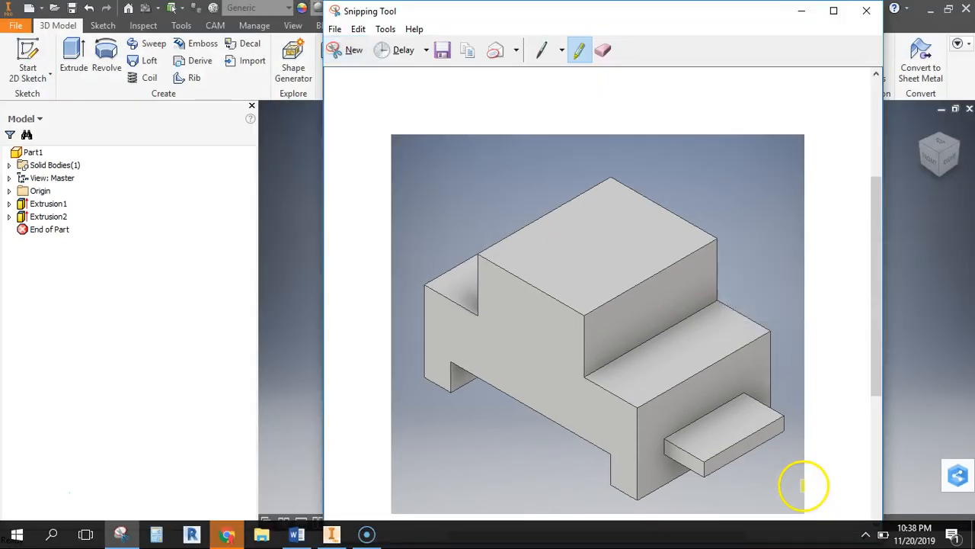
{"action": "left_click", "coordinate": [927, 335]}
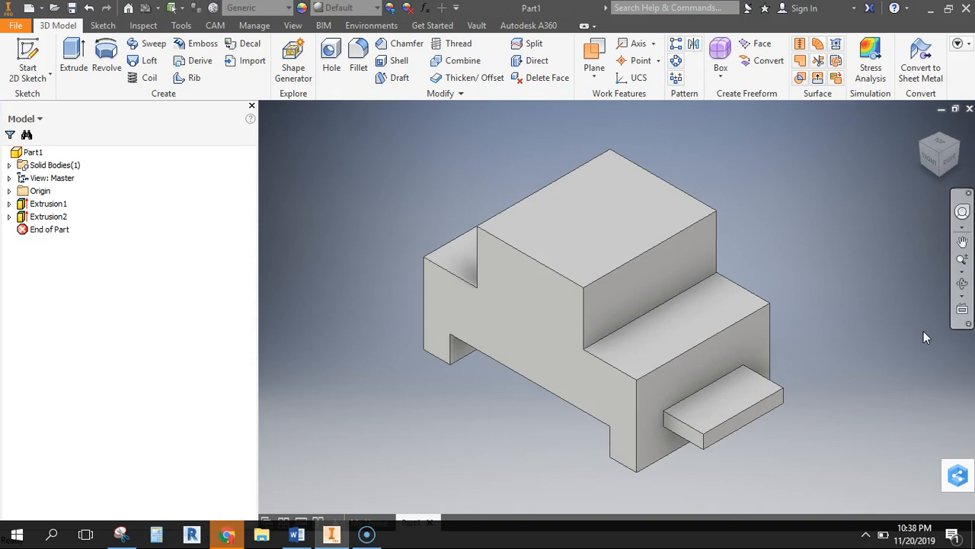
{"action": "left_click", "coordinate": [643, 279]}
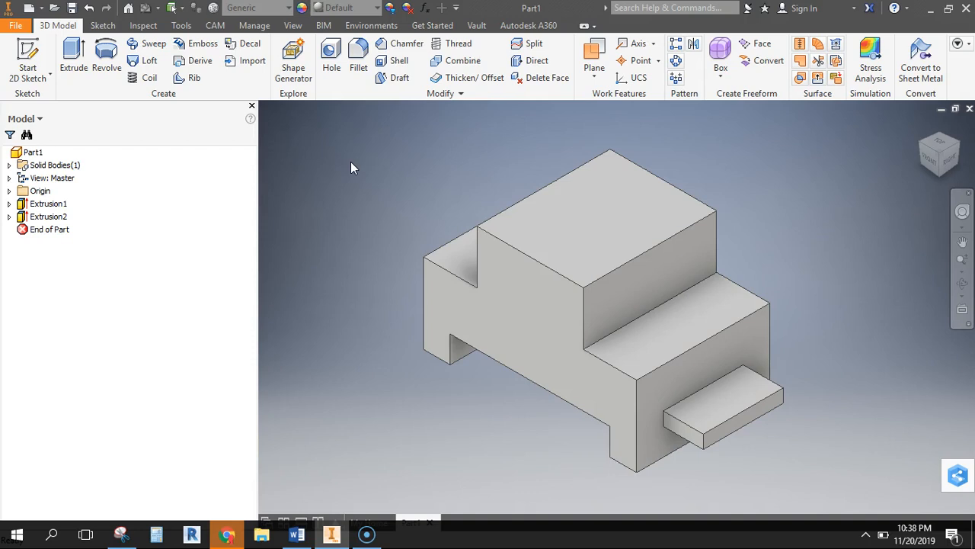
{"action": "left_click", "coordinate": [470, 147]}
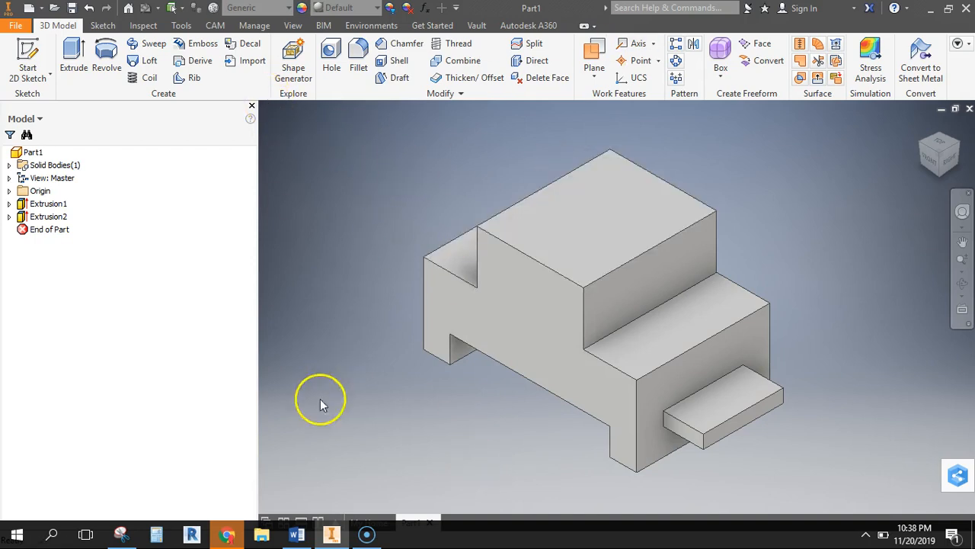
{"action": "left_click", "coordinate": [15, 27]}
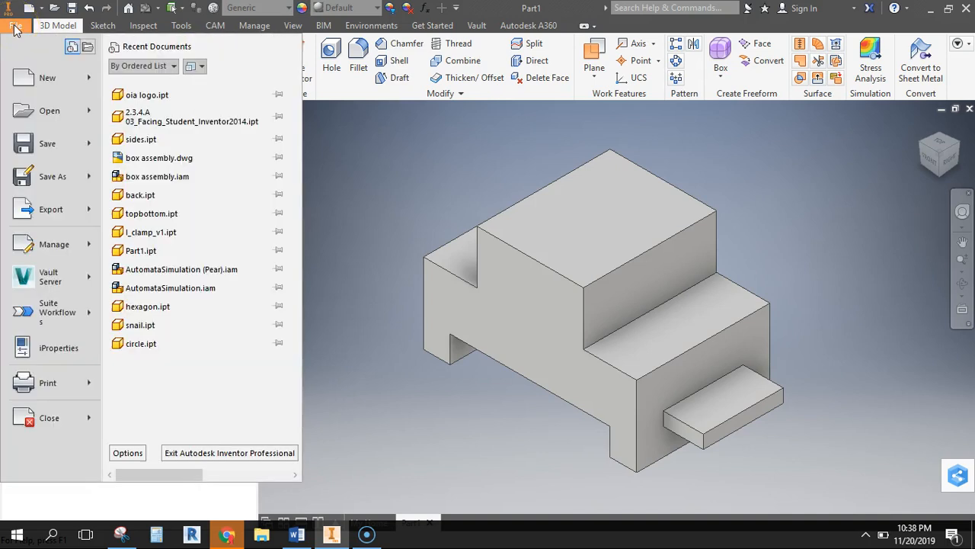
{"action": "left_click", "coordinate": [45, 177]}
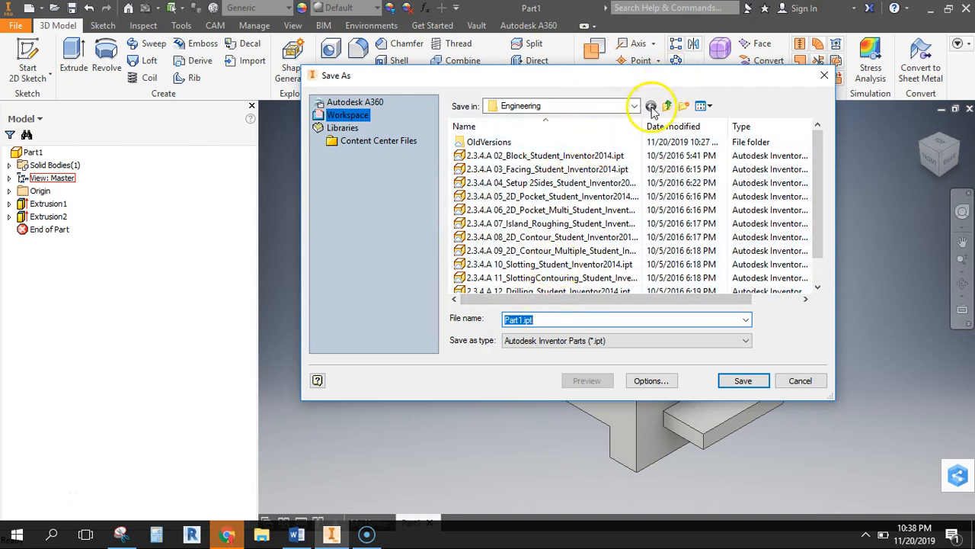
{"action": "left_click", "coordinate": [788, 387]}
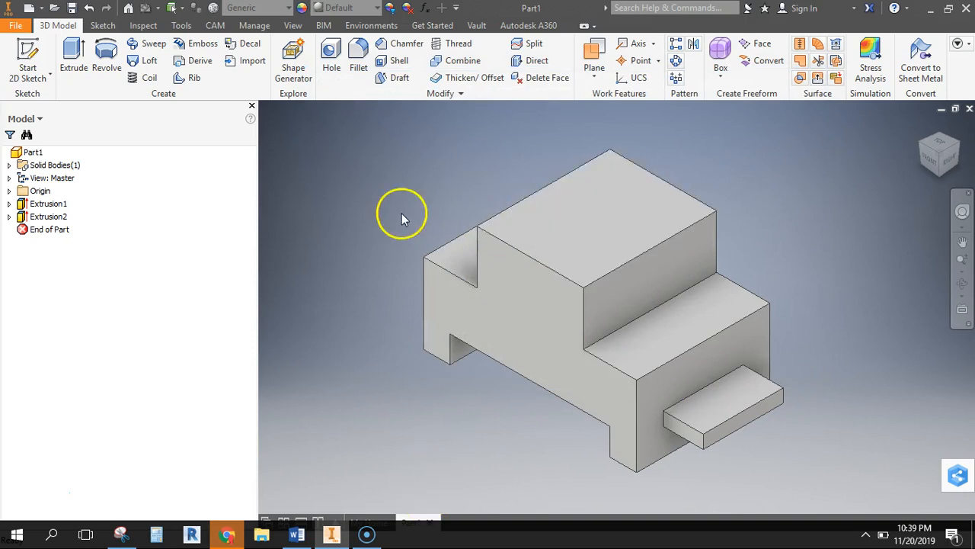
Delete both extrusions of the block together with their consumed sketches and features
{"action": "left_click", "coordinate": [38, 204]}
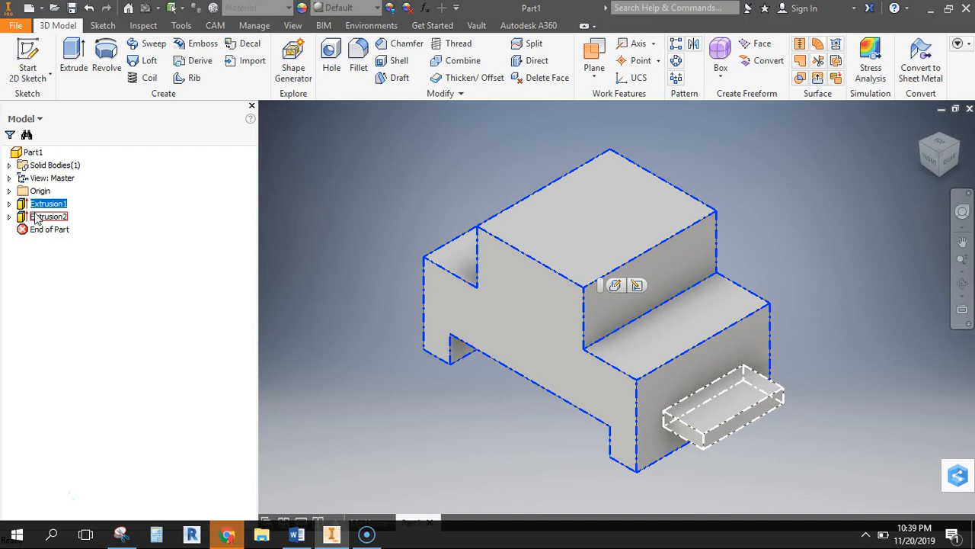
{"action": "left_click", "coordinate": [38, 217], "text": "ctrl"}
{"action": "right_click", "coordinate": [36, 219]}
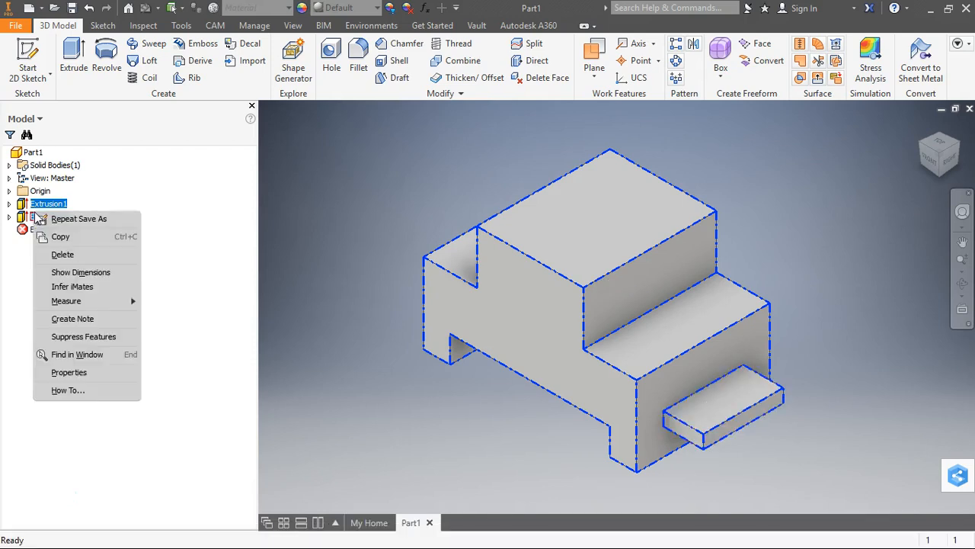
{"action": "left_click", "coordinate": [63, 255]}
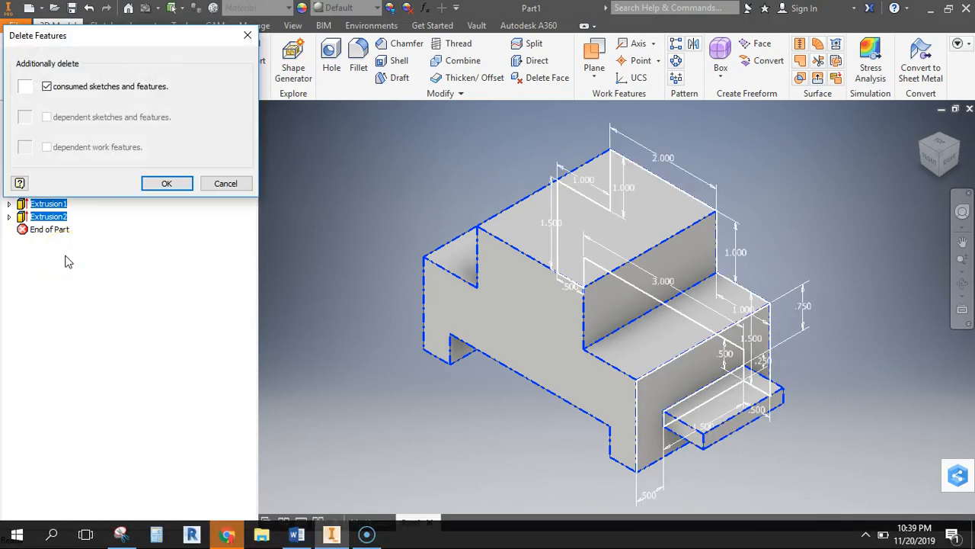
{"action": "left_click", "coordinate": [163, 184]}
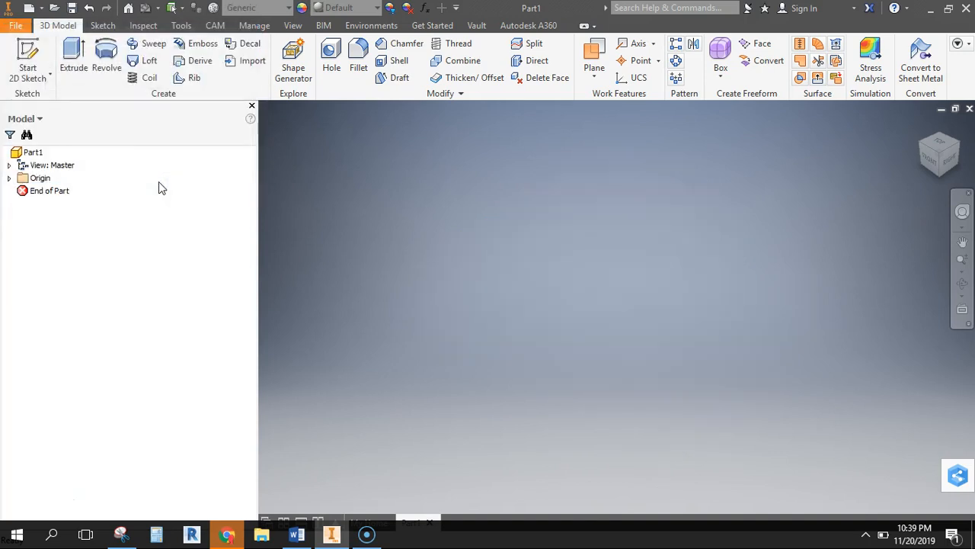
Start a sketch on the XY plane, check the Part 1 drawing in Chrome, and draw a 4 by 2.5 in rectangle from the origin in Inventor
{"action": "left_click", "coordinate": [27, 61]}
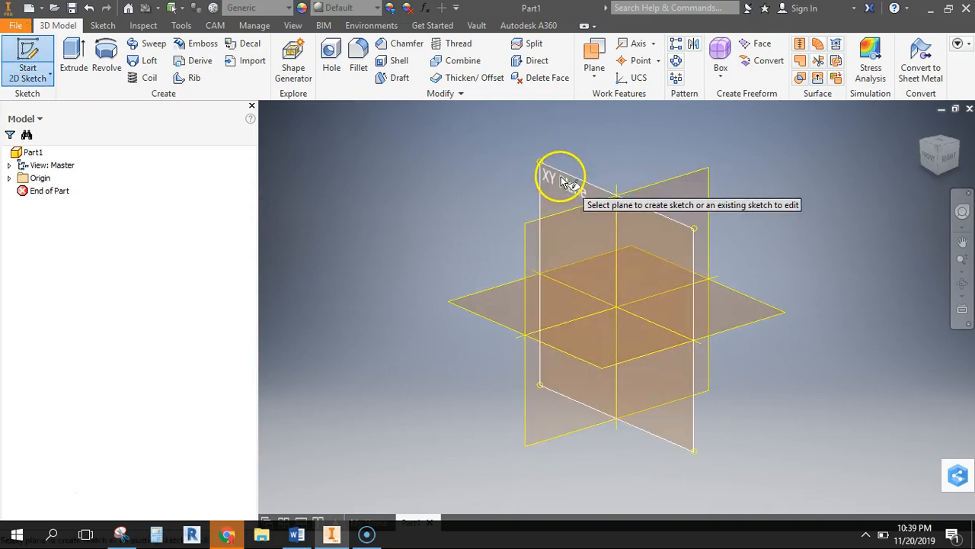
{"action": "left_click", "coordinate": [561, 180]}
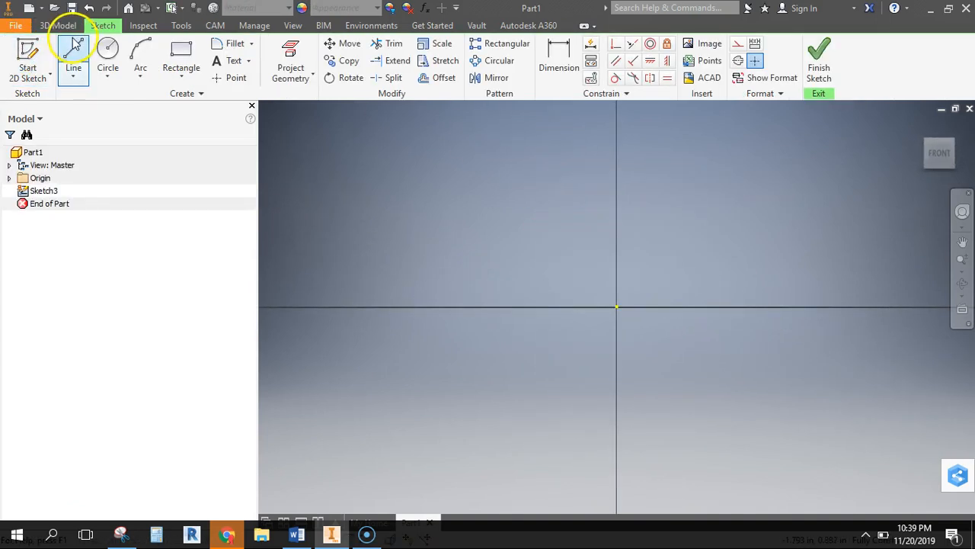
{"action": "left_click", "coordinate": [181, 63]}
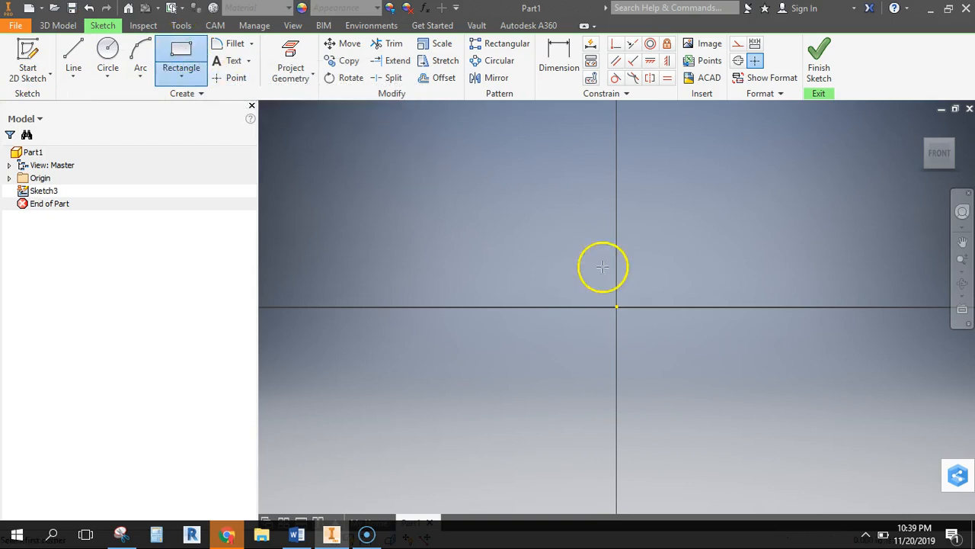
{"action": "left_click", "coordinate": [617, 307]}
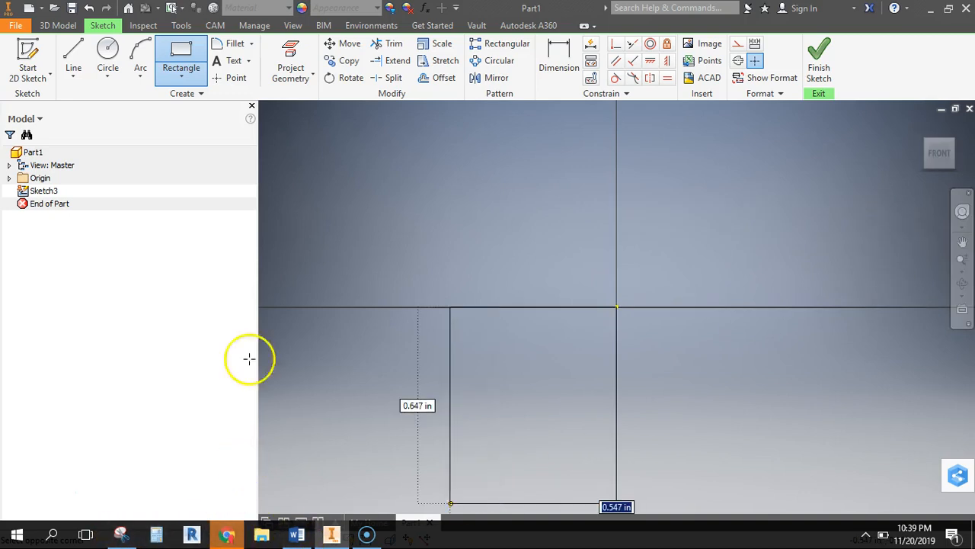
{"action": "left_click", "coordinate": [228, 537]}
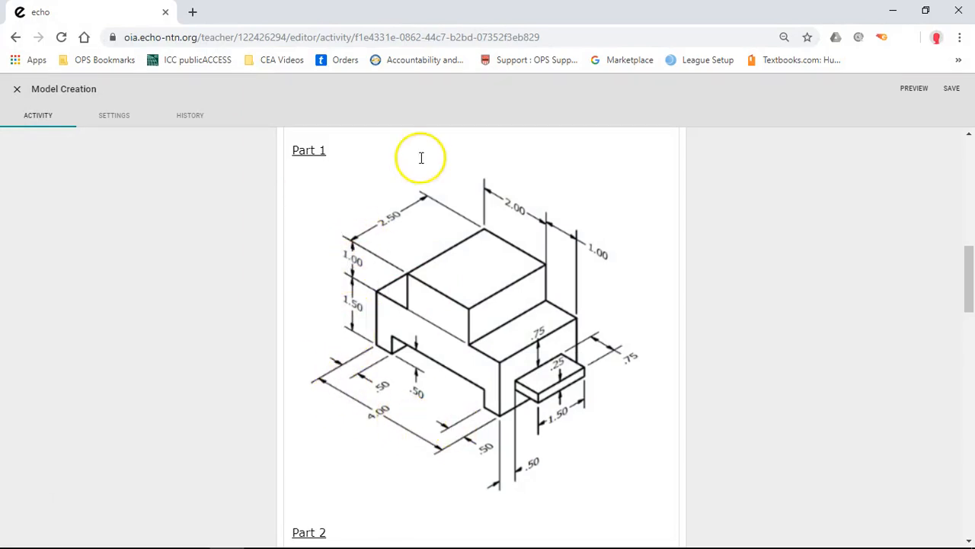
{"action": "mouse_move", "coordinate": [185, 533]}
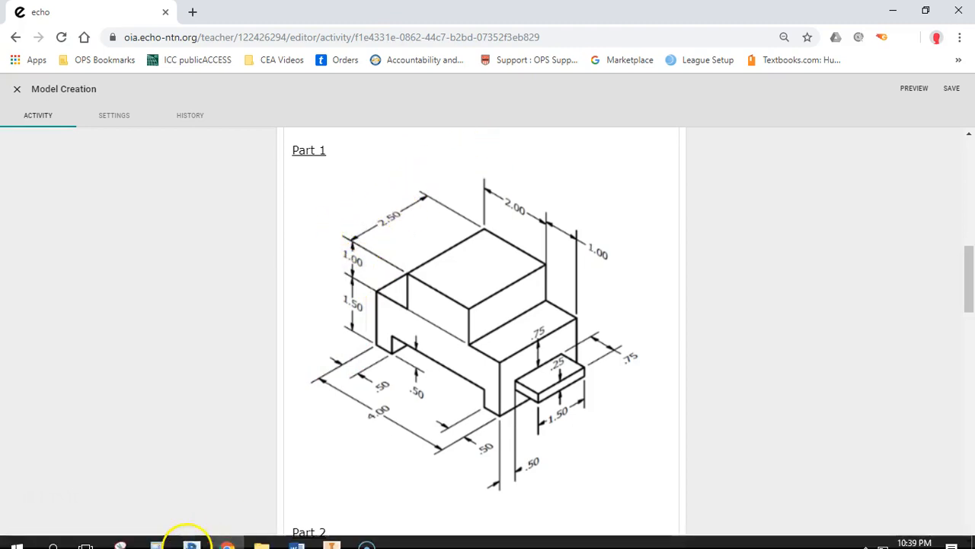
{"action": "left_click", "coordinate": [333, 534]}
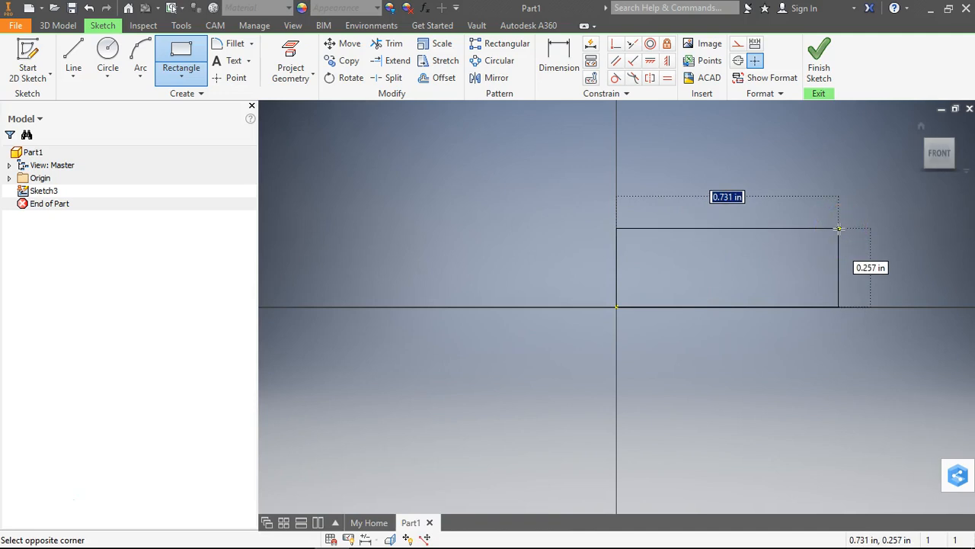
{"action": "key", "text": "Tab"}
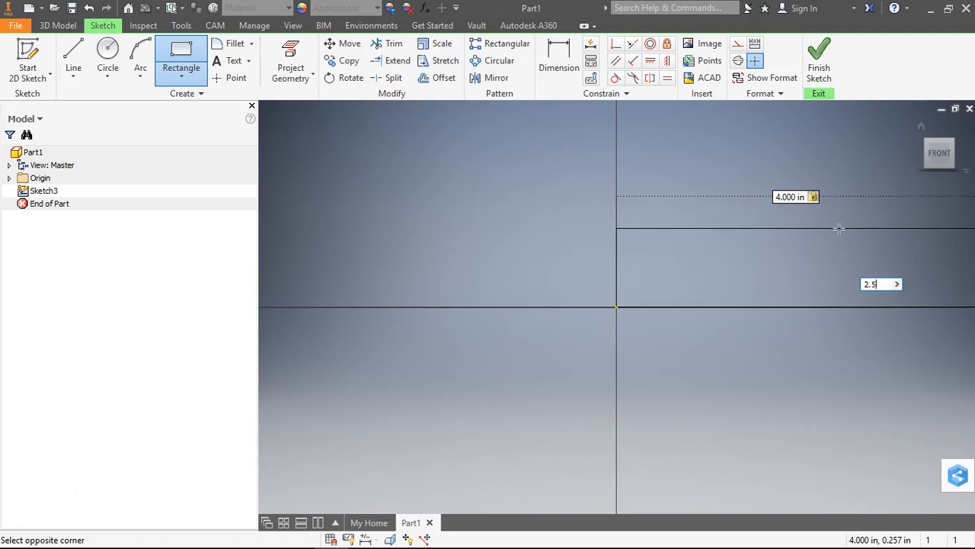
{"action": "type", "text": "2.5"}
{"action": "key", "text": "Return"}
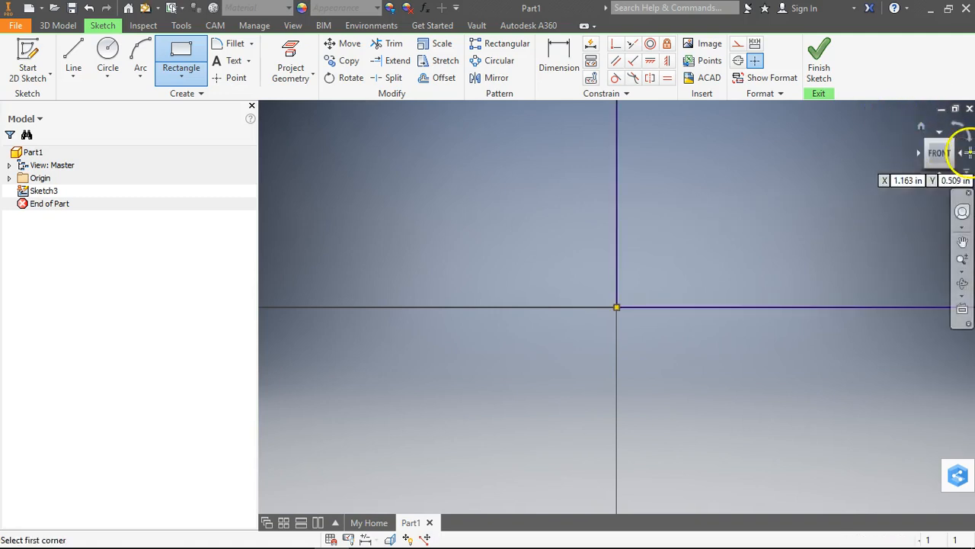
Finish the rectangle sketch and extrude it 2.5 in into a solid block
{"action": "left_click", "coordinate": [922, 126]}
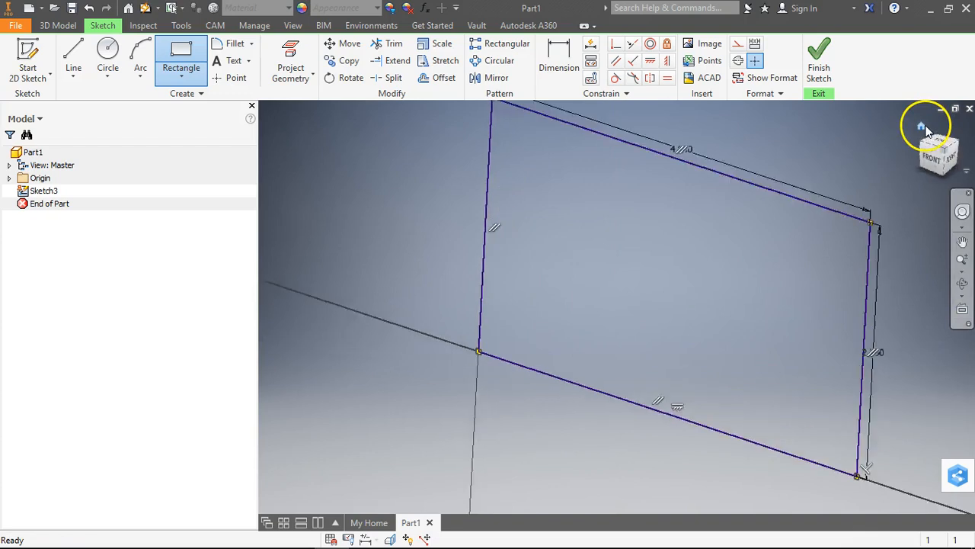
{"action": "left_click", "coordinate": [563, 314]}
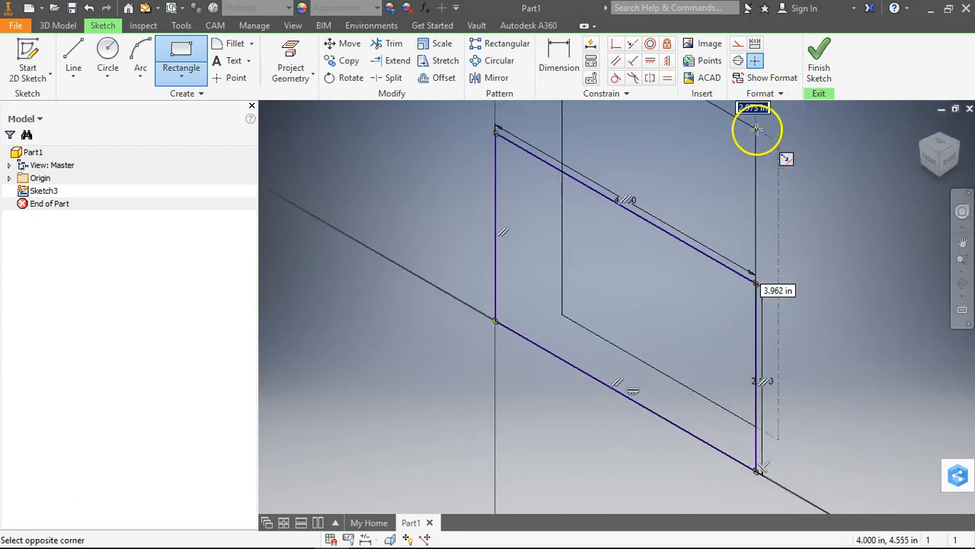
{"action": "key", "text": "Escape"}
{"action": "left_click", "coordinate": [818, 54]}
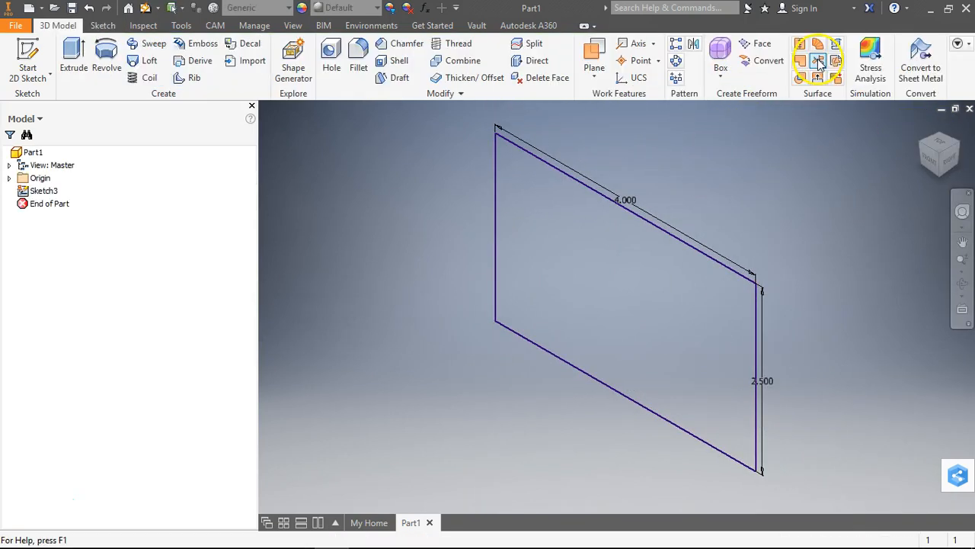
{"action": "left_click", "coordinate": [68, 61]}
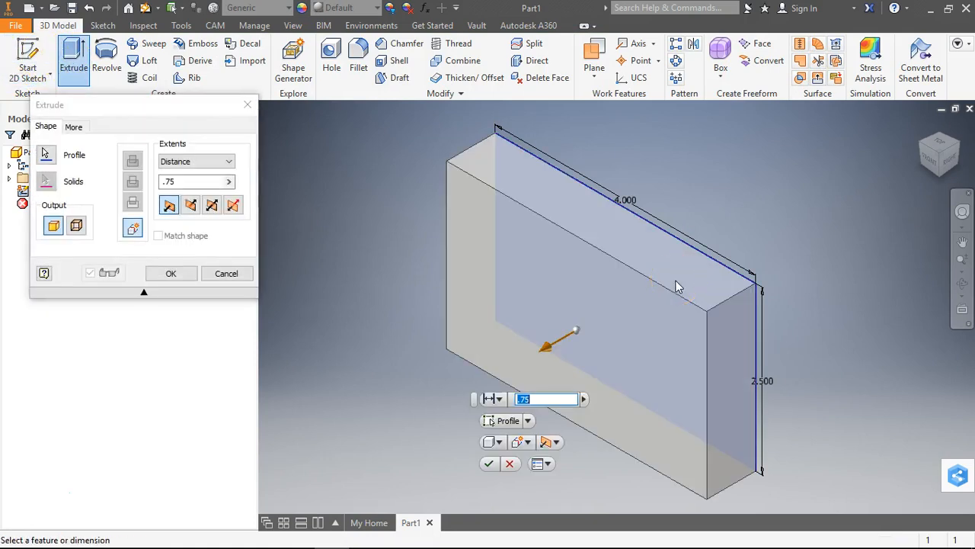
{"action": "type", "text": "2.5"}
{"action": "key", "text": "Return"}
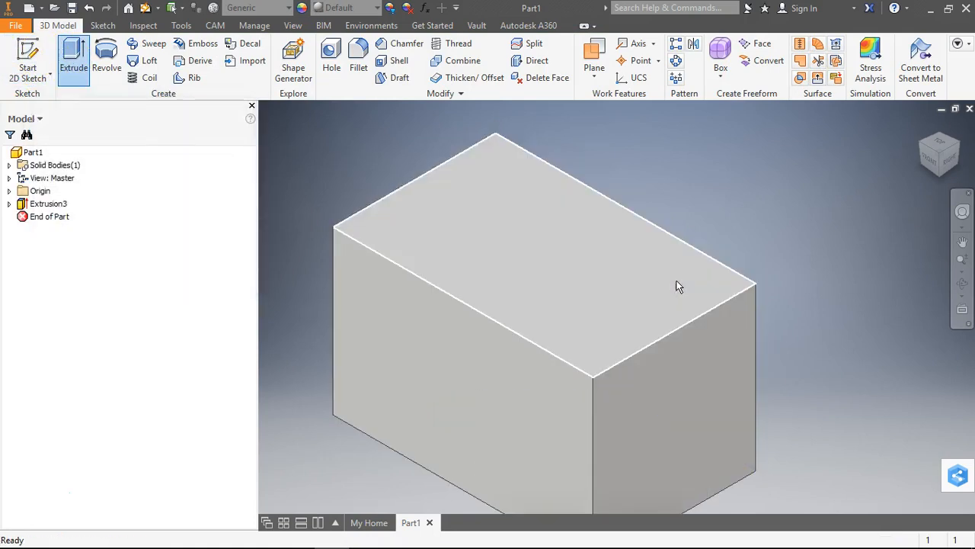
Switch to Chrome to examine the upper corner steps and bottom notch on the Part 1 drawing, and return to Inventor
{"action": "left_click", "coordinate": [505, 195]}
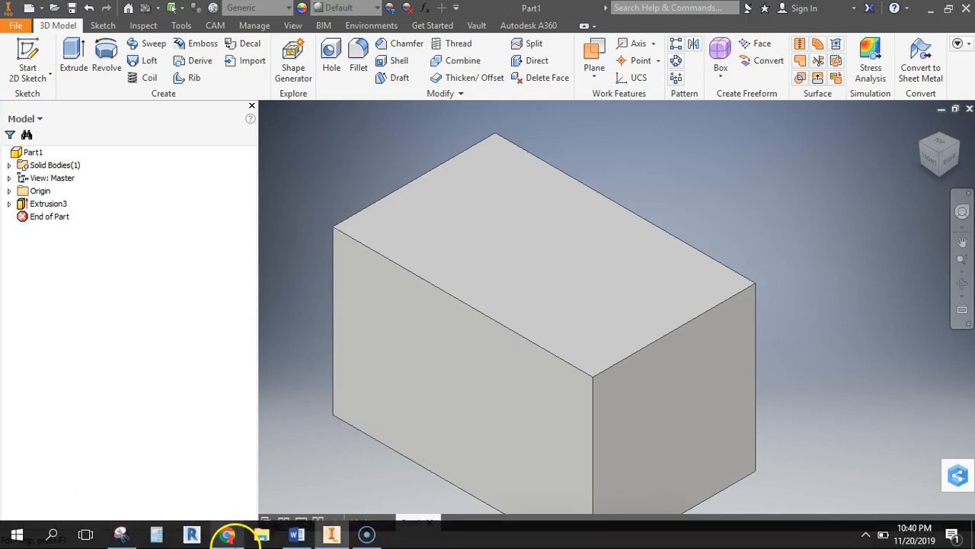
{"action": "mouse_move", "coordinate": [288, 547]}
{"action": "left_click", "coordinate": [127, 535]}
{"action": "left_click", "coordinate": [126, 535]}
{"action": "left_click", "coordinate": [227, 535]}
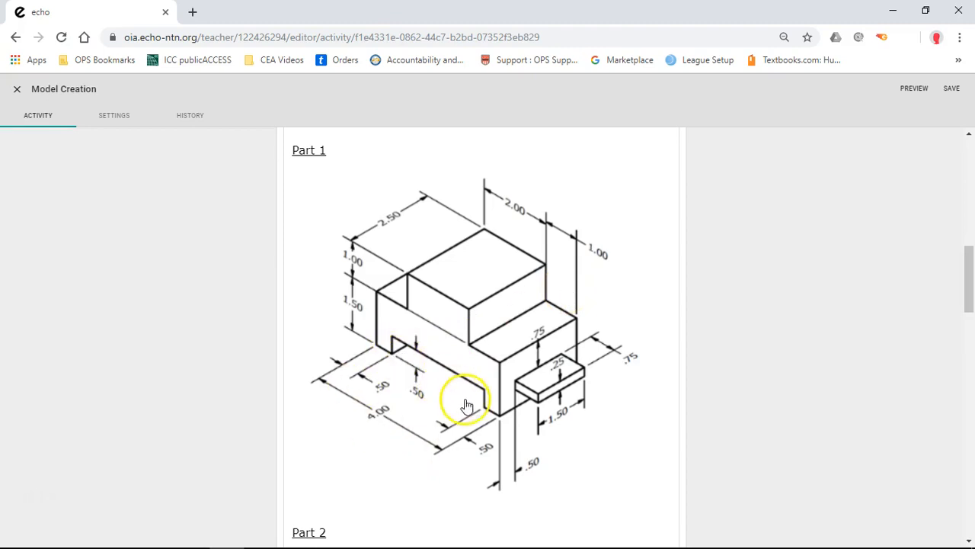
{"action": "left_click", "coordinate": [392, 348]}
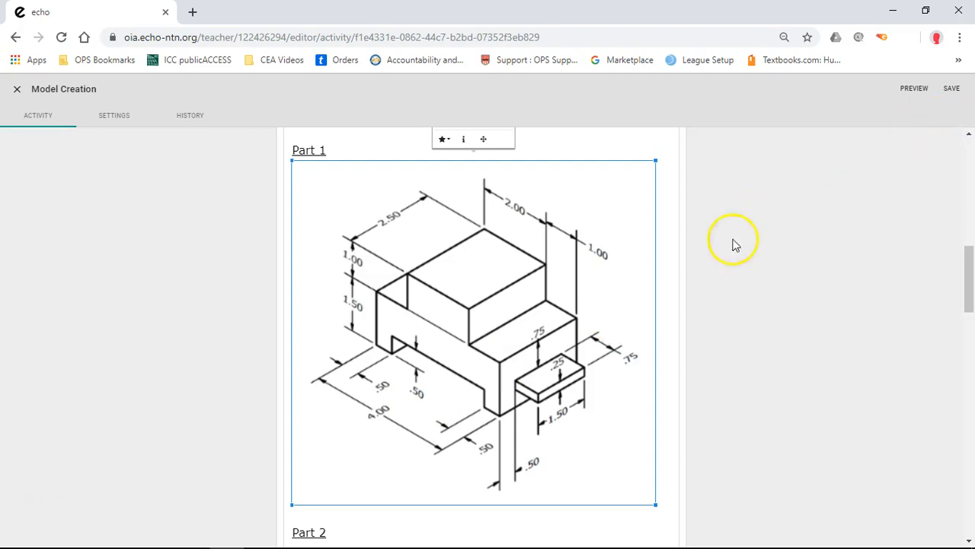
{"action": "mouse_move", "coordinate": [261, 531]}
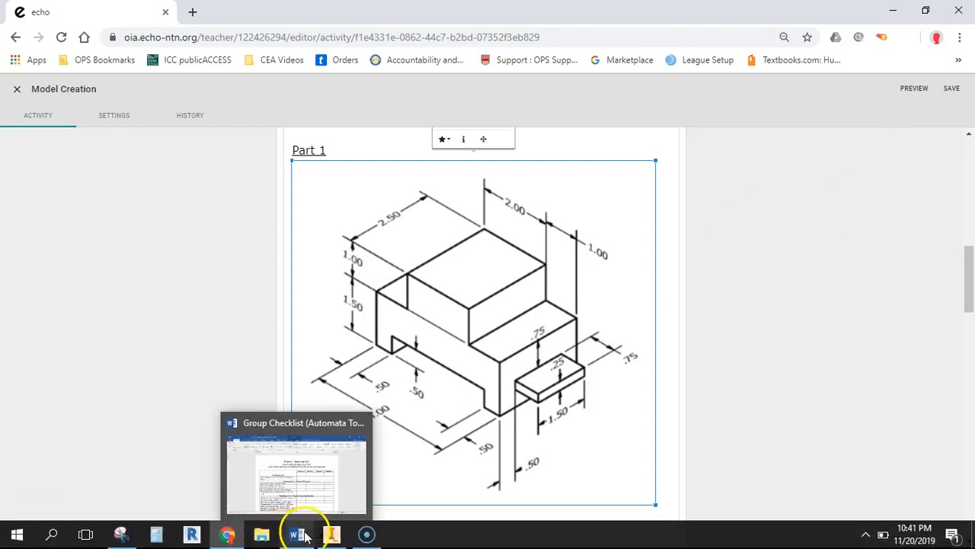
{"action": "left_click", "coordinate": [331, 533]}
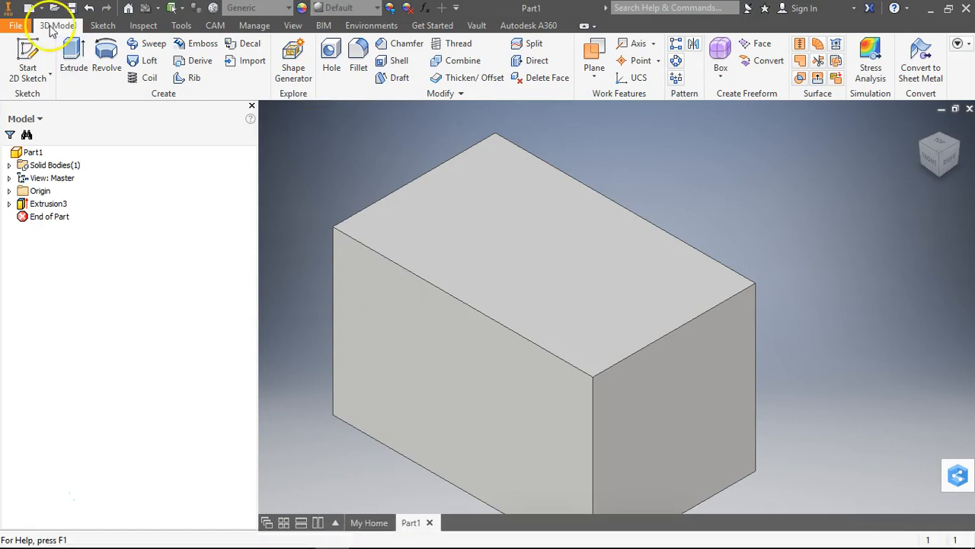
Start a sketch on the block's front face and draw a 1 by 1 in rectangle from a point on its left edge
{"action": "left_click", "coordinate": [28, 65]}
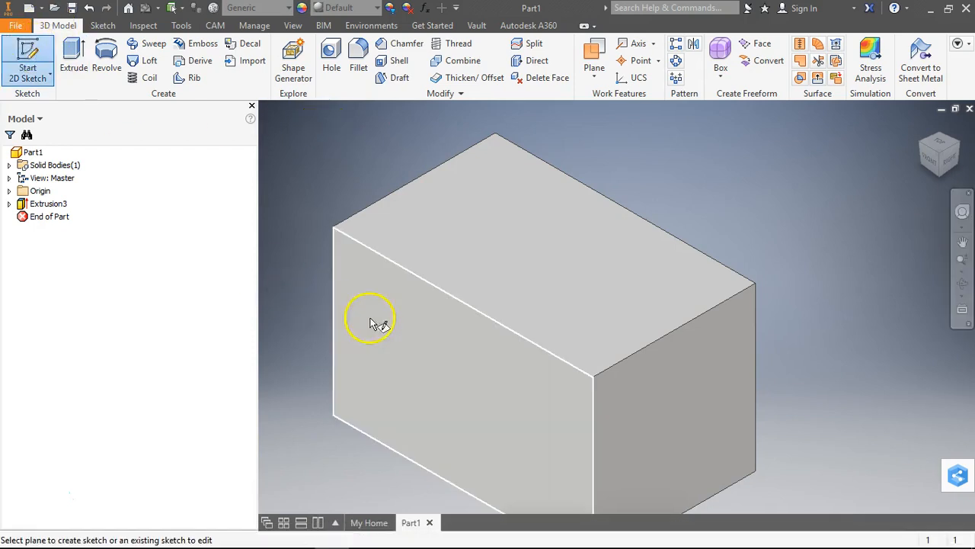
{"action": "left_click", "coordinate": [420, 333]}
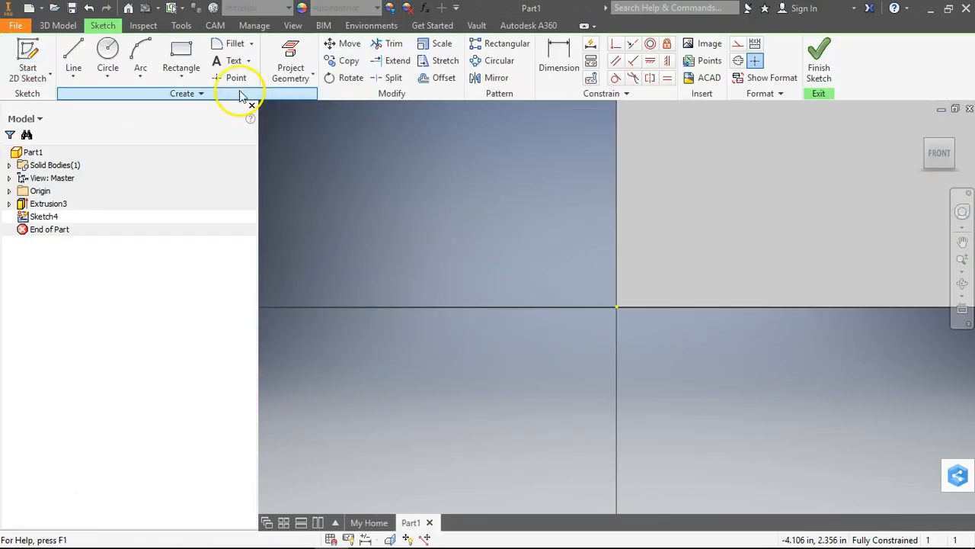
{"action": "left_click", "coordinate": [183, 53]}
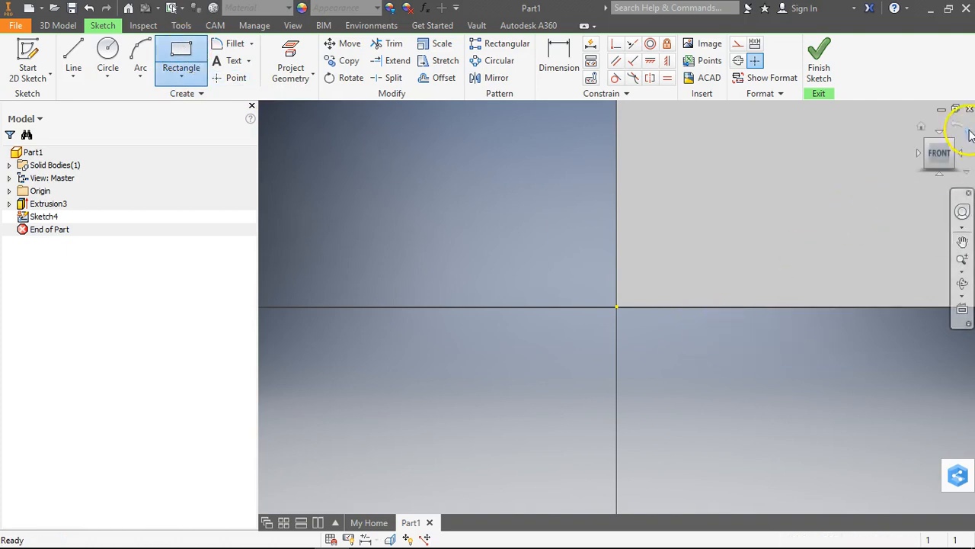
{"action": "left_click", "coordinate": [921, 128]}
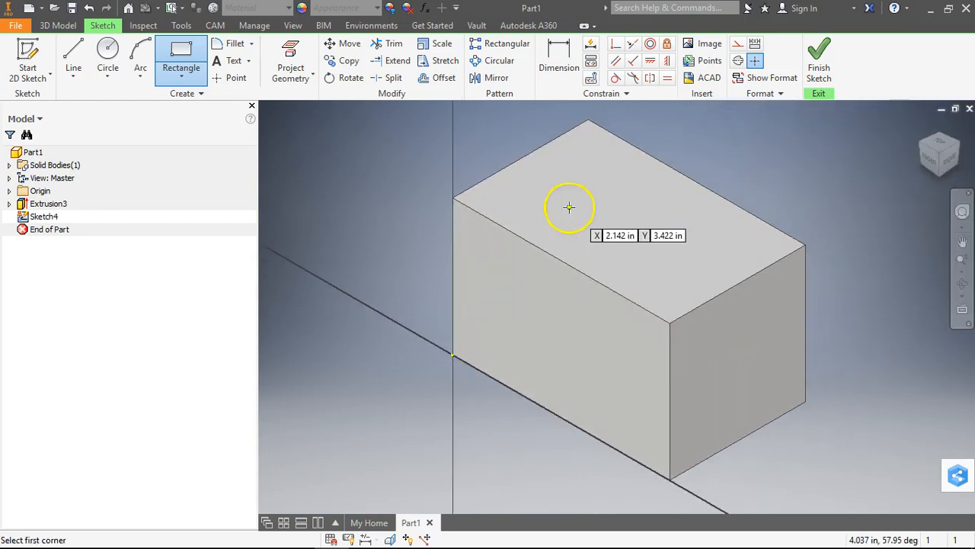
{"action": "left_click", "coordinate": [931, 154]}
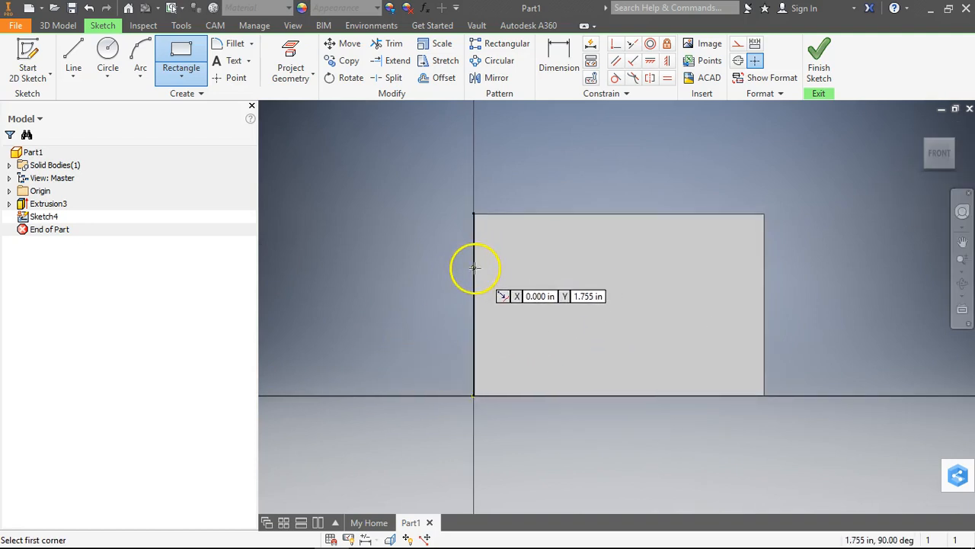
{"action": "left_click_drag", "start_coordinate": [475, 269], "coordinate": [549, 221]}
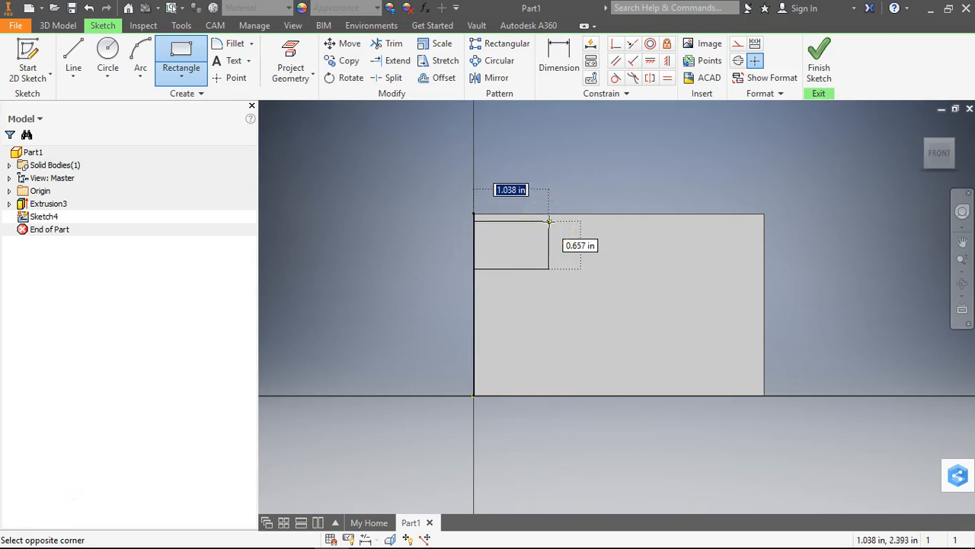
{"action": "key", "text": "Tab"}
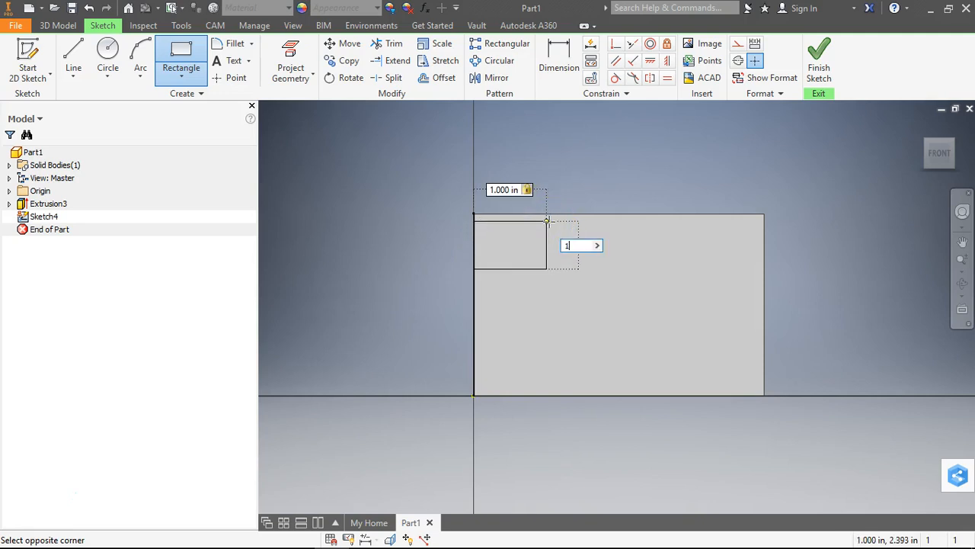
{"action": "key", "text": "Return"}
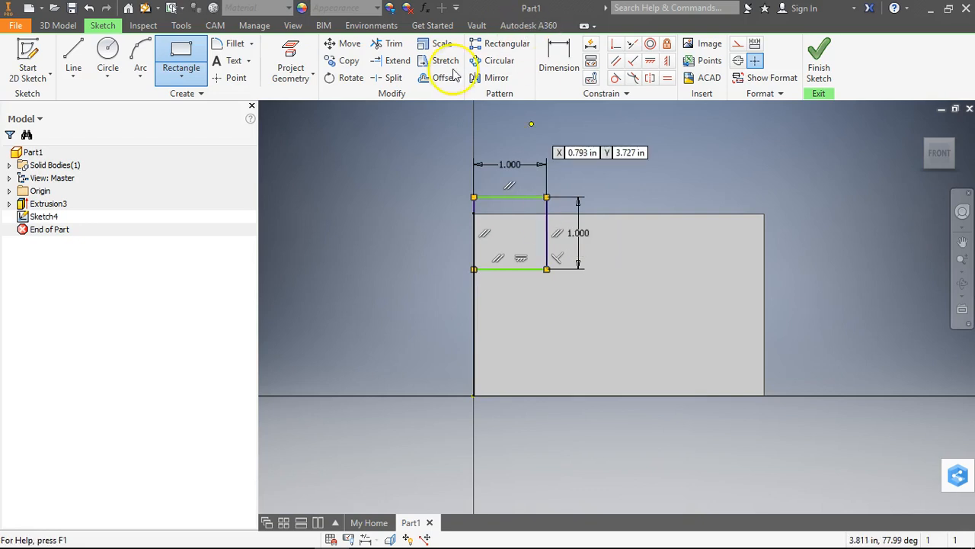
Apply a coincident constraint between the square's upper-left corner and the upper-left corner of the block's front face
{"action": "left_click", "coordinate": [619, 46]}
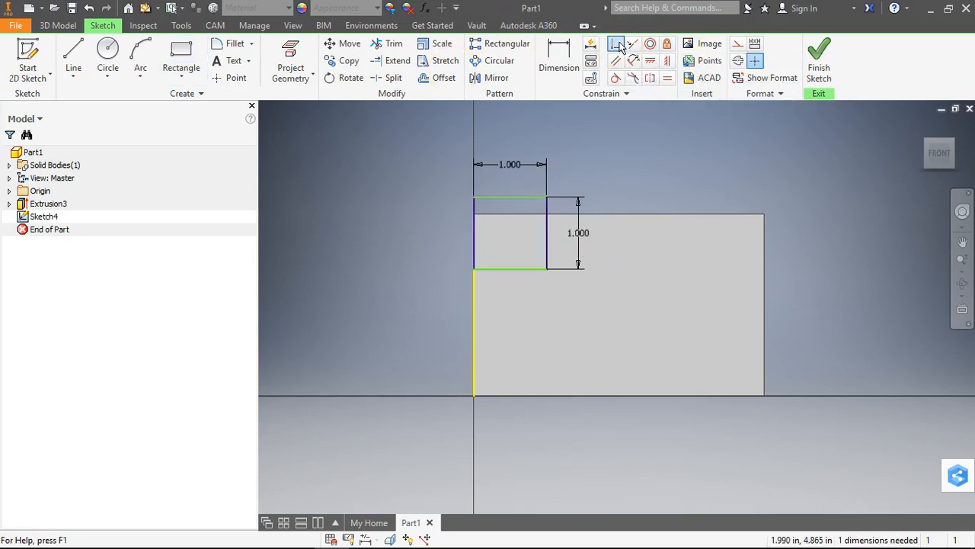
{"action": "left_click", "coordinate": [474, 197]}
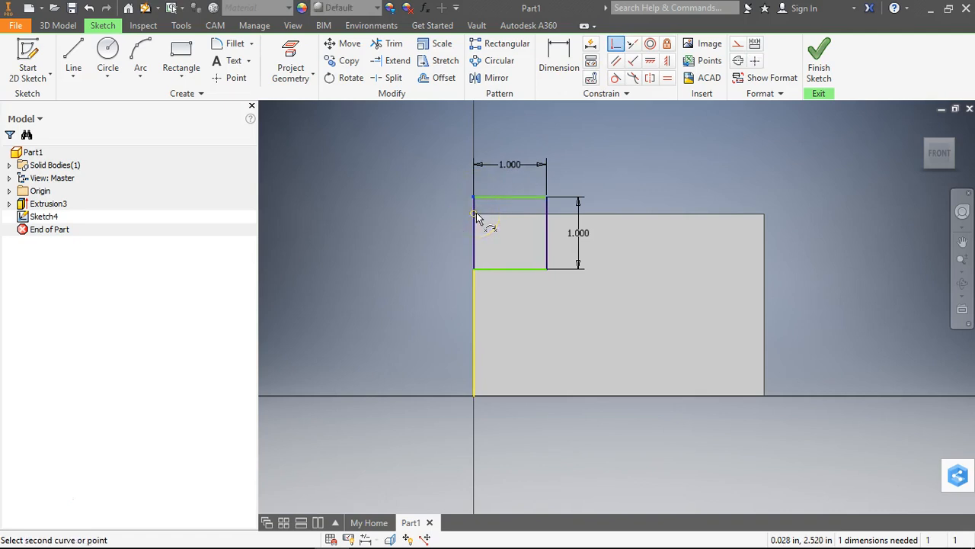
{"action": "left_click", "coordinate": [473, 215]}
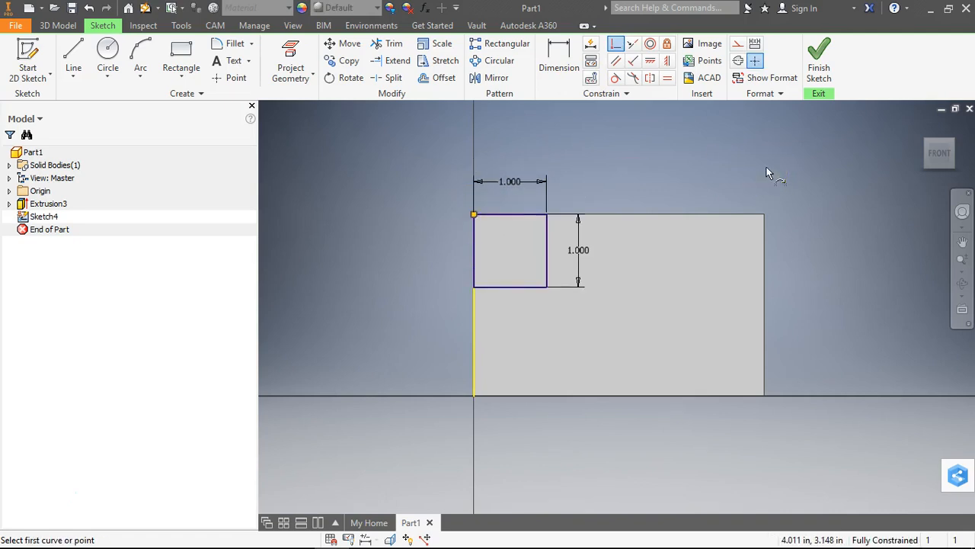
{"action": "key", "text": "Escape"}
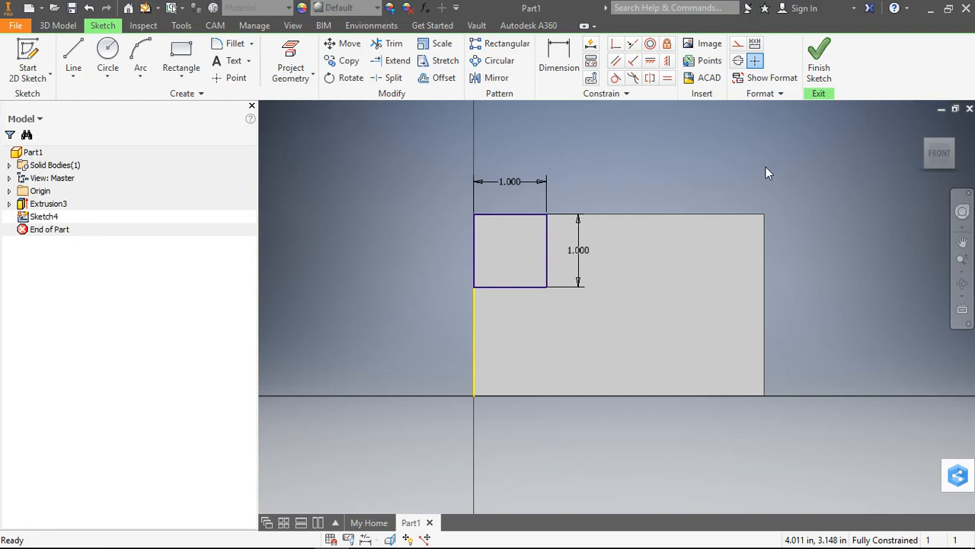
Draw a 1 by 1 in rectangle inward from the upper-right corner of the block's front face
{"action": "left_click", "coordinate": [180, 54]}
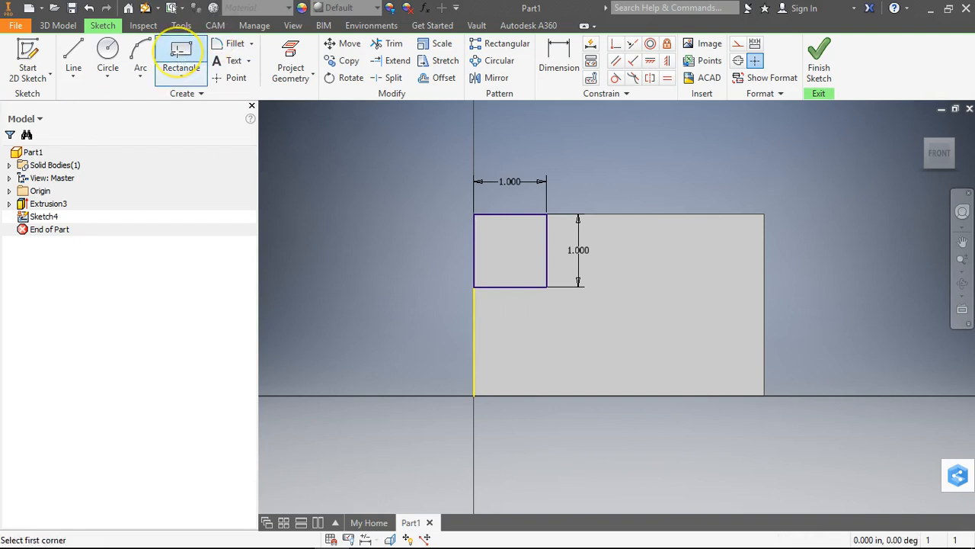
{"action": "left_click", "coordinate": [765, 213]}
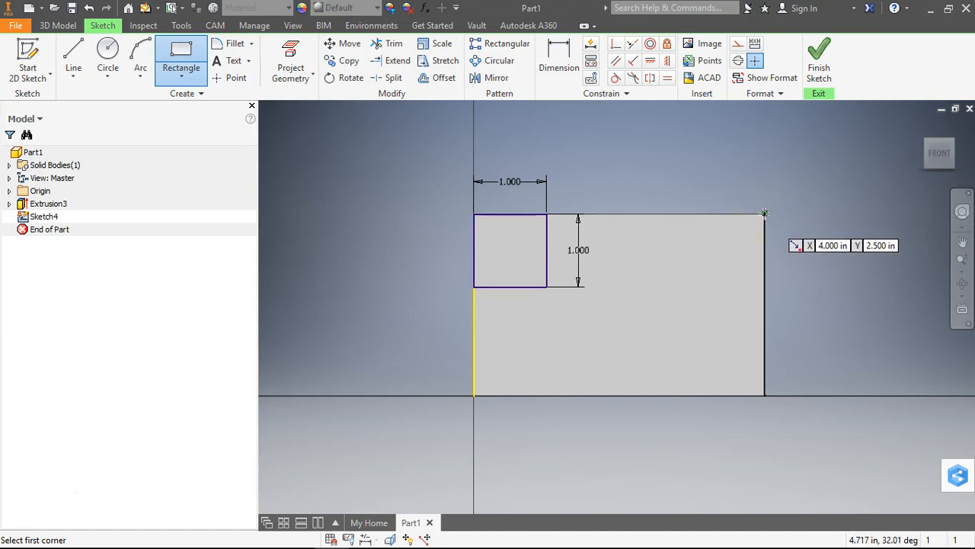
{"action": "left_click", "coordinate": [765, 213]}
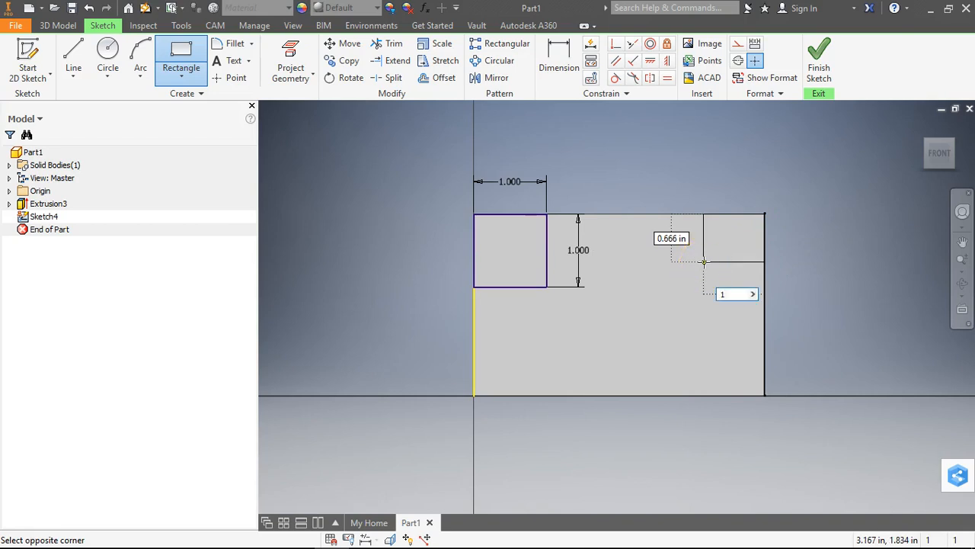
{"action": "key", "text": "Tab"}
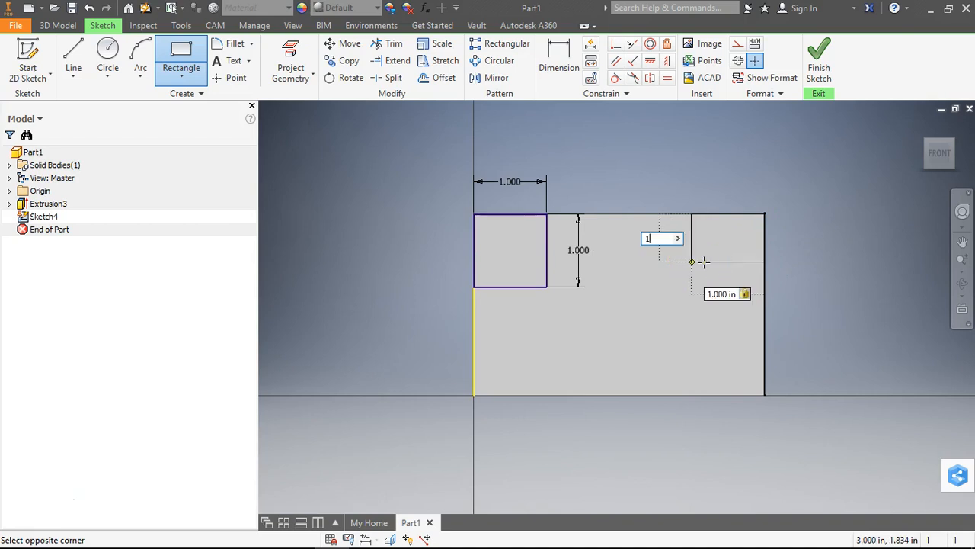
{"action": "type", "text": "1"}
{"action": "key", "text": "Return"}
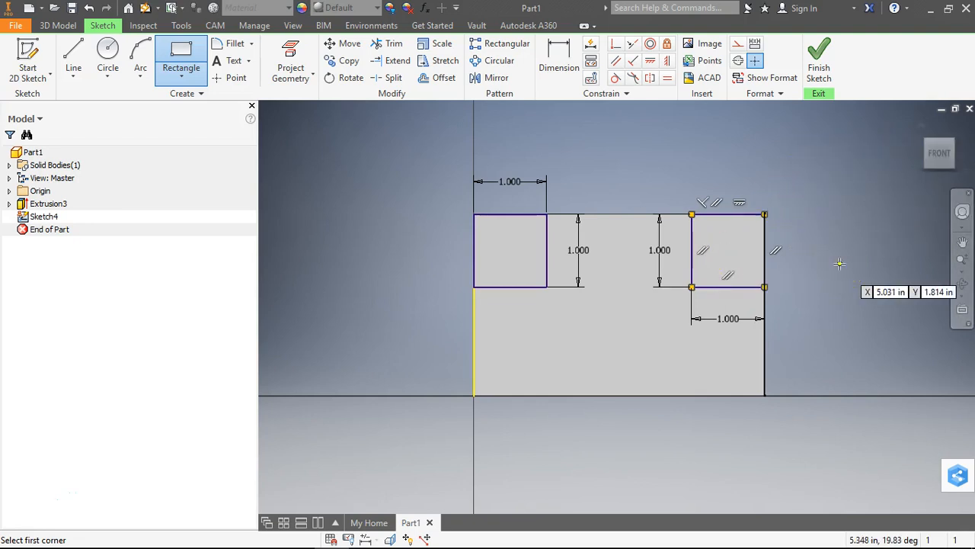
{"action": "key", "text": "Escape"}
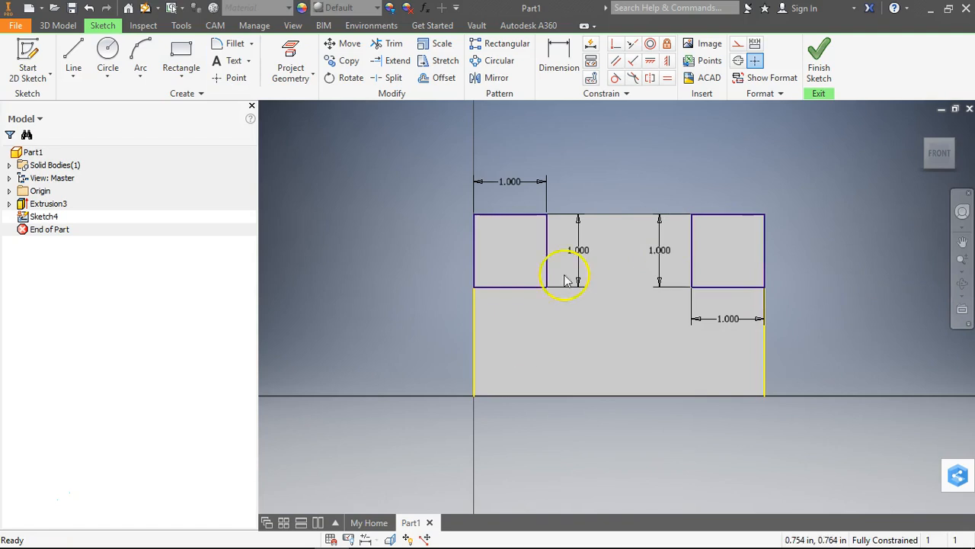
Draw a 3 by 0.5 in rectangle for the notch, starting on the front face's bottom edge near its left end
{"action": "left_click", "coordinate": [183, 50]}
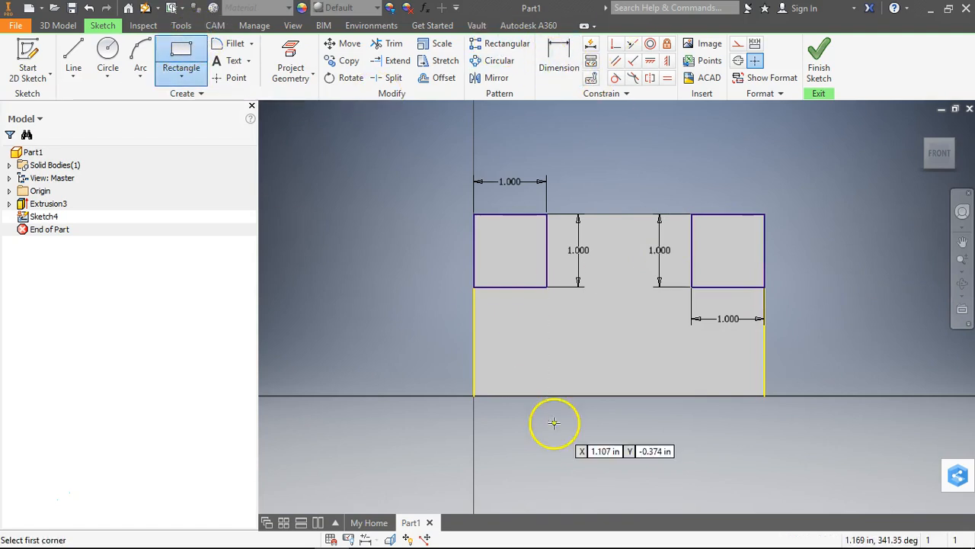
{"action": "left_click", "coordinate": [515, 394]}
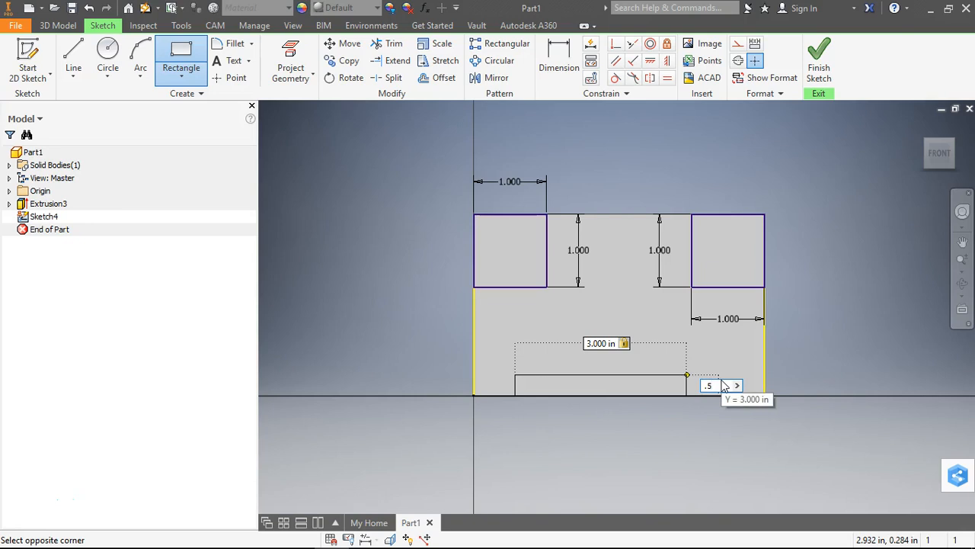
{"action": "key", "text": "Return"}
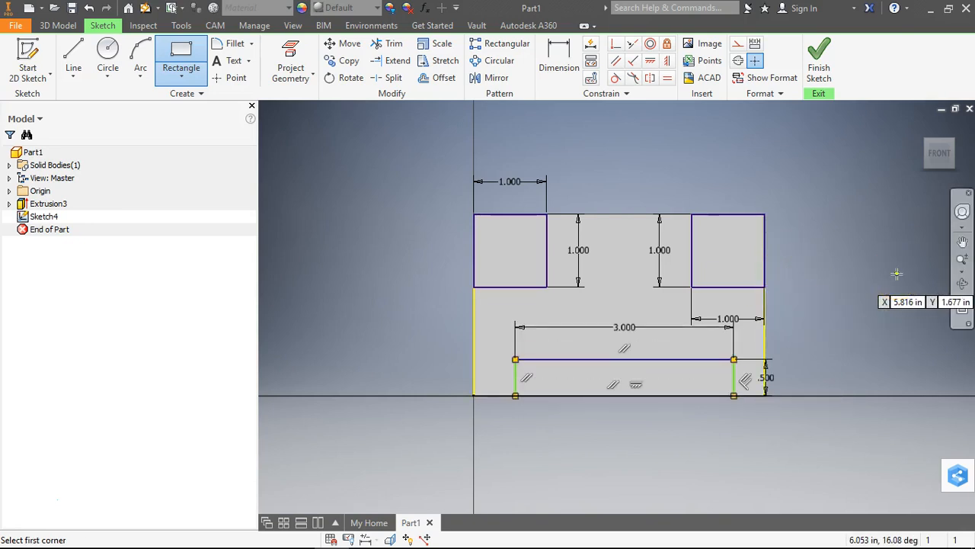
{"action": "key", "text": "Escape"}
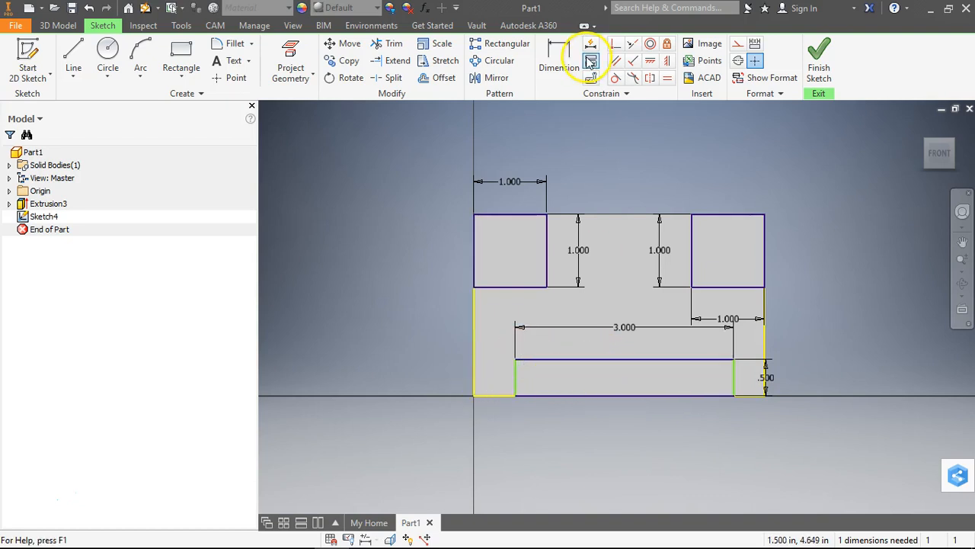
Dimension the notch rectangle's right side 0.5 in from the block's right edge
{"action": "left_click", "coordinate": [562, 61]}
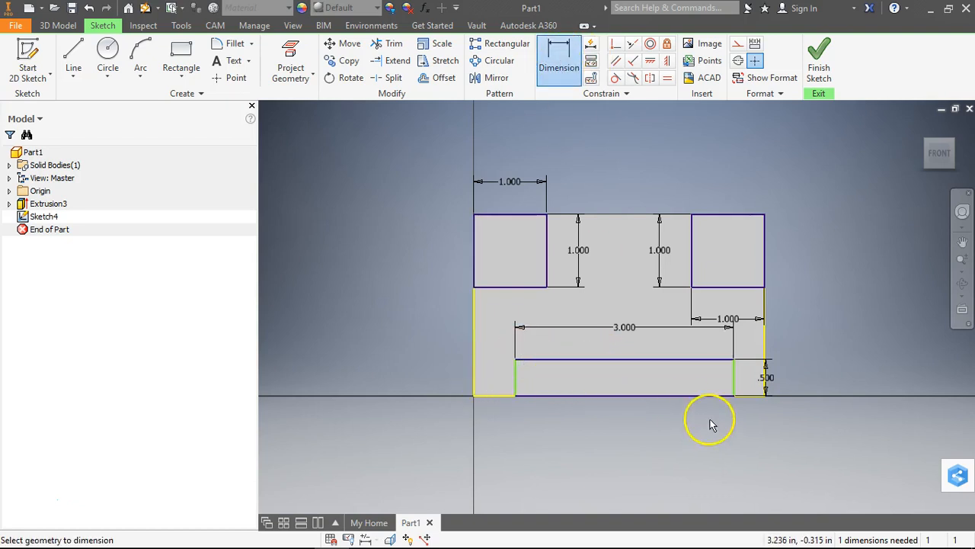
{"action": "left_click", "coordinate": [731, 381]}
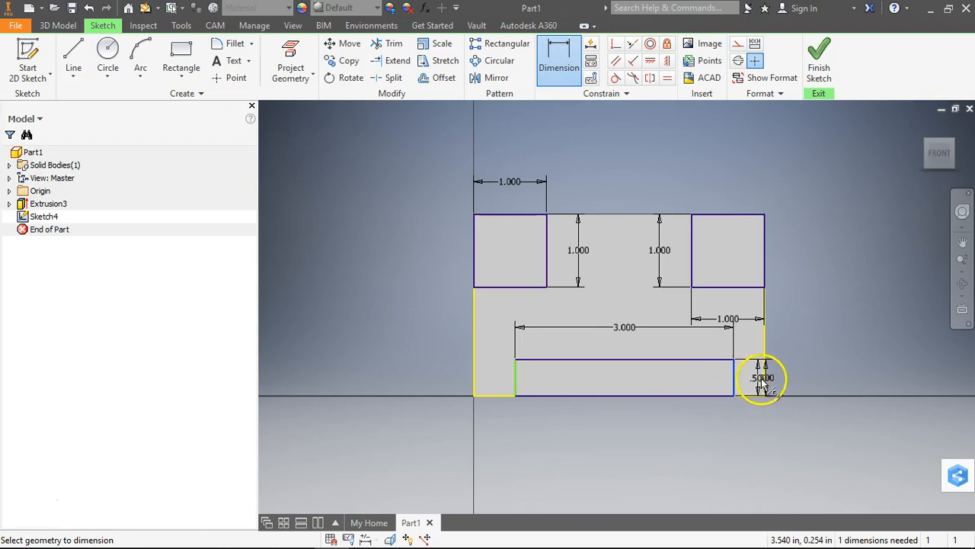
{"action": "left_click", "coordinate": [766, 379]}
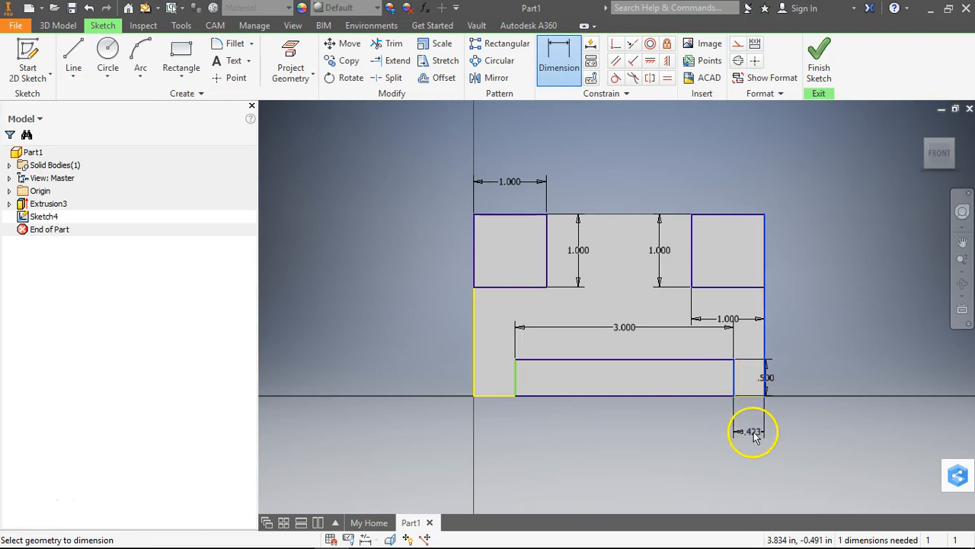
{"action": "left_click", "coordinate": [756, 431]}
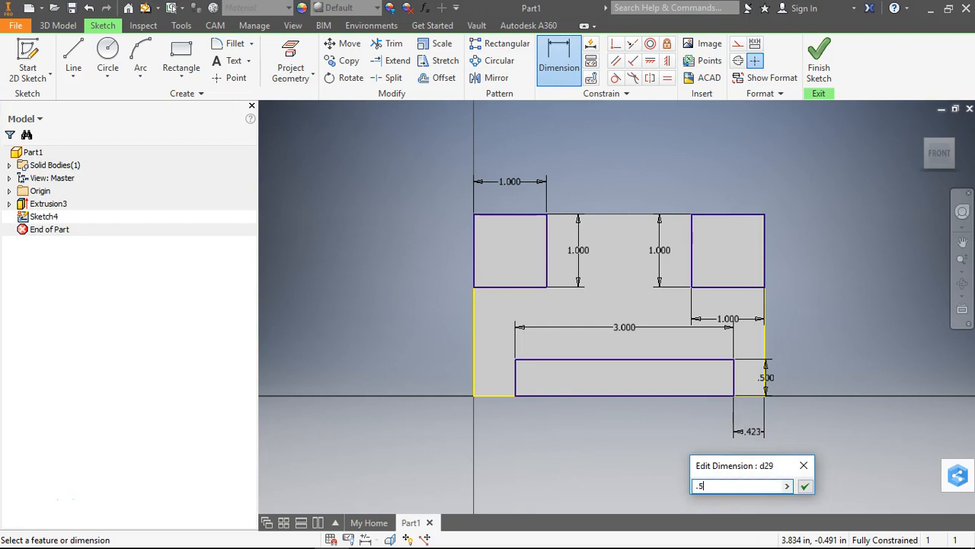
{"action": "key", "text": "Return"}
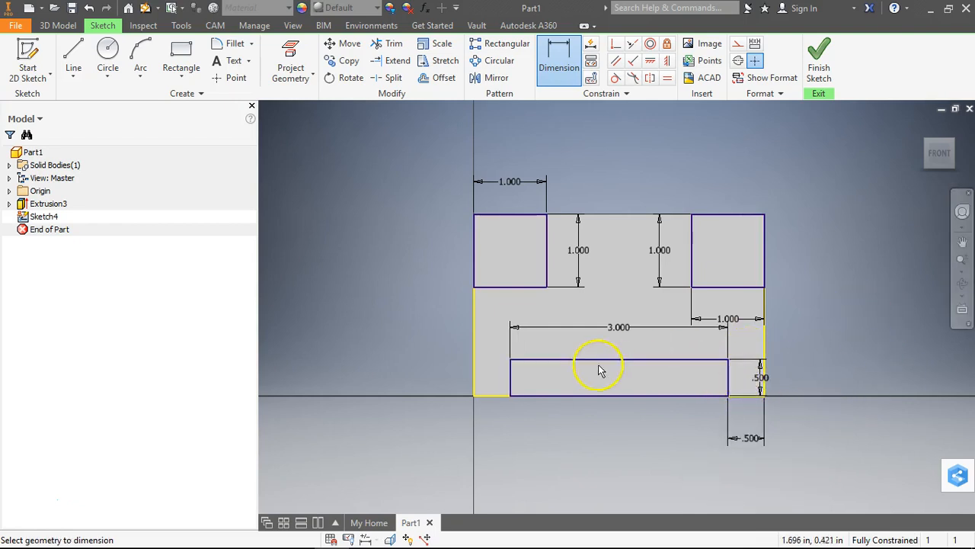
Finish the sketch and extrude both corner squares and the notch rectangle as a 2.5 in cut through the block
{"action": "left_click", "coordinate": [819, 54]}
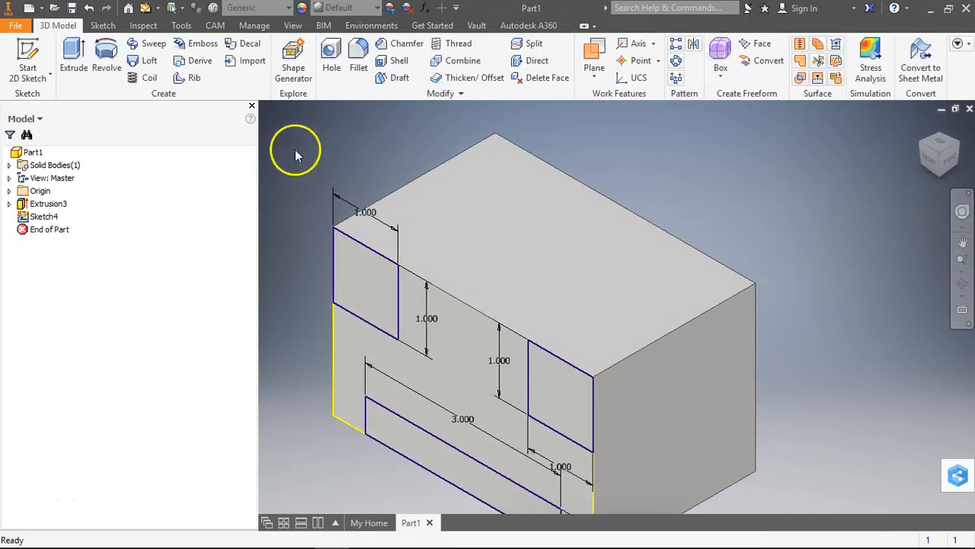
{"action": "left_click", "coordinate": [71, 63]}
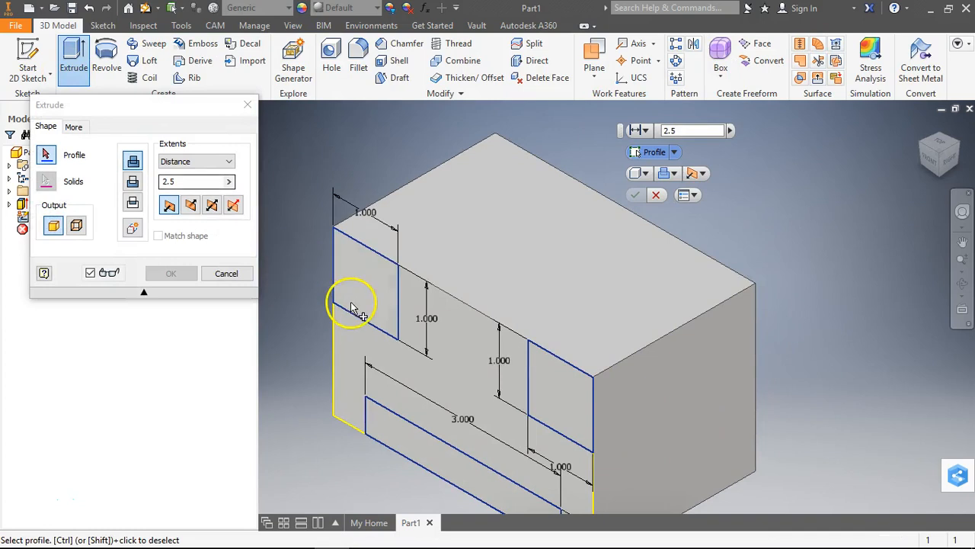
{"action": "left_click", "coordinate": [553, 390]}
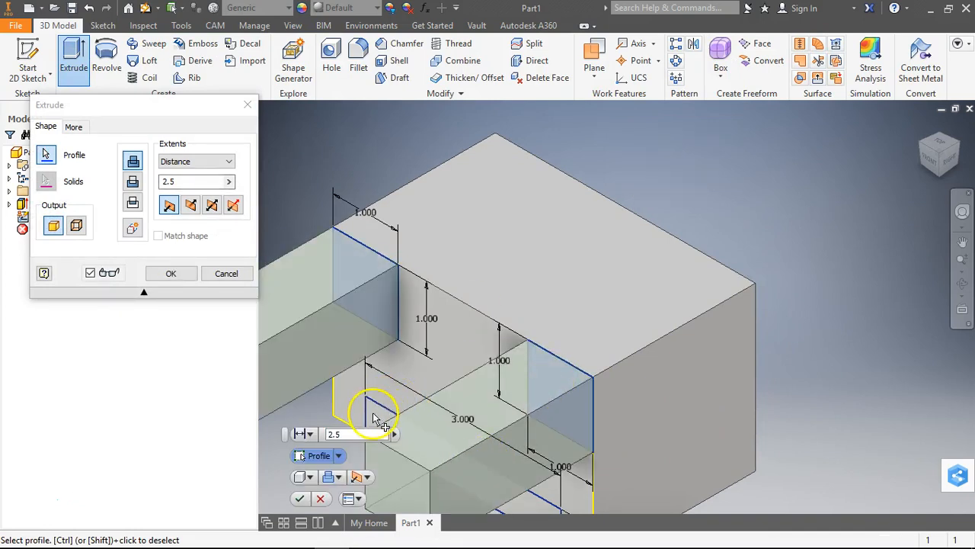
{"action": "left_click", "coordinate": [379, 421]}
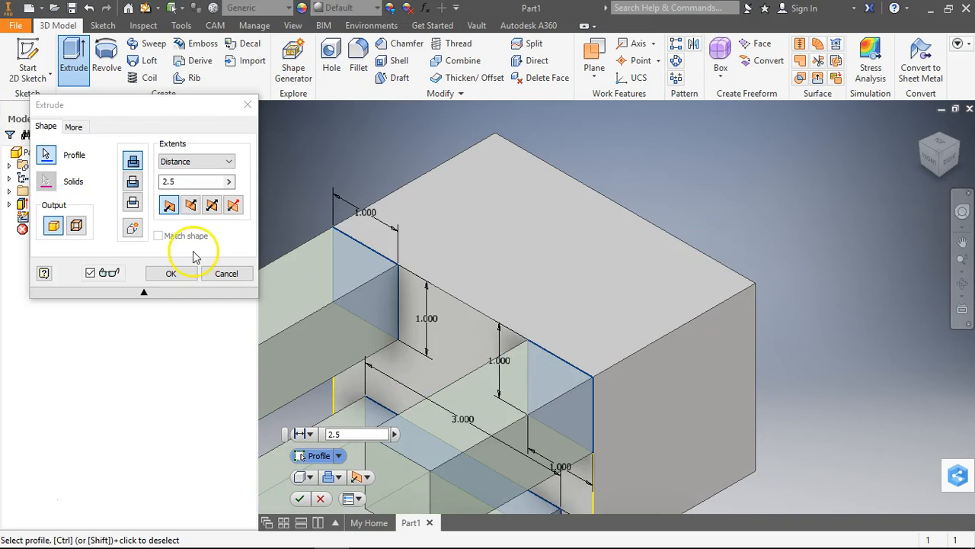
{"action": "left_click", "coordinate": [133, 183]}
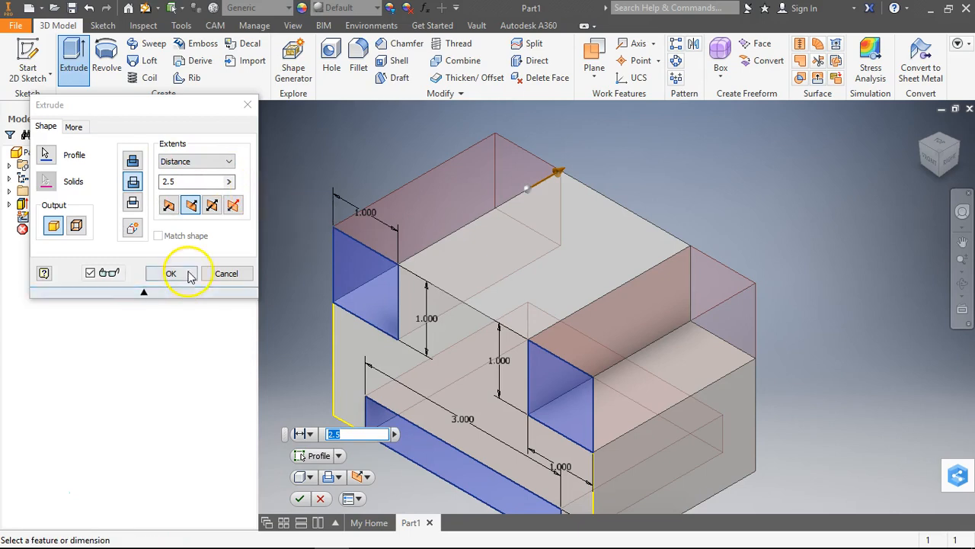
{"action": "left_click", "coordinate": [173, 272]}
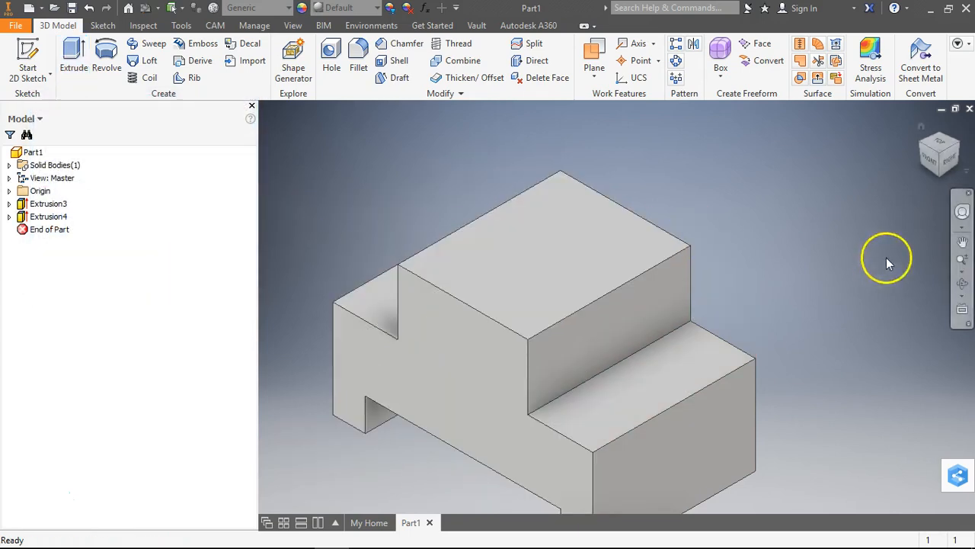